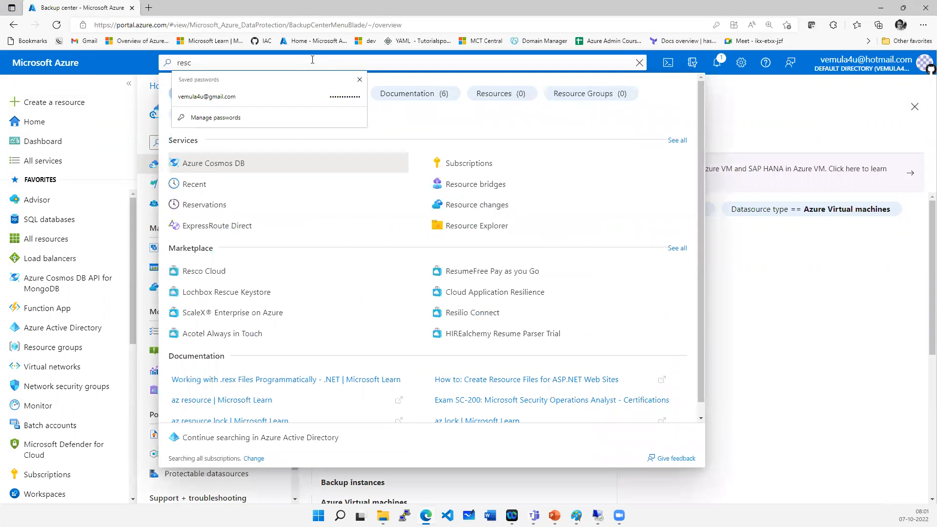
# - Search the portal for recovery and open Recovery Services vaults
pyautogui.press('BackSpace')
pyautogui.press('BackSpace')
pyautogui.write('cover')
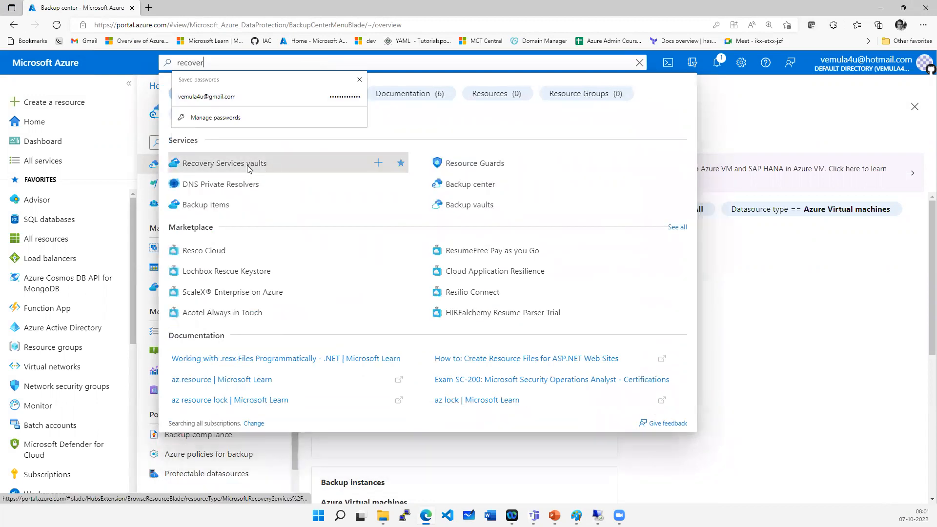
pyautogui.click(274, 166)
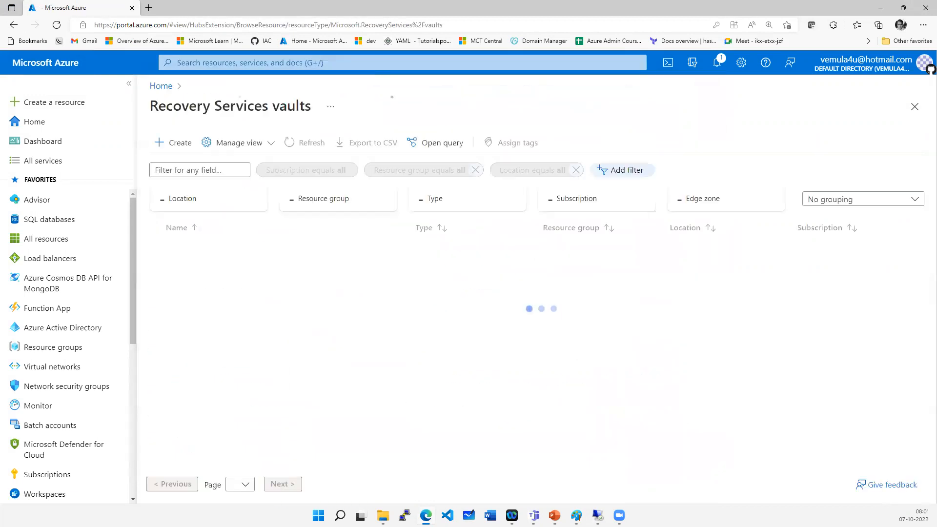
# - Start creating a vault with subscription MSDN Platforms Subscription and resource group az-104
pyautogui.click(173, 142)
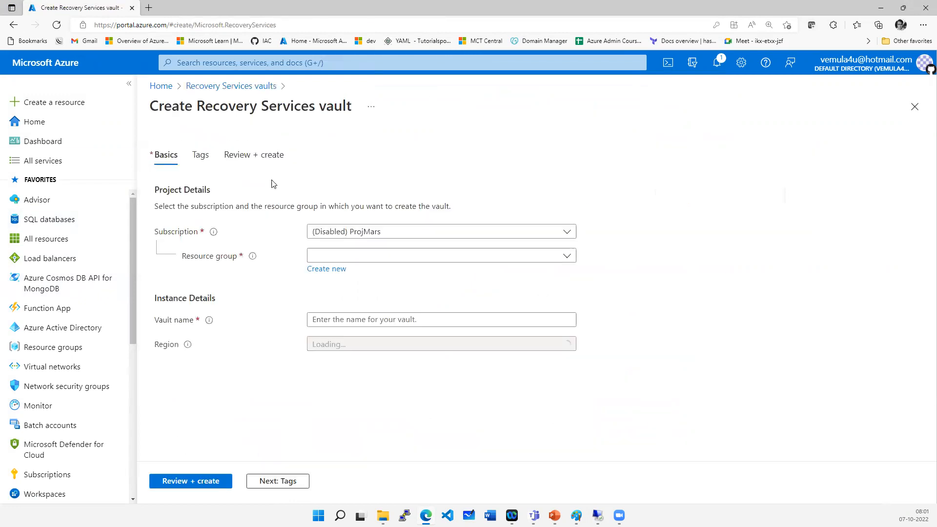
pyautogui.click(379, 230)
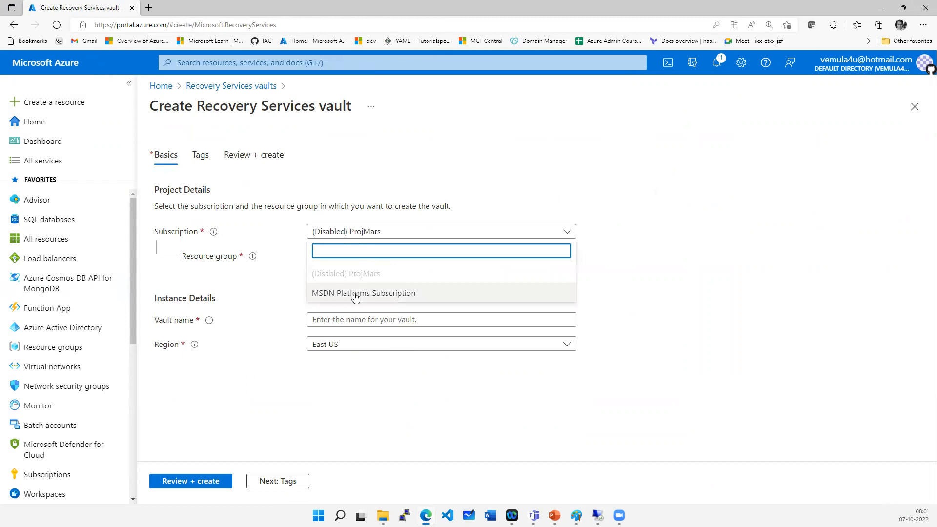
pyautogui.click(362, 293)
pyautogui.click(378, 256)
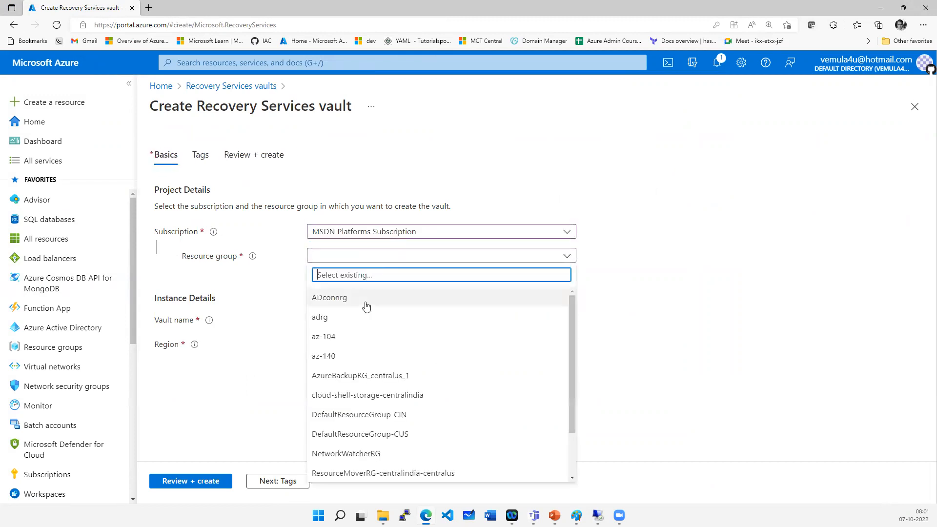
pyautogui.click(346, 338)
# - Name the vault myvault
pyautogui.click(342, 319)
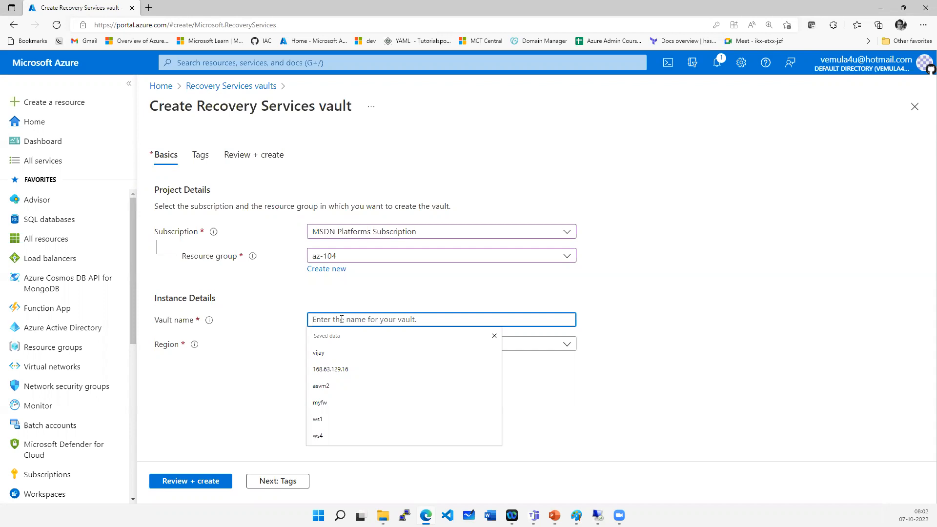
pyautogui.write('myvault')
pyautogui.click(625, 398)
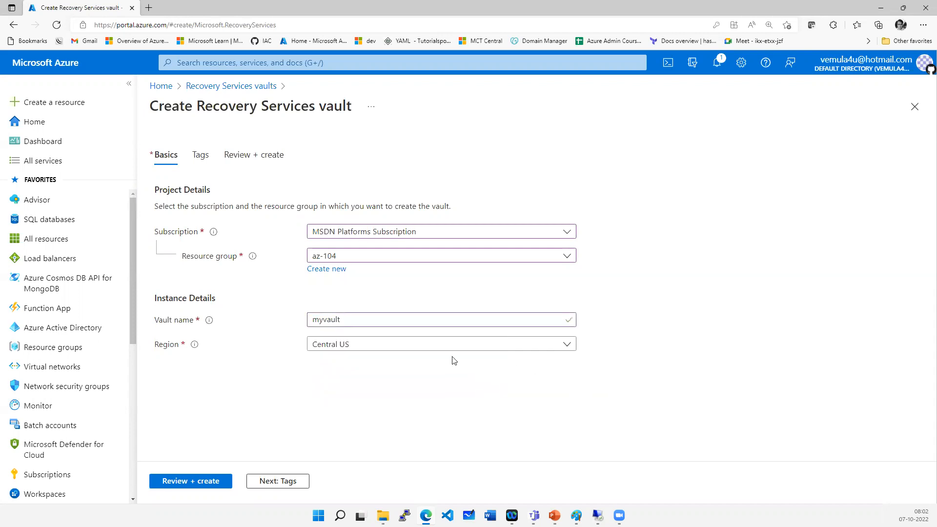
# - Set the vault's region to Central India
pyautogui.click(410, 349)
pyautogui.write('centa=')
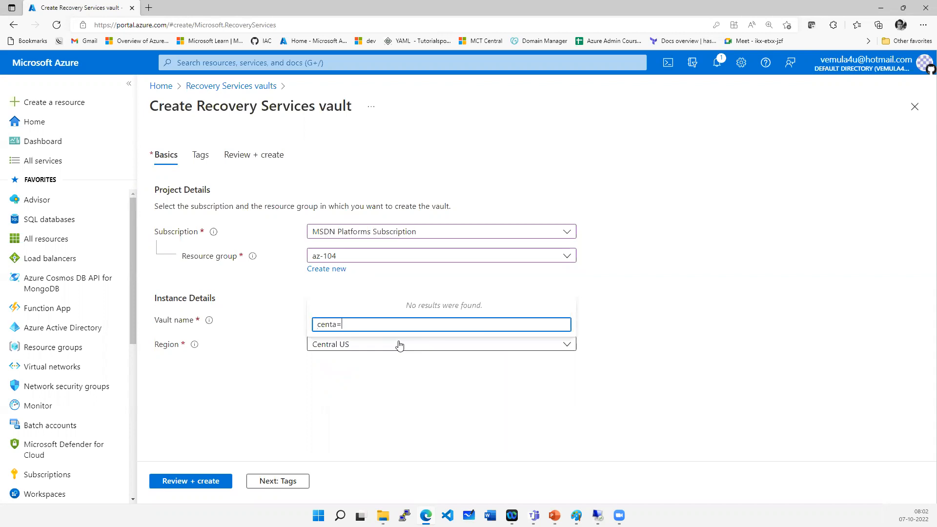
pyautogui.press('BackSpace')
pyautogui.press('BackSpace')
pyautogui.write('ra')
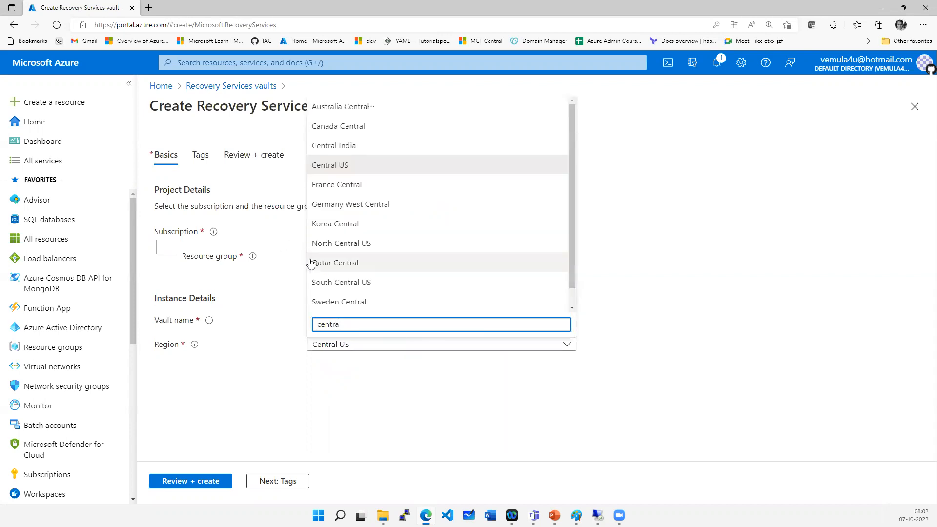
pyautogui.click(340, 146)
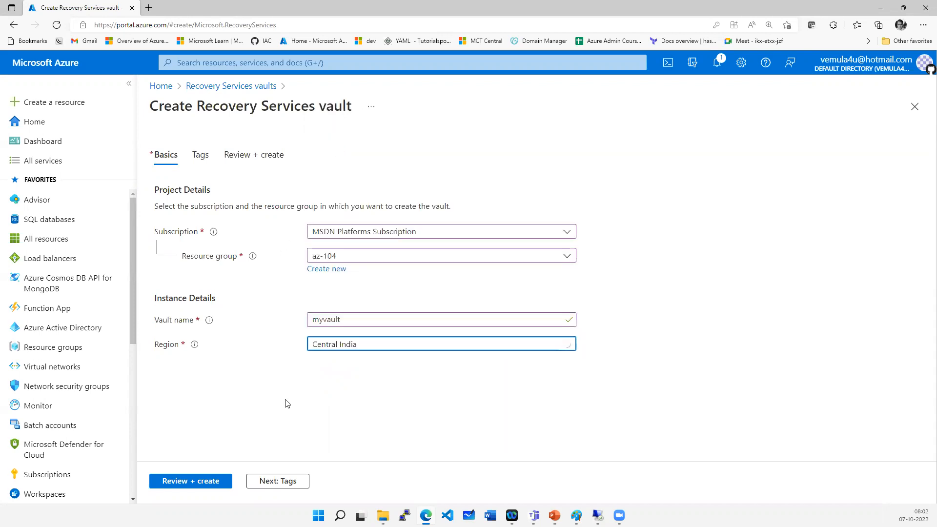
# - Review the vault settings and create the vault
pyautogui.click(223, 481)
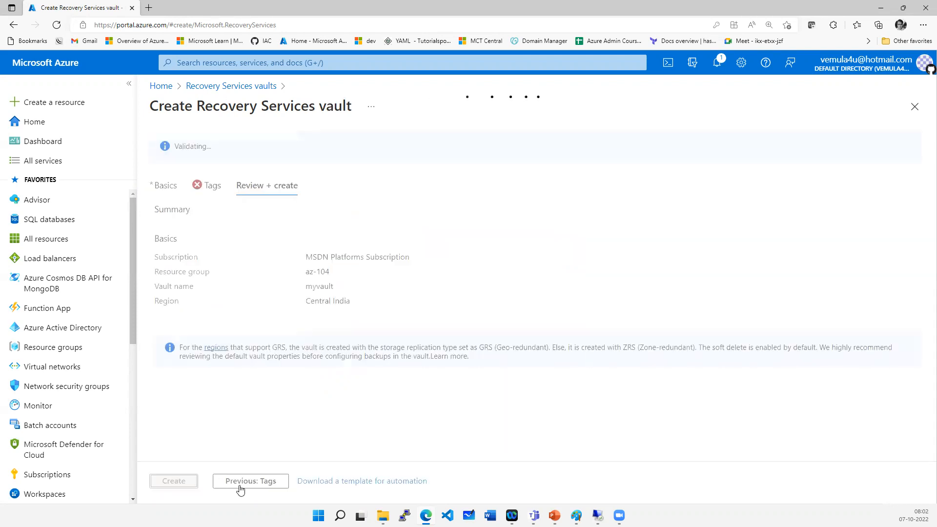
pyautogui.click(196, 488)
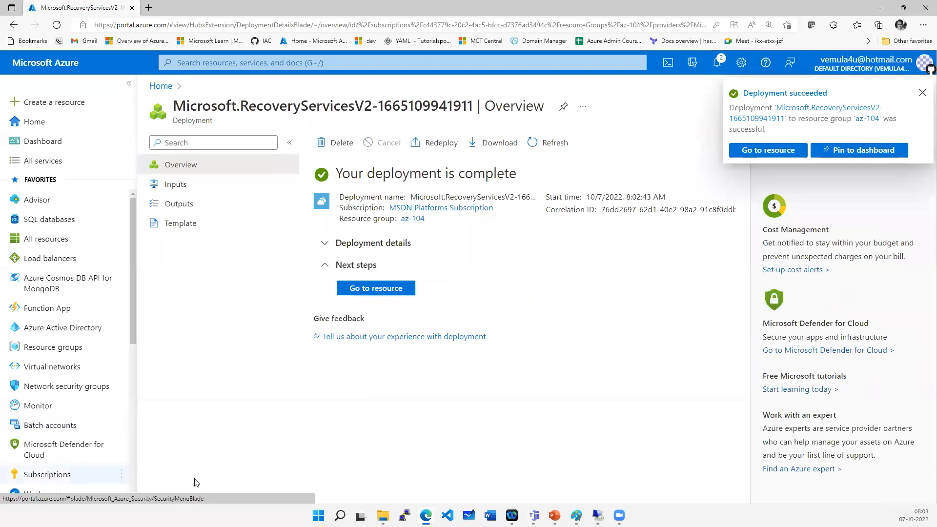
# - Go to the new myvault resource and dismiss the deployment notification
pyautogui.click(371, 287)
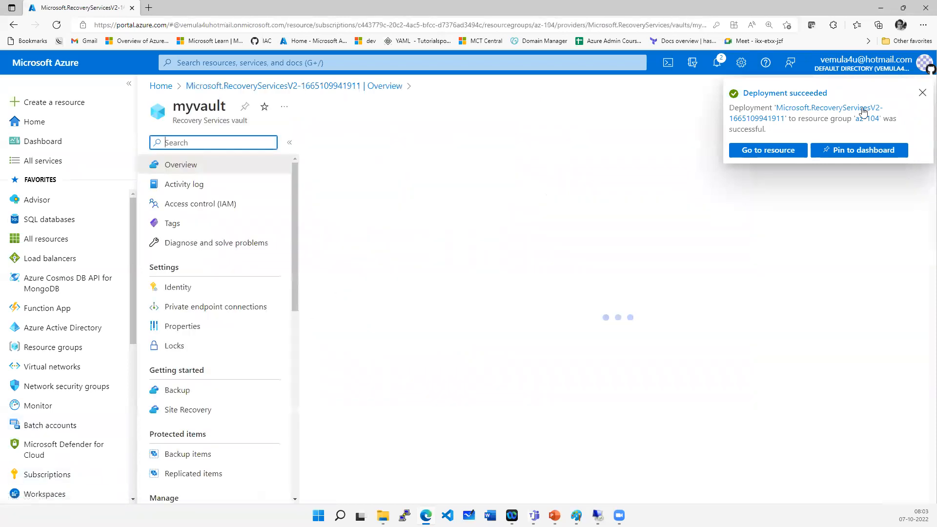
pyautogui.click(922, 94)
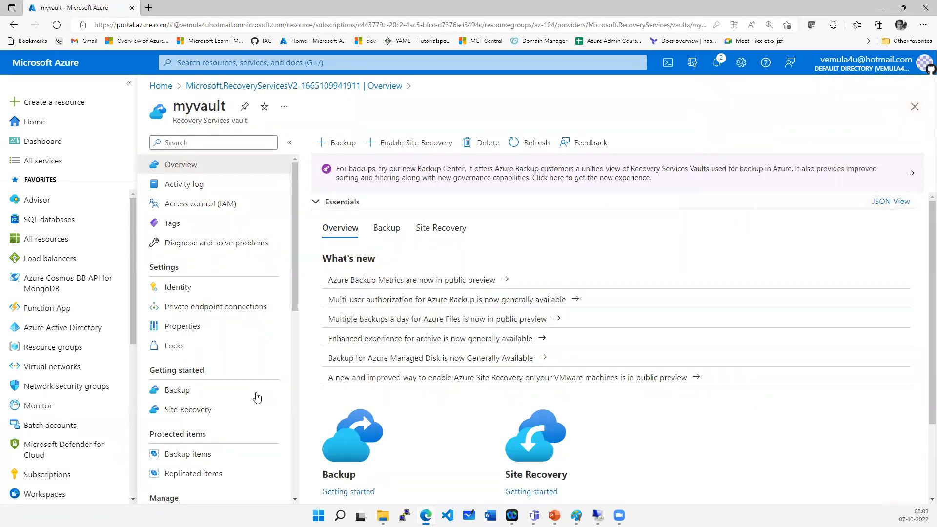
# - Open the vault's Backup page and set the workload location to On-Premises
pyautogui.moveTo(155, 369); pyautogui.dragTo(194, 367)
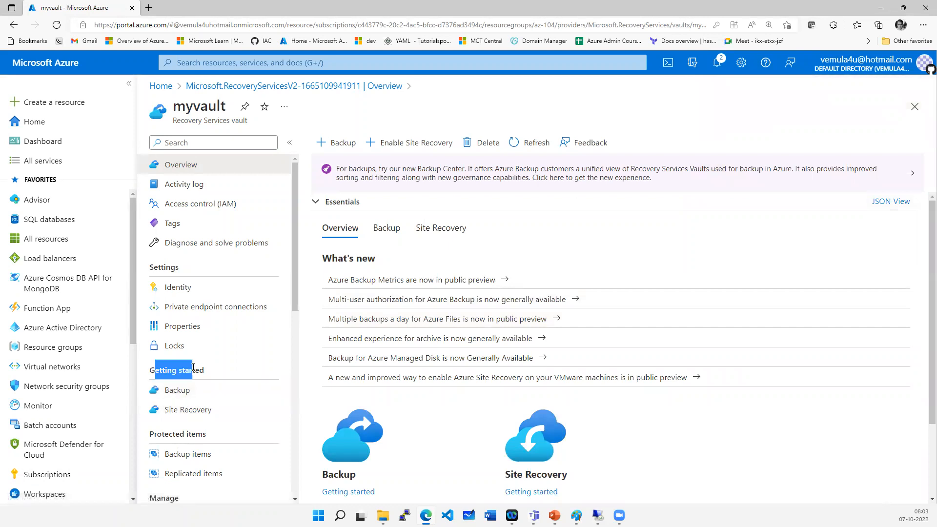
pyautogui.click(182, 398)
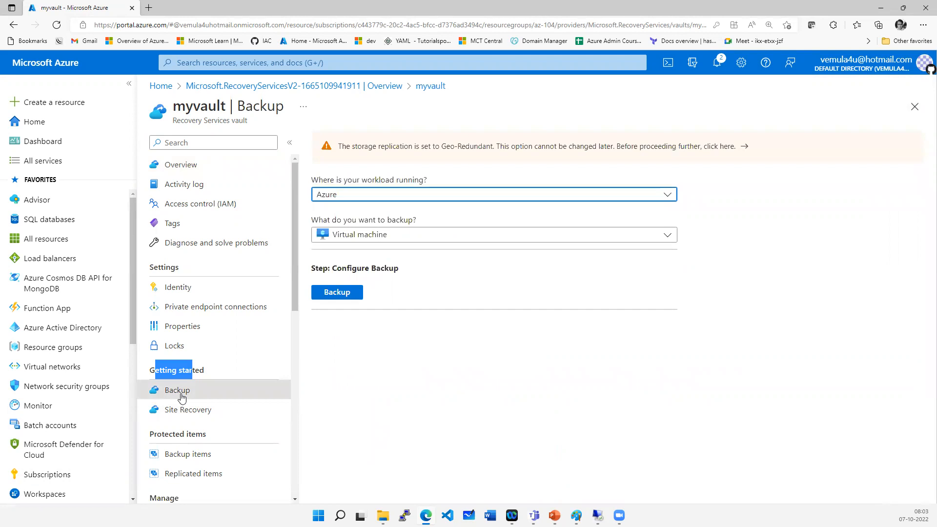
pyautogui.click(317, 179)
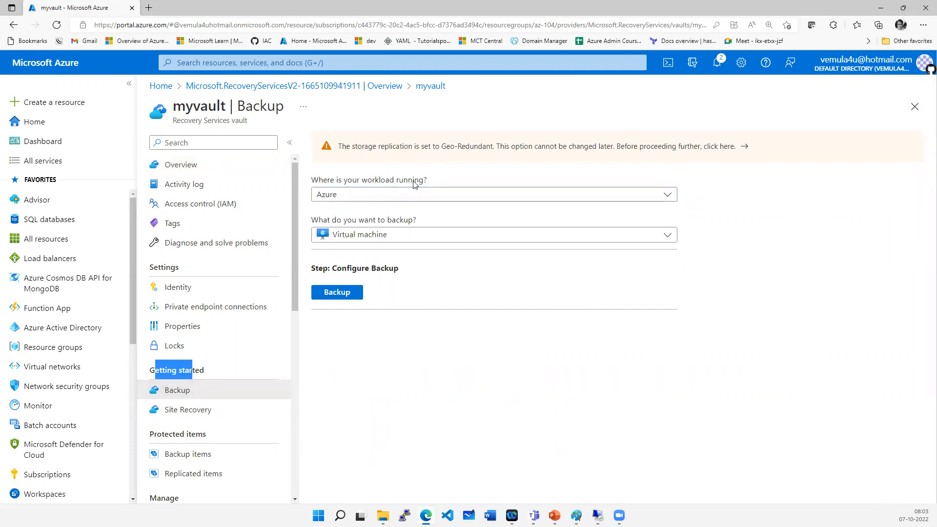
pyautogui.click(437, 194)
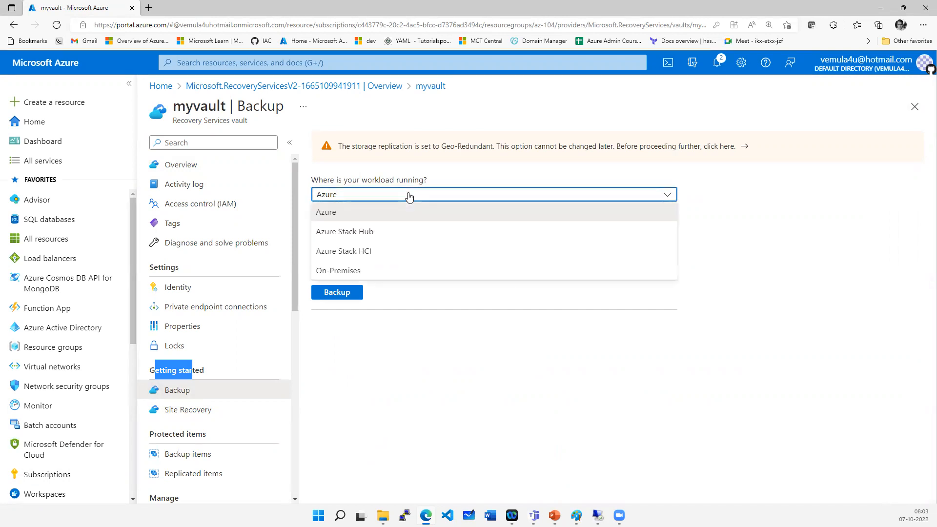
pyautogui.click(358, 276)
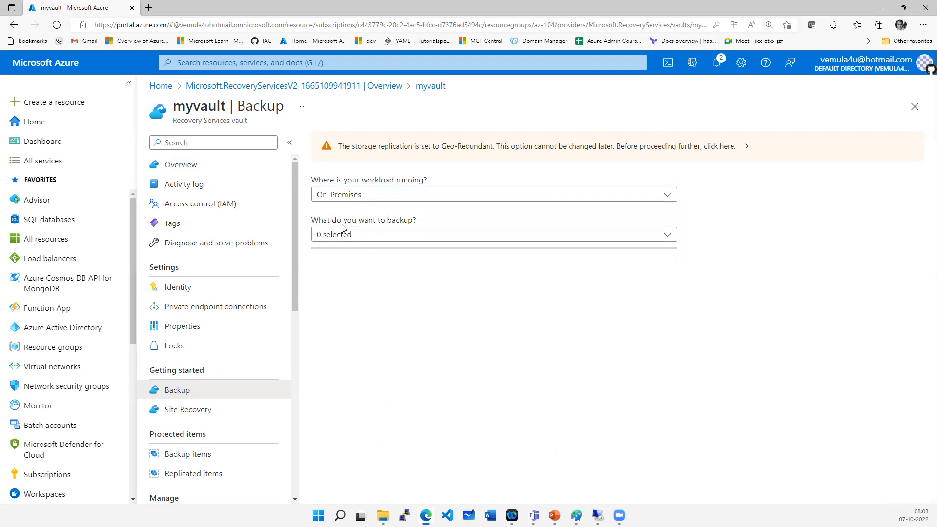
# - Choose Hyper-V Virtual Machine and VMware Virtual Machine as the items to back up
pyautogui.click(376, 240)
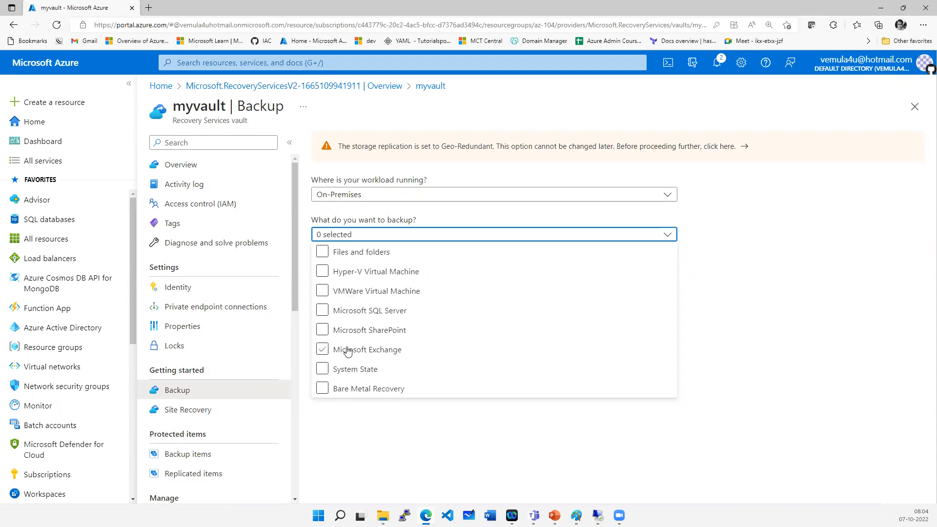
pyautogui.click(323, 273)
pyautogui.click(323, 293)
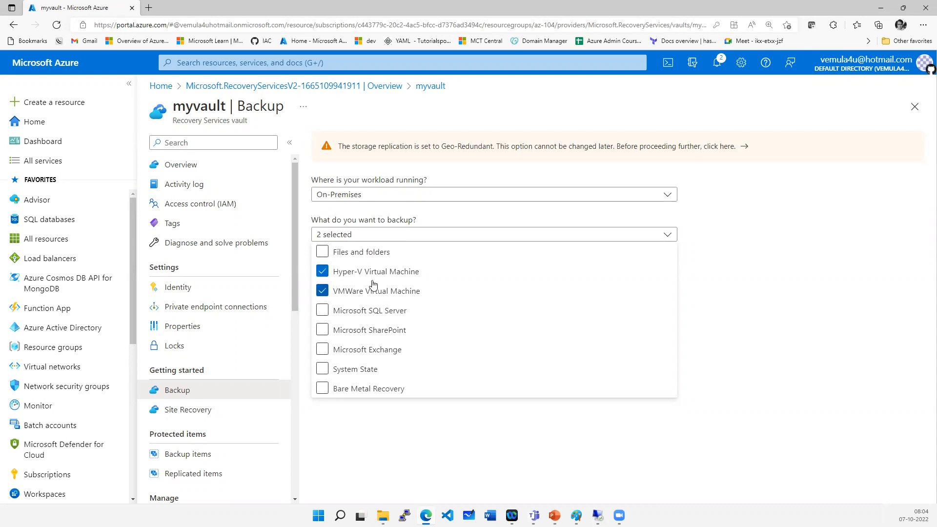
pyautogui.click(454, 472)
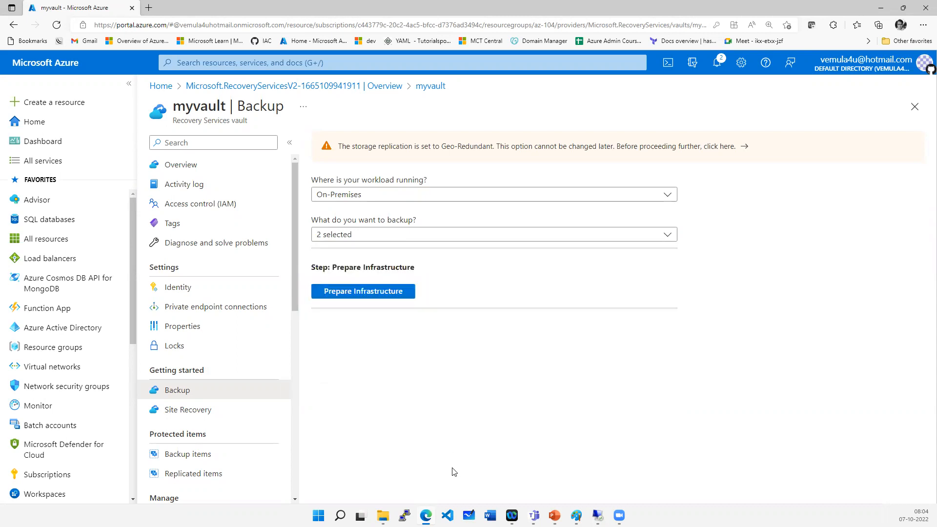
# - Open Prepare Infrastructure and review the Azure Backup Server installation and credential steps
pyautogui.click(376, 298)
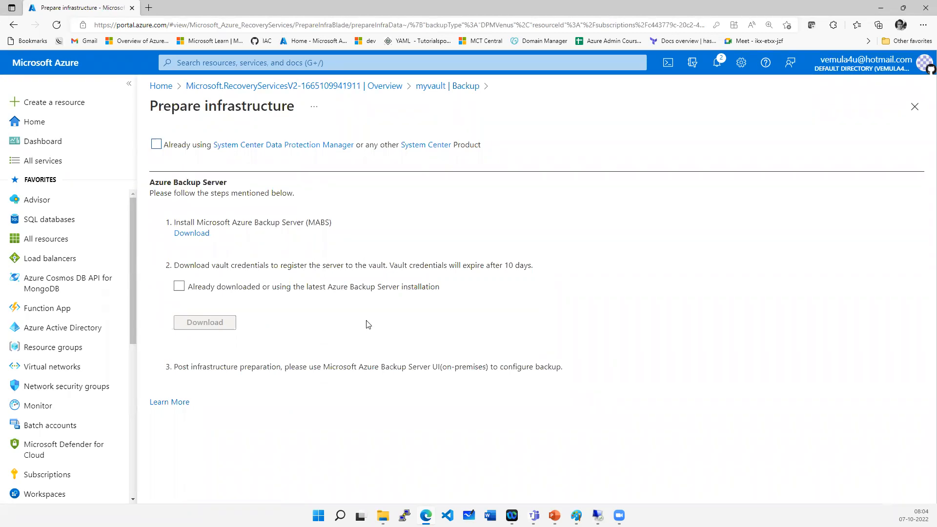
pyautogui.moveTo(205, 223); pyautogui.dragTo(340, 229)
pyautogui.click(352, 238)
pyautogui.moveTo(248, 222); pyautogui.dragTo(306, 222)
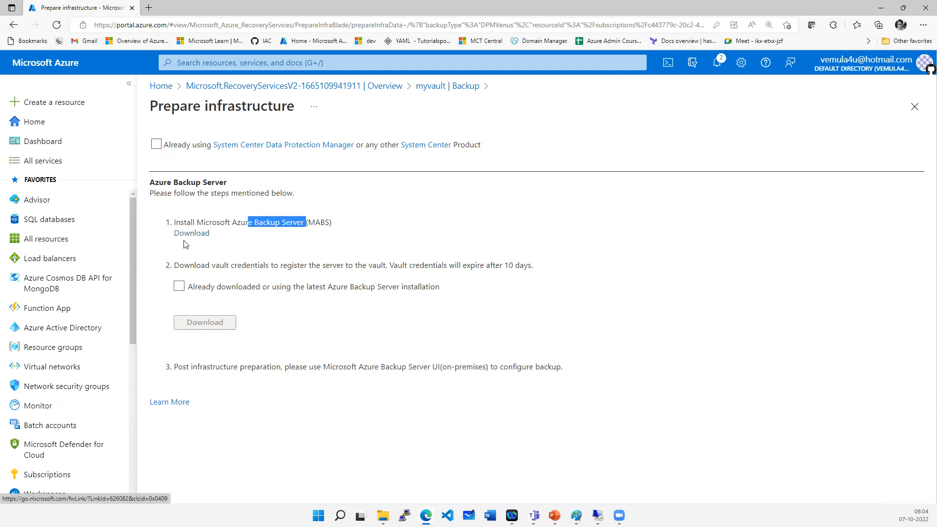
pyautogui.moveTo(178, 267); pyautogui.dragTo(330, 264)
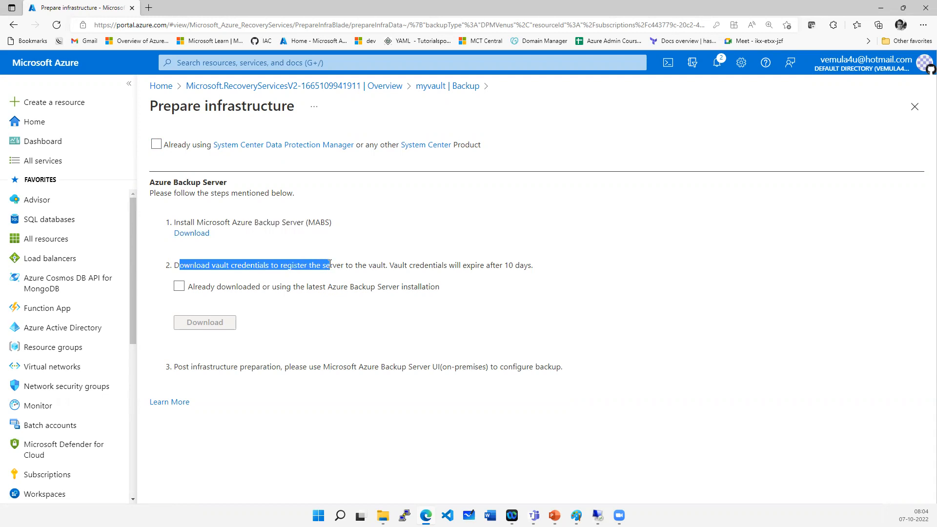
pyautogui.click(324, 299)
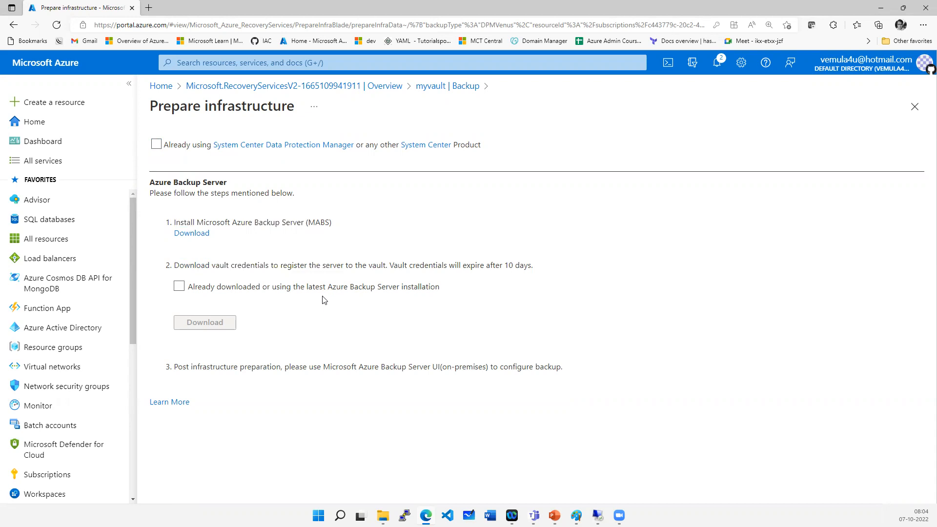
# - Open the Microsoft Azure Backup Server download link in a new tab and switch to it
pyautogui.rightClick(192, 233)
pyautogui.click(205, 8)
# - Examine the Details and System Requirements of Azure Backup Server v3, then return to the portal tab
pyautogui.scroll(-5, 429, 330)
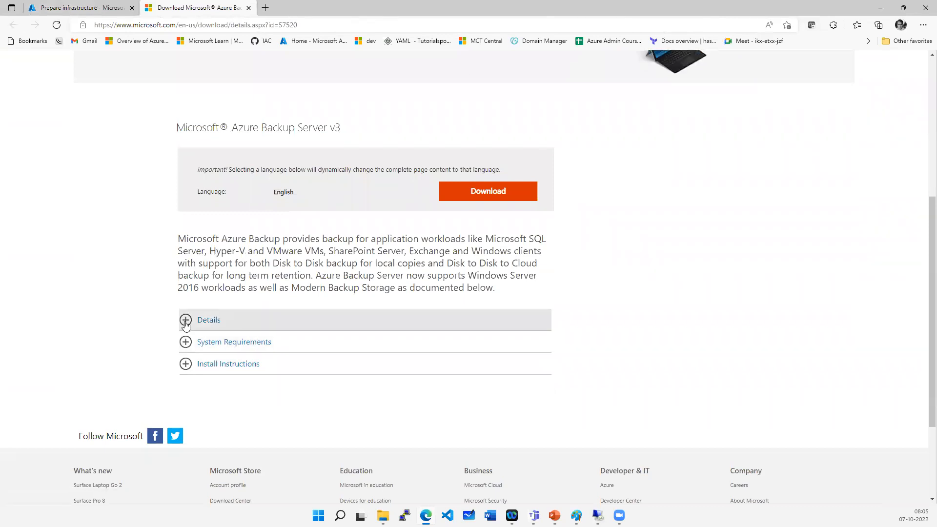
pyautogui.click(303, 321)
pyautogui.scroll(-3, 307, 364)
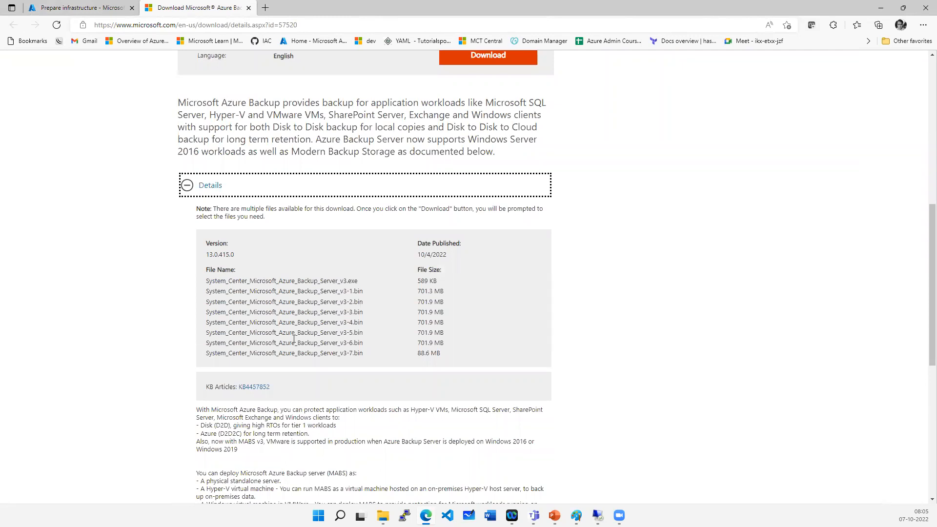
pyautogui.scroll(-4, 295, 338)
pyautogui.click(288, 366)
pyautogui.scroll(-2, 290, 372)
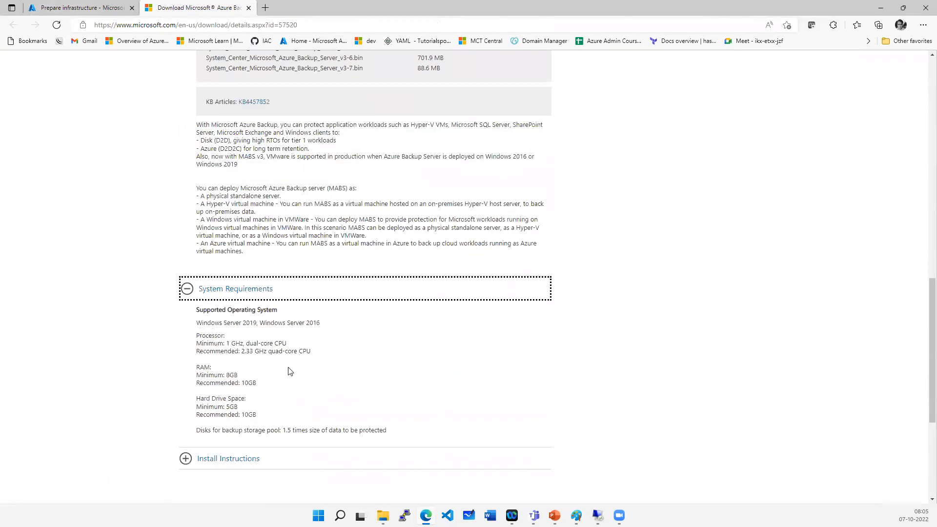
pyautogui.scroll(-1, 290, 372)
pyautogui.click(304, 268)
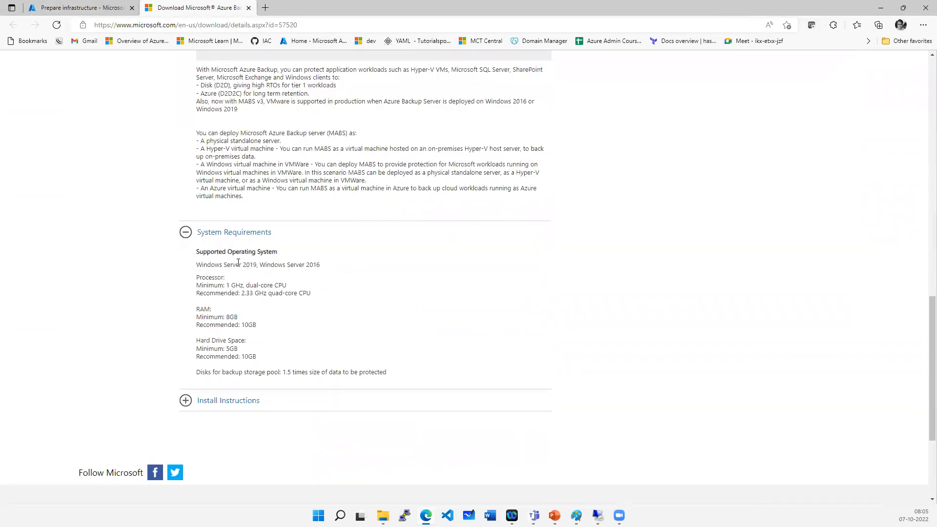
pyautogui.moveTo(237, 265); pyautogui.dragTo(311, 265)
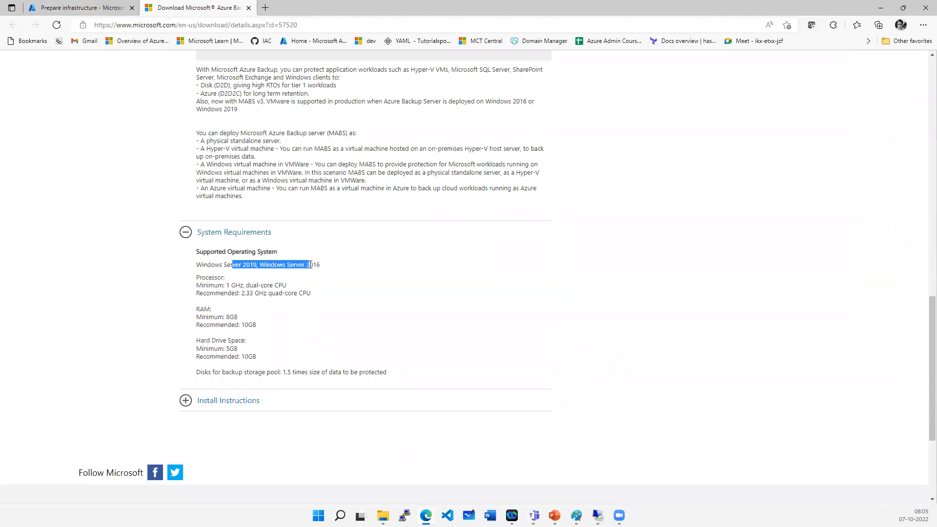
pyautogui.scroll(4, 311, 335)
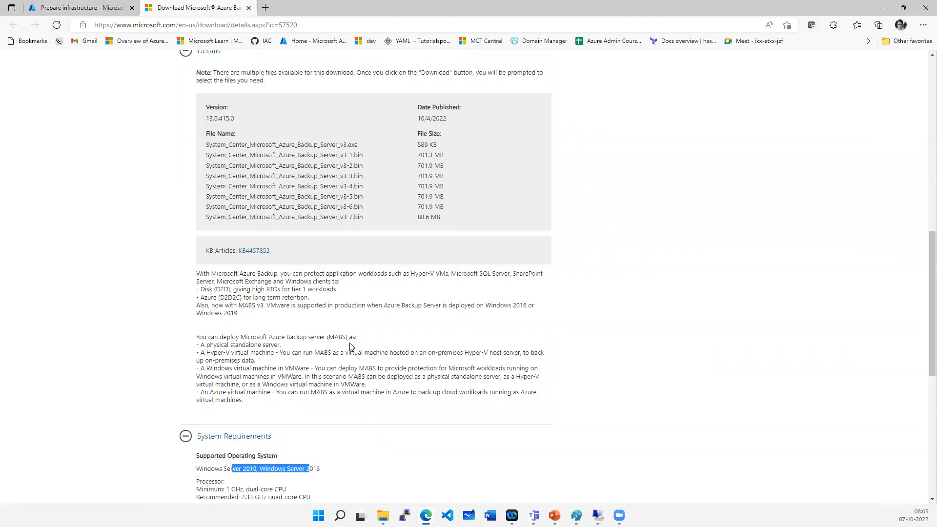
pyautogui.scroll(3, 302, 202)
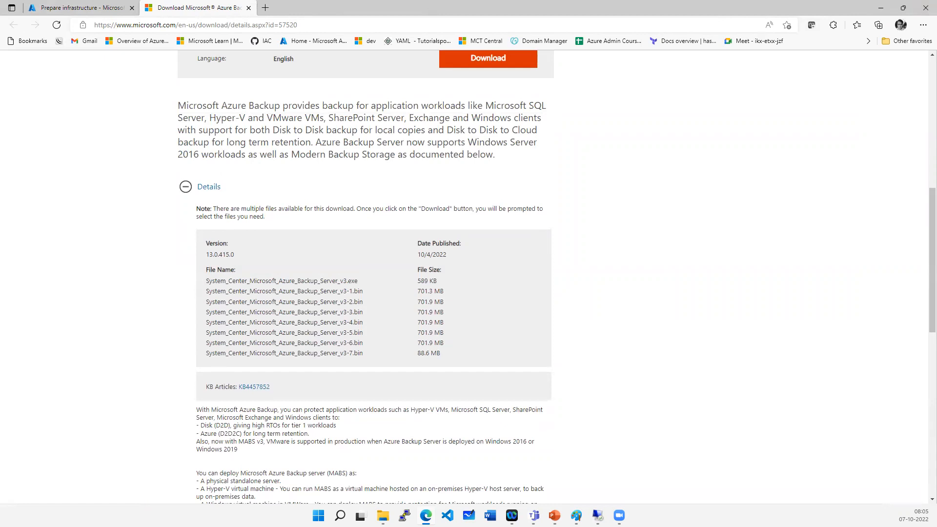
pyautogui.click(97, 8)
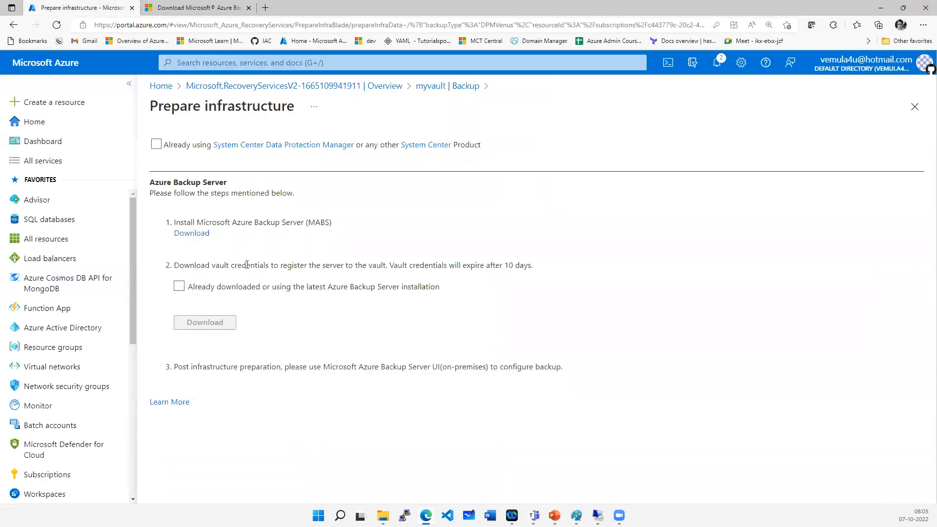
# - Review the vault credentials instruction and the Azure Backup Server v3 file list on the download page
pyautogui.moveTo(179, 265); pyautogui.dragTo(355, 265)
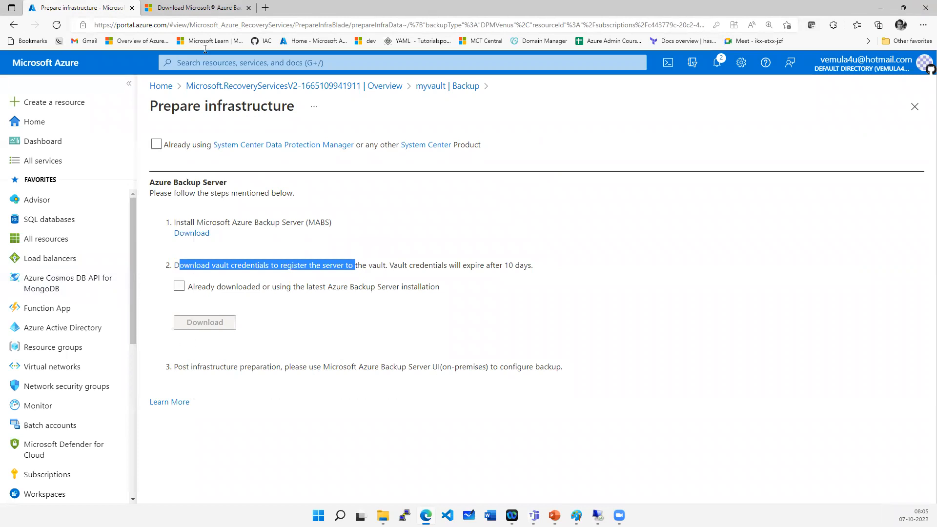
pyautogui.click(180, 7)
pyautogui.click(68, 10)
pyautogui.click(204, 10)
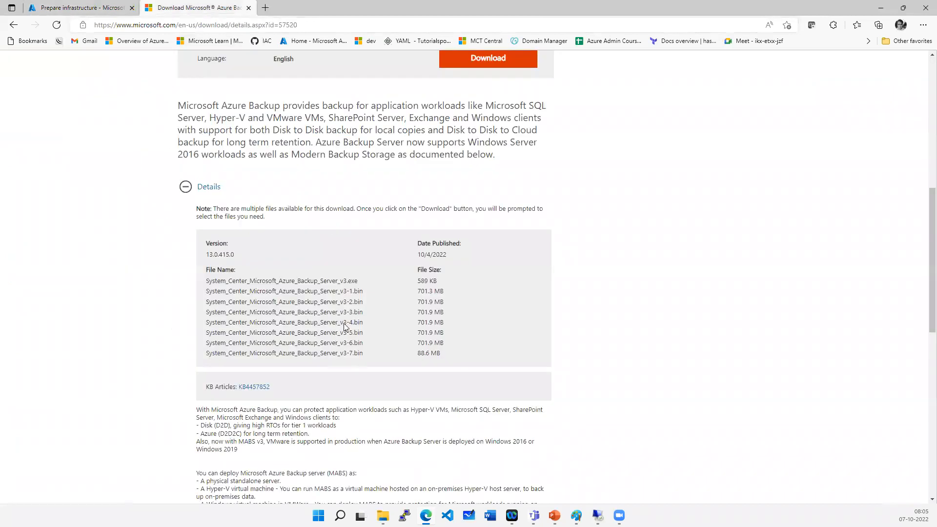
pyautogui.scroll(-5, 343, 323)
pyautogui.moveTo(306, 333); pyautogui.dragTo(327, 337)
pyautogui.scroll(5, 335, 337)
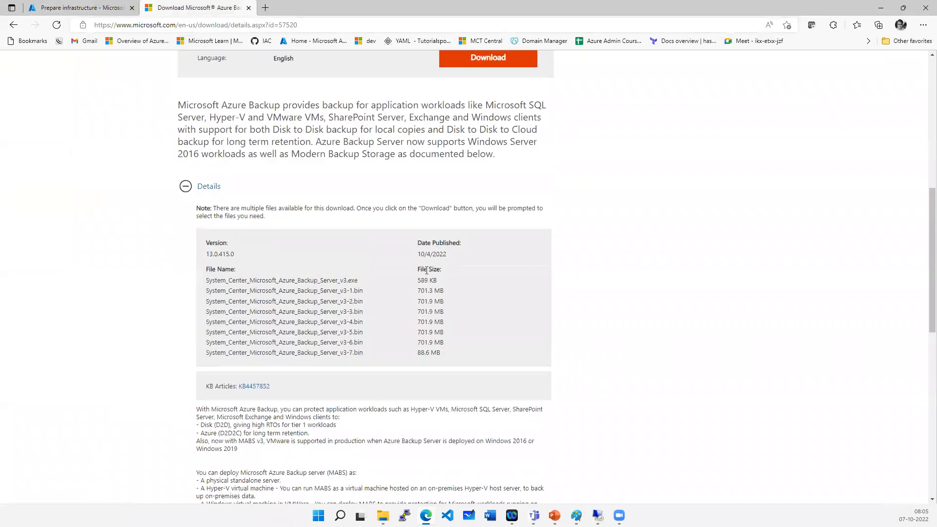
pyautogui.scroll(3, 498, 199)
pyautogui.click(496, 183)
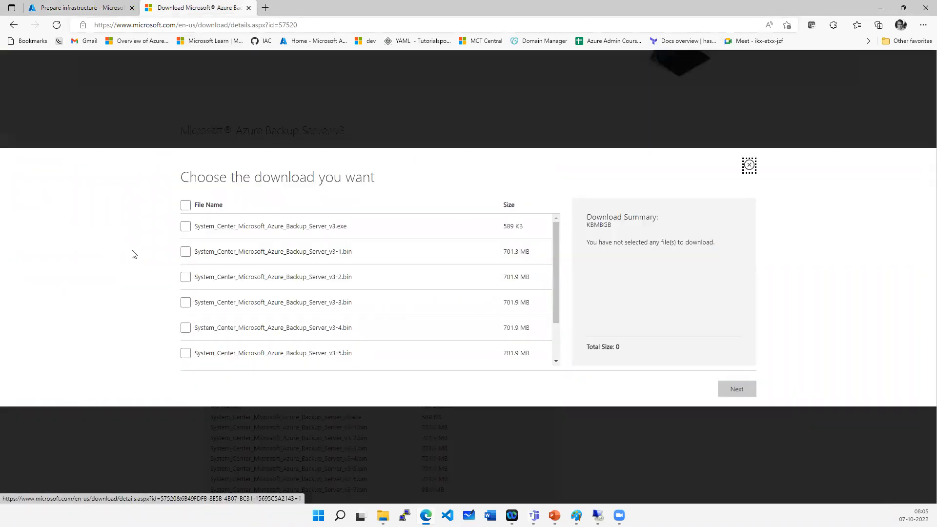
pyautogui.click(186, 205)
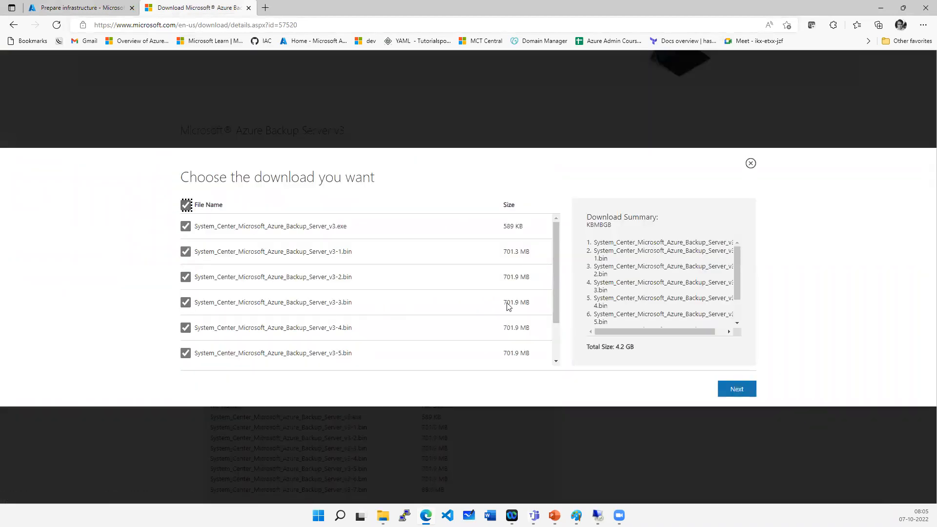
pyautogui.scroll(-2, 659, 265)
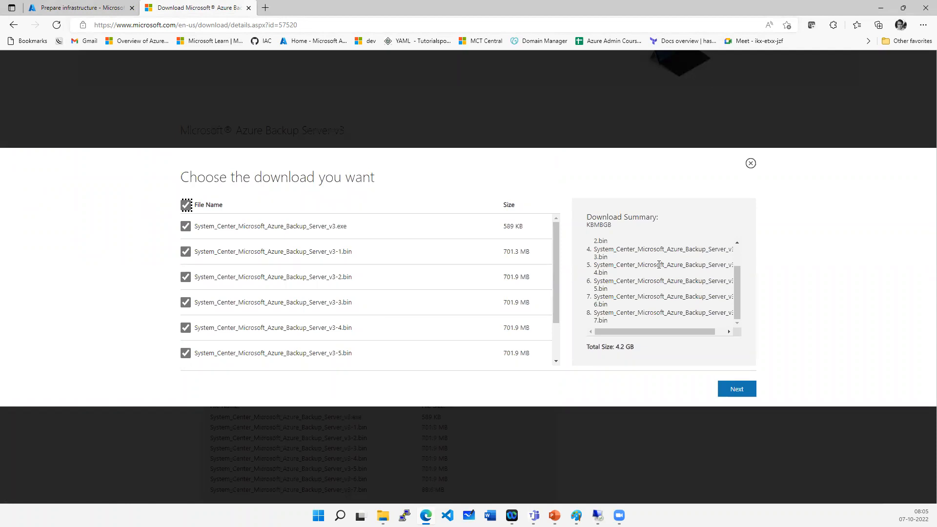
pyautogui.click(751, 163)
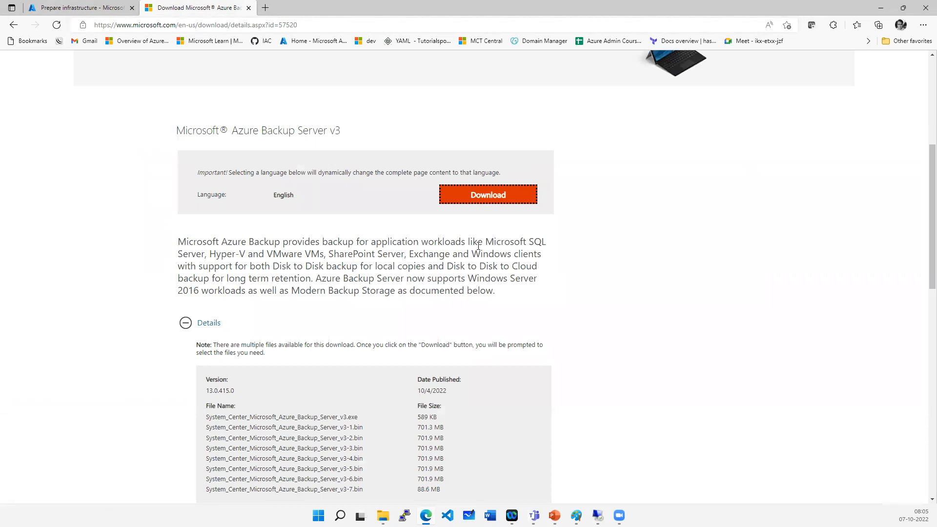
# - Read the Azure Backup Server v3 description and workload details, then return to the portal tab
pyautogui.moveTo(483, 242); pyautogui.dragTo(545, 261)
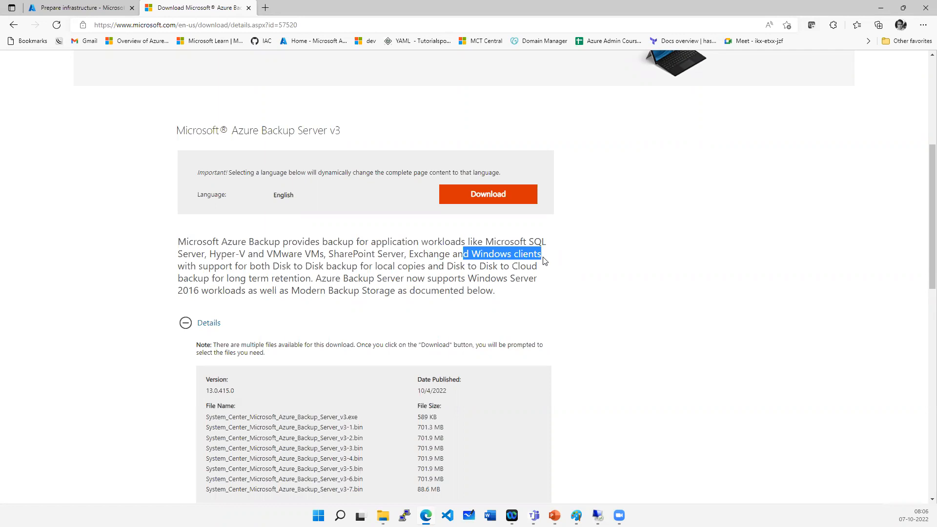
pyautogui.moveTo(221, 241); pyautogui.dragTo(522, 294)
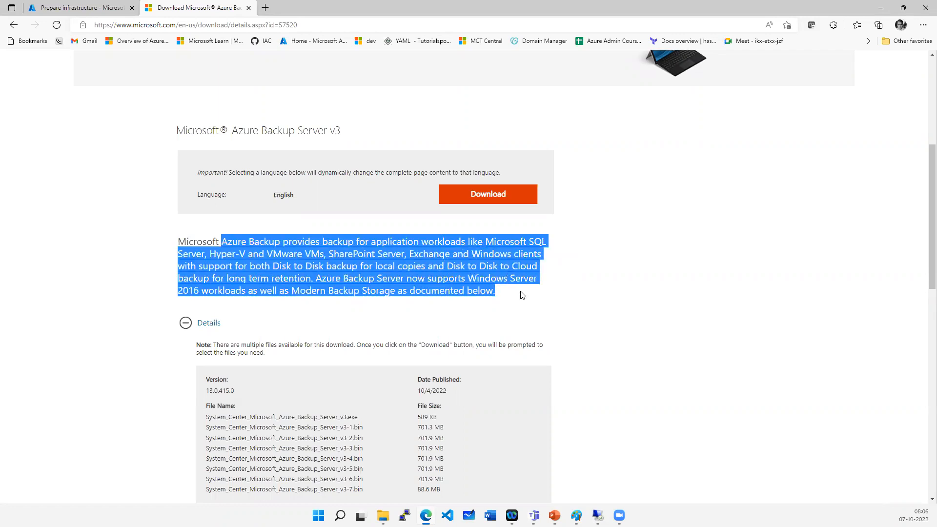
pyautogui.click(563, 350)
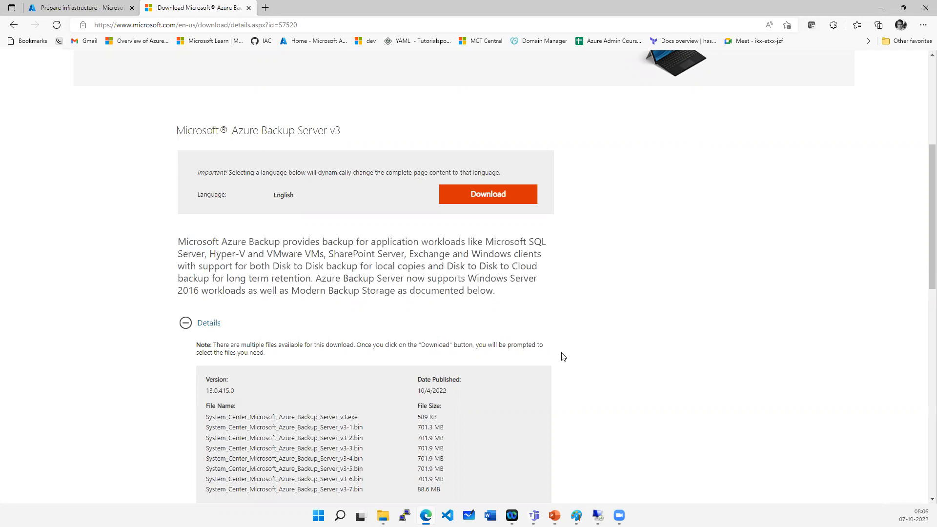
pyautogui.scroll(-7, 561, 357)
pyautogui.scroll(10, 429, 373)
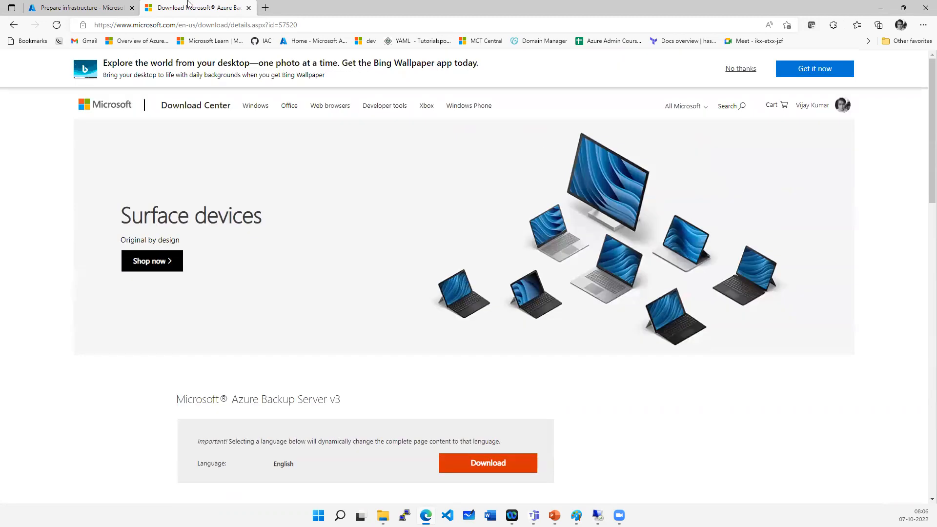
pyautogui.click(95, 6)
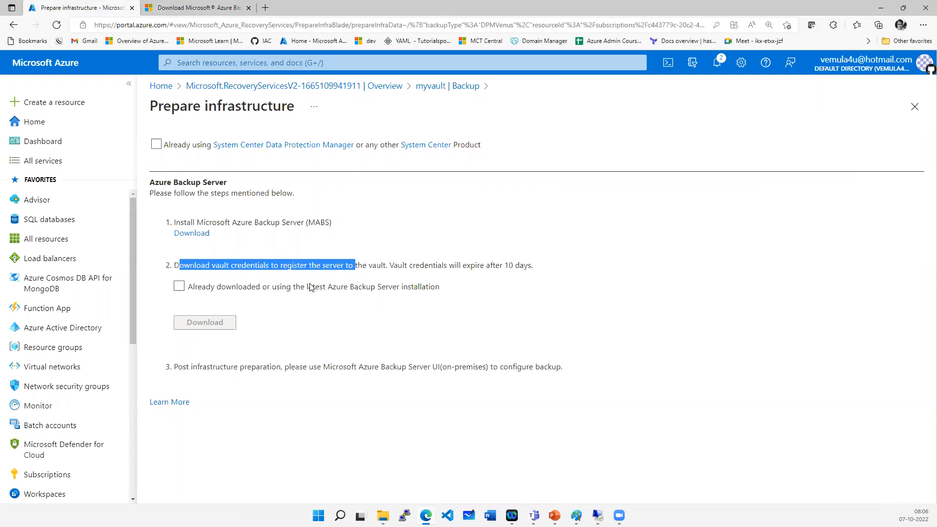
# - Change the backup items to Microsoft SQL Server, SharePoint, Exchange and Bare Metal Recovery, and open Prepare Infrastructure
pyautogui.click(454, 86)
pyautogui.click(447, 235)
pyautogui.click(325, 271)
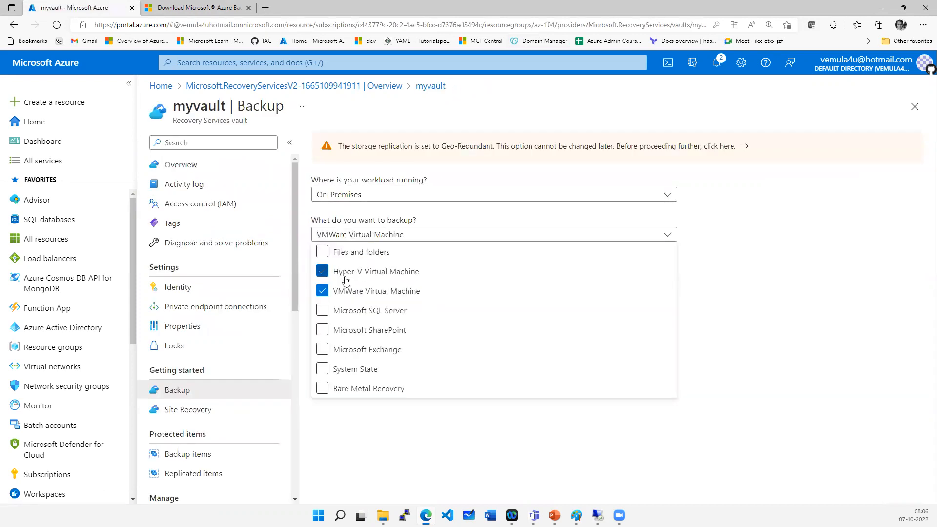
pyautogui.click(341, 293)
pyautogui.click(341, 311)
pyautogui.click(344, 330)
pyautogui.click(346, 350)
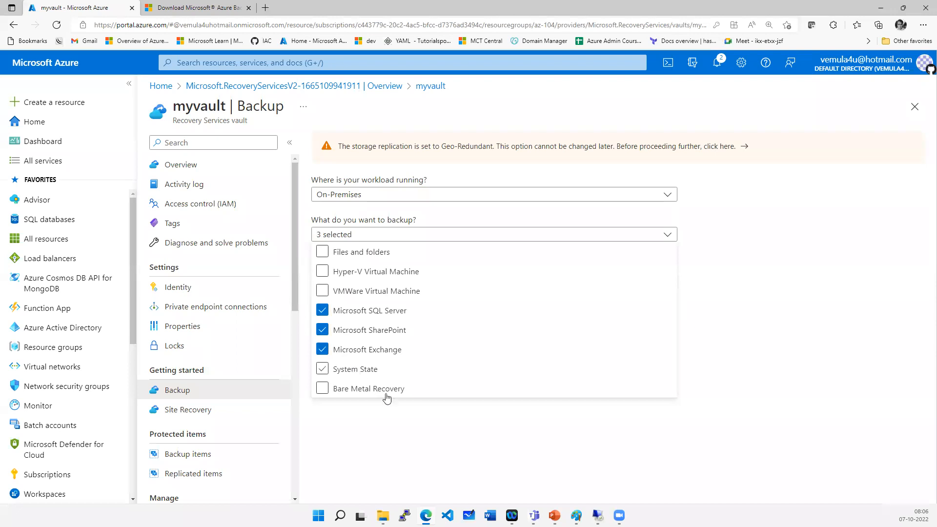
pyautogui.click(479, 464)
pyautogui.click(348, 295)
# - Review the Azure Backup Server steps for these workloads and go back to the vault's Backup page
pyautogui.moveTo(254, 222); pyautogui.dragTo(335, 239)
pyautogui.click(397, 259)
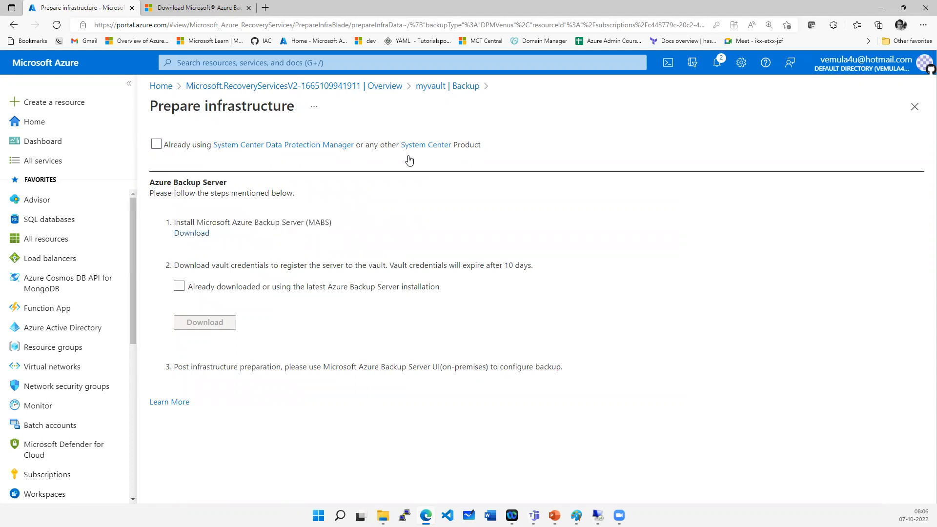
pyautogui.click(452, 88)
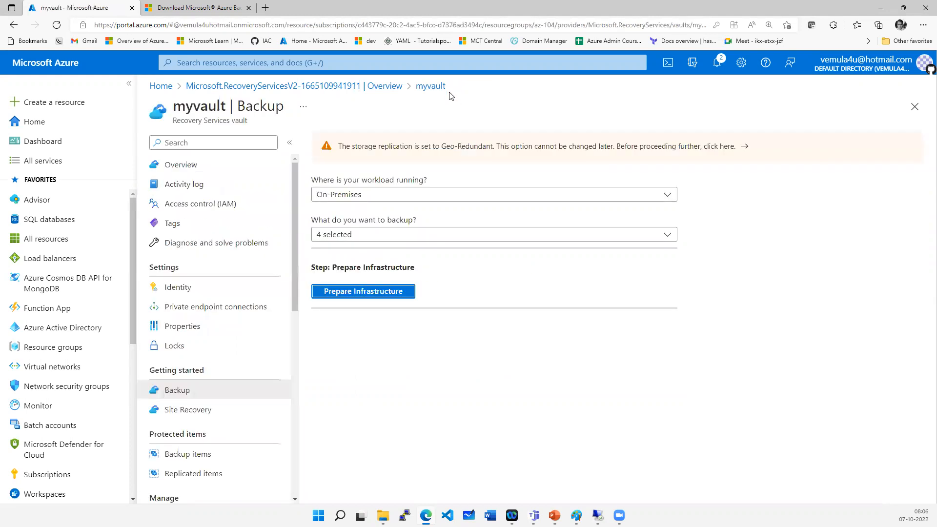
# - Switch the backup item to Files and folders only and open Prepare Infrastructure
pyautogui.click(387, 235)
pyautogui.click(359, 312)
pyautogui.click(371, 330)
pyautogui.click(371, 349)
pyautogui.click(358, 391)
pyautogui.click(364, 258)
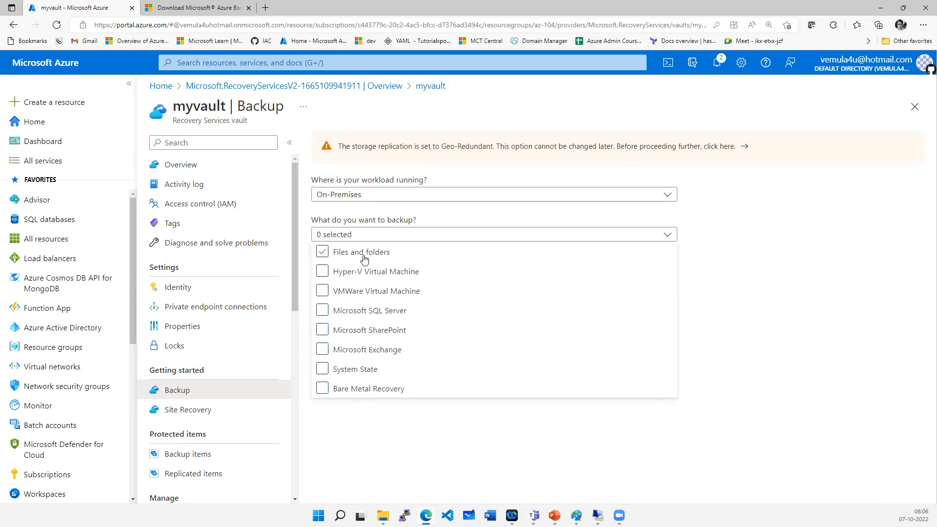
pyautogui.click(394, 436)
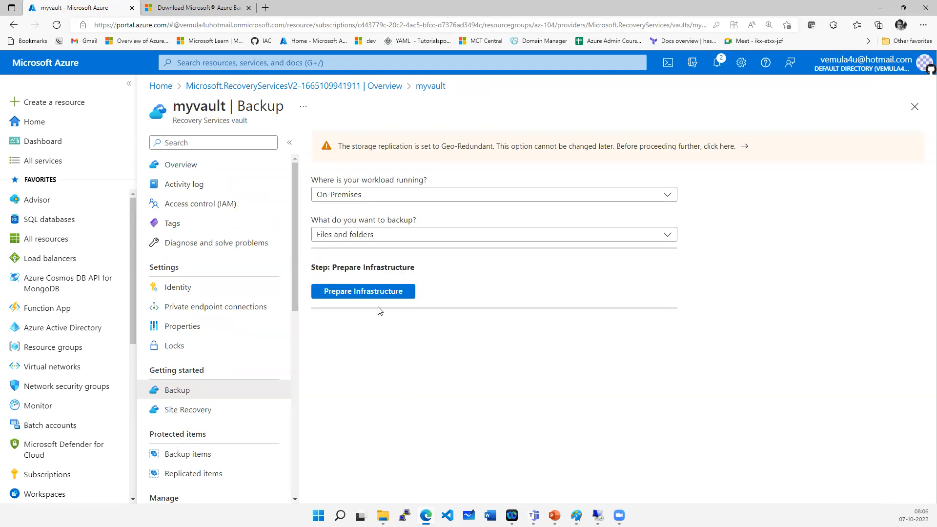
pyautogui.click(361, 292)
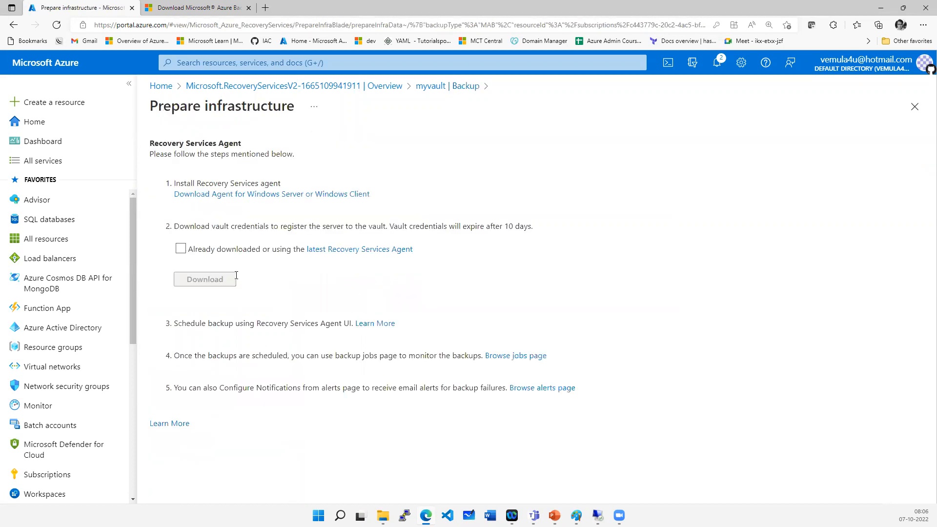
# - Review the Recovery Services Agent installation steps and go back to the vault's Backup page
pyautogui.moveTo(189, 178); pyautogui.dragTo(280, 184)
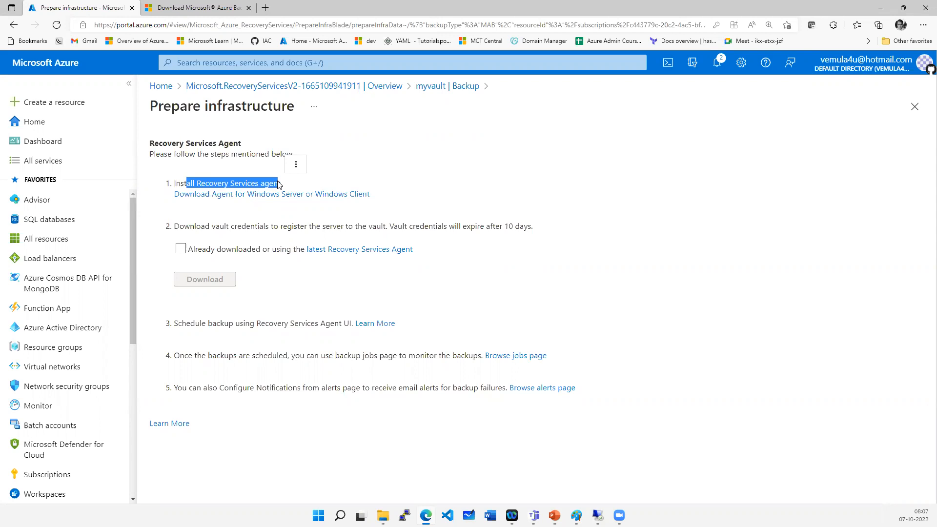
pyautogui.click(296, 164)
pyautogui.click(430, 87)
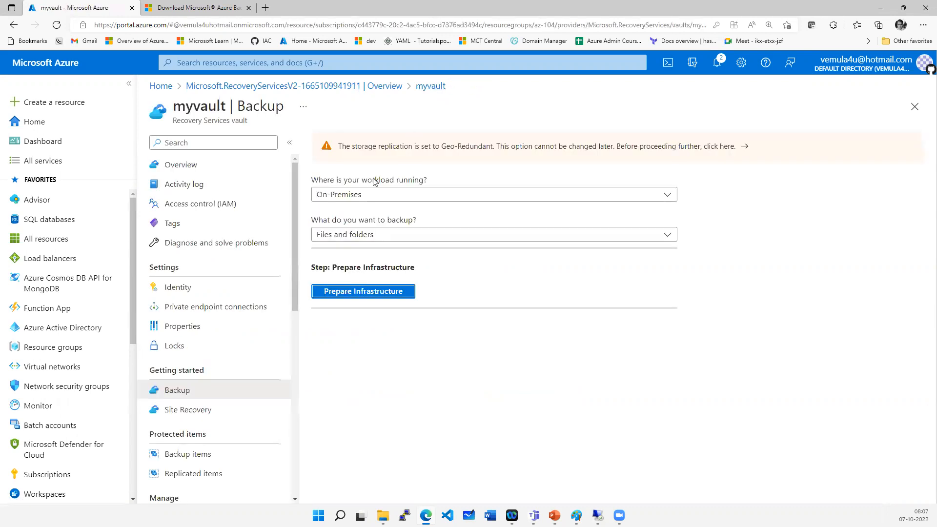
# - Switch the backup item to System State only and open Prepare Infrastructure
pyautogui.click(337, 234)
pyautogui.click(322, 252)
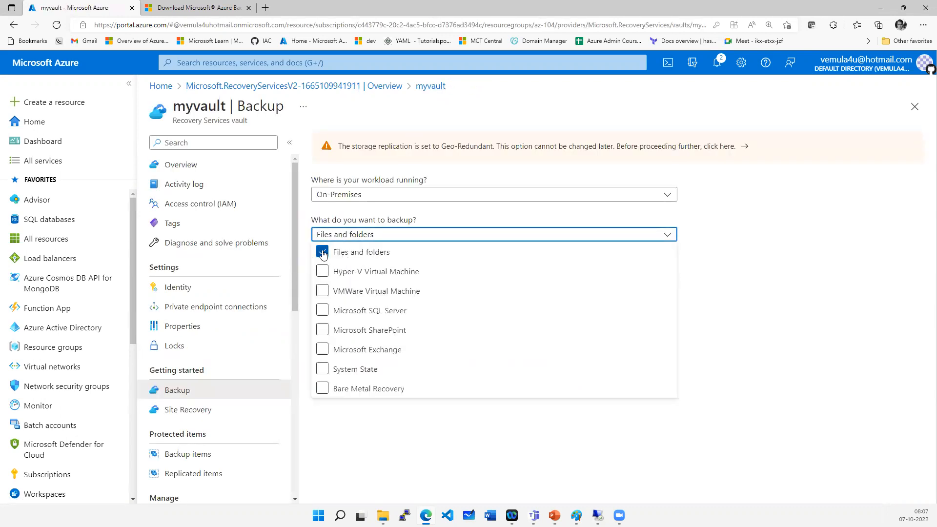
pyautogui.click(322, 369)
pyautogui.click(327, 452)
pyautogui.click(342, 292)
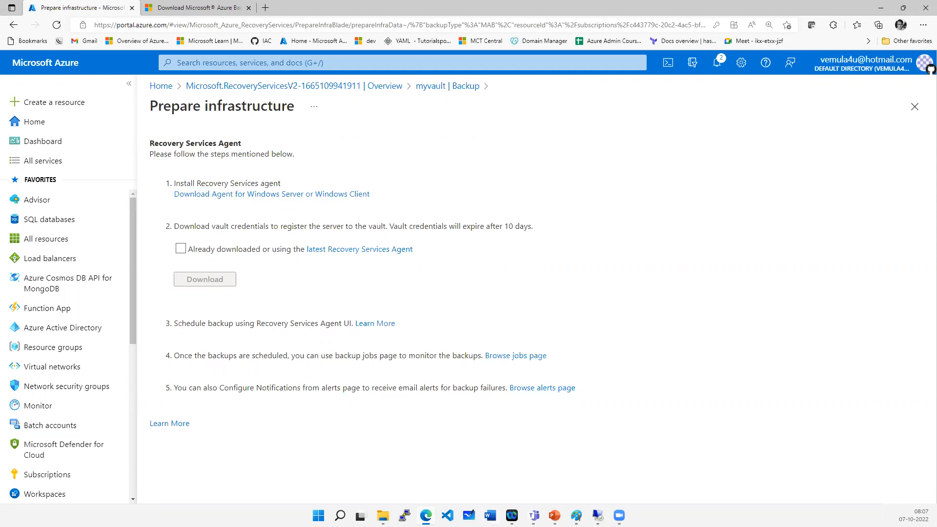
# - Switch to Paint and draw a curly bracket beside the Backup Server/MABS labels in the diagram
pyautogui.hotkey('alt', 'Tab')
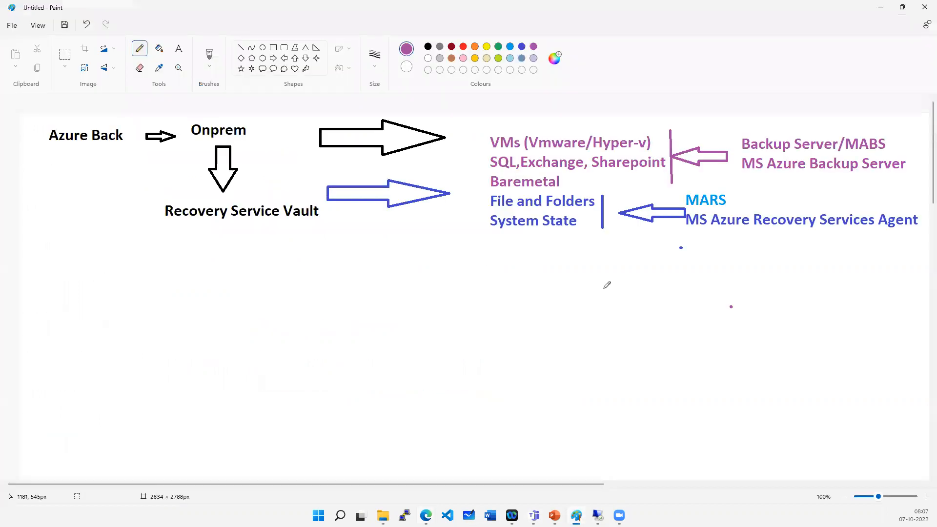
pyautogui.moveTo(905, 130); pyautogui.dragTo(914, 192)
pyautogui.click(284, 48)
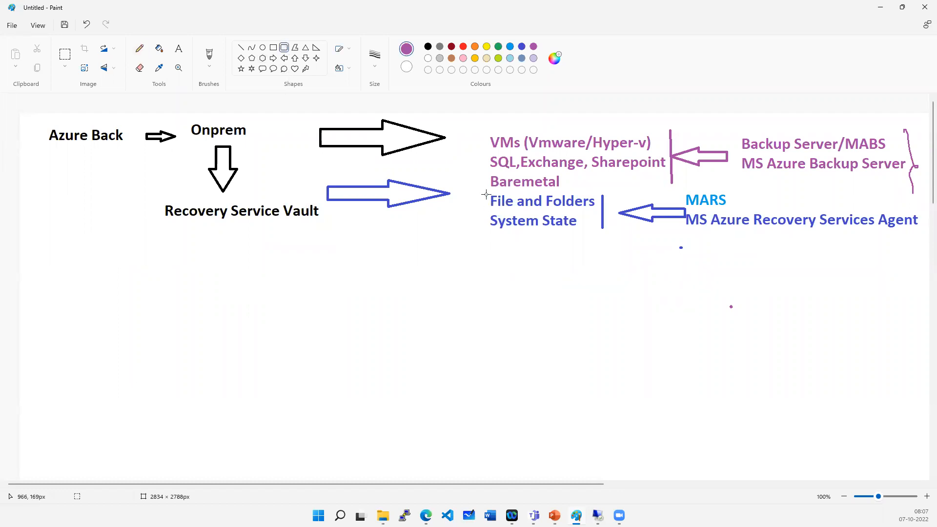
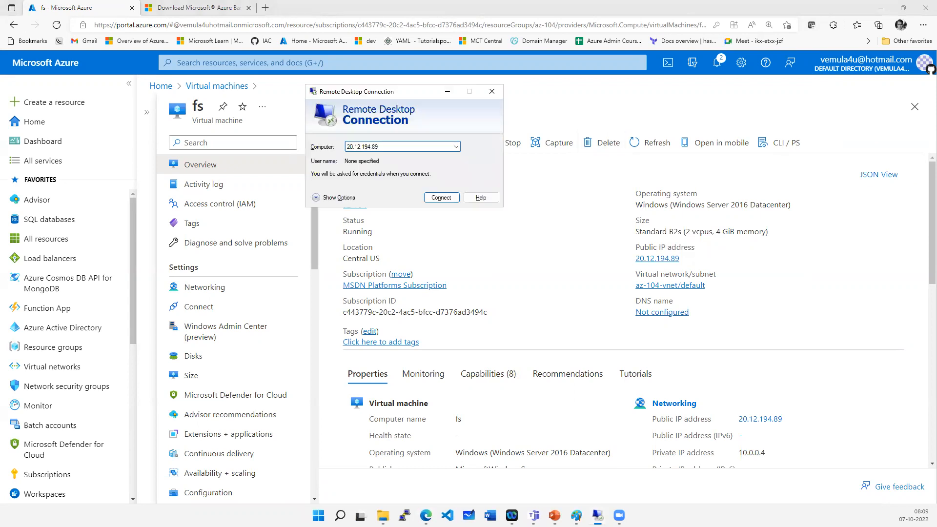
# - Connect by Remote Desktop to the VM at 20.12.194.89, signing in as cloudadmin with the account password and accepting the certificate
pyautogui.press('Return')
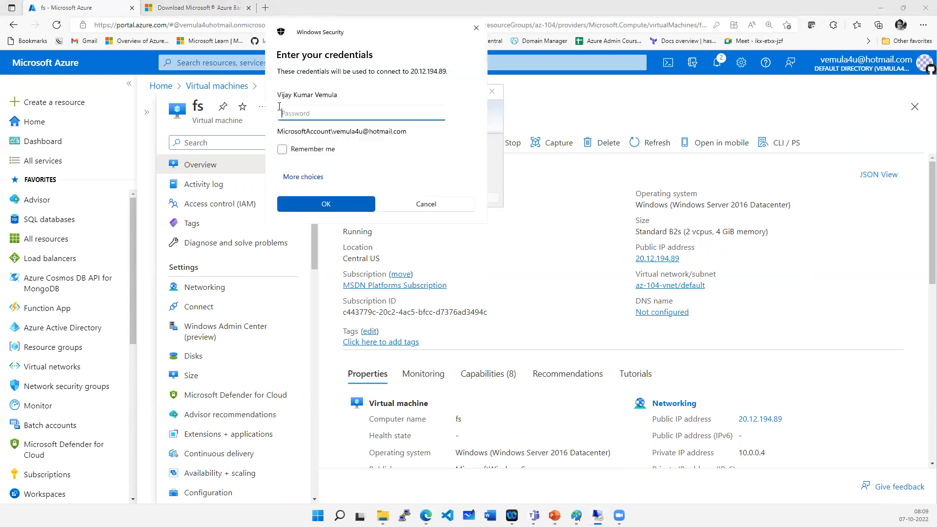
pyautogui.click(297, 176)
pyautogui.click(309, 232)
pyautogui.write('cloudadmin')
pyautogui.press('Tab')
pyautogui.write('•••')
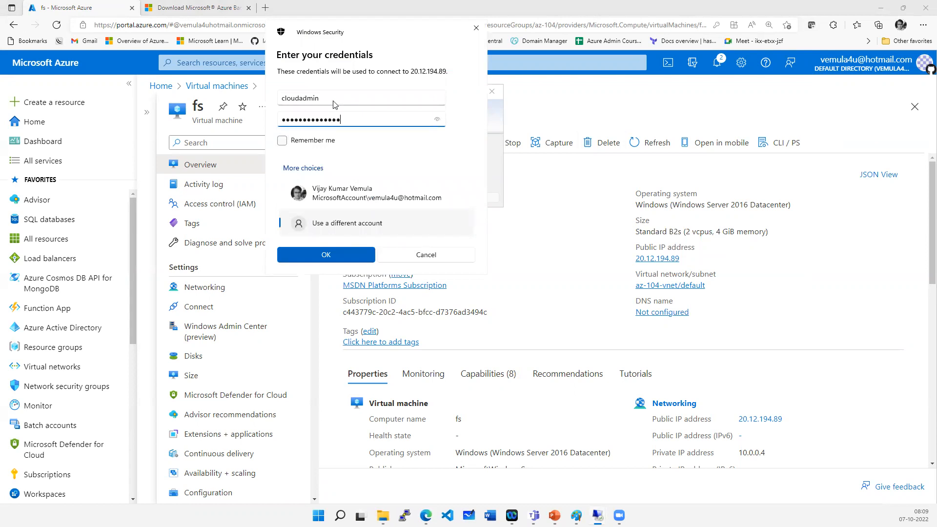
pyautogui.press('Return')
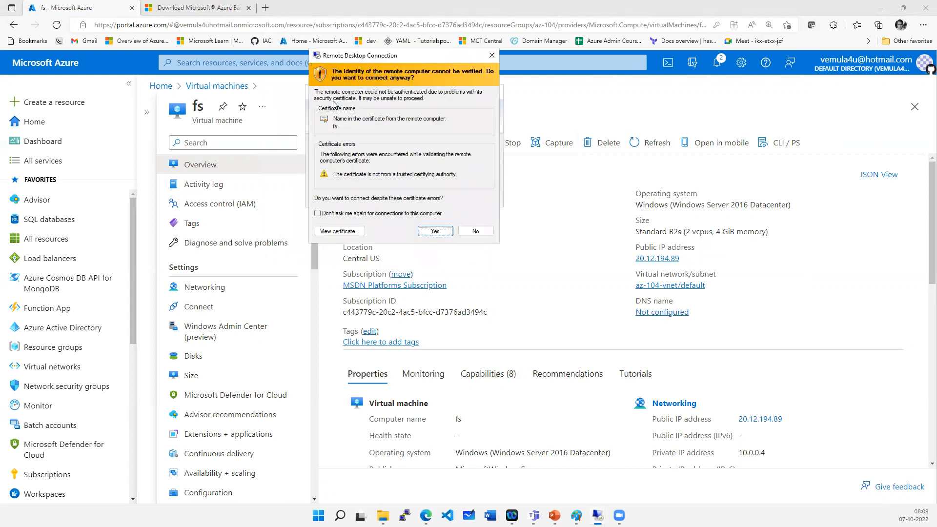
pyautogui.press('Return')
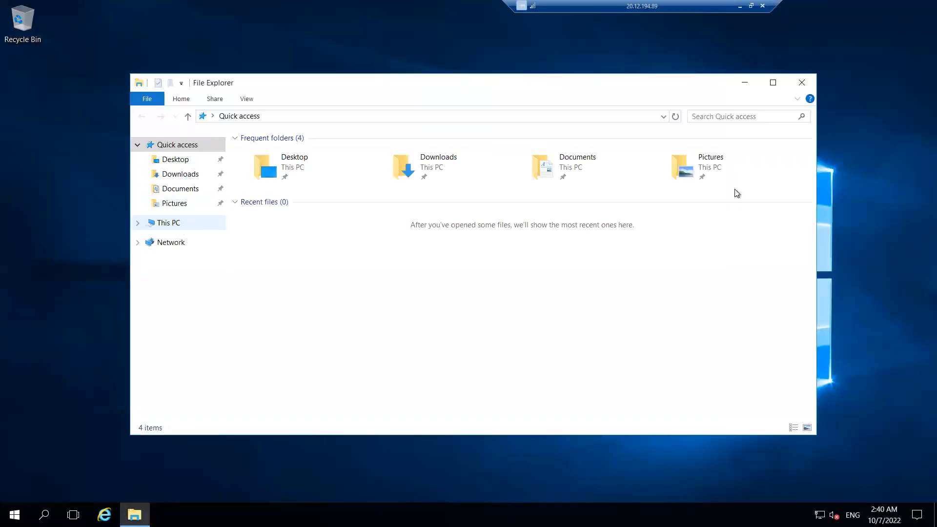
# - Create a new folder named projabd at the root of the VM's C drive
pyautogui.click(166, 224)
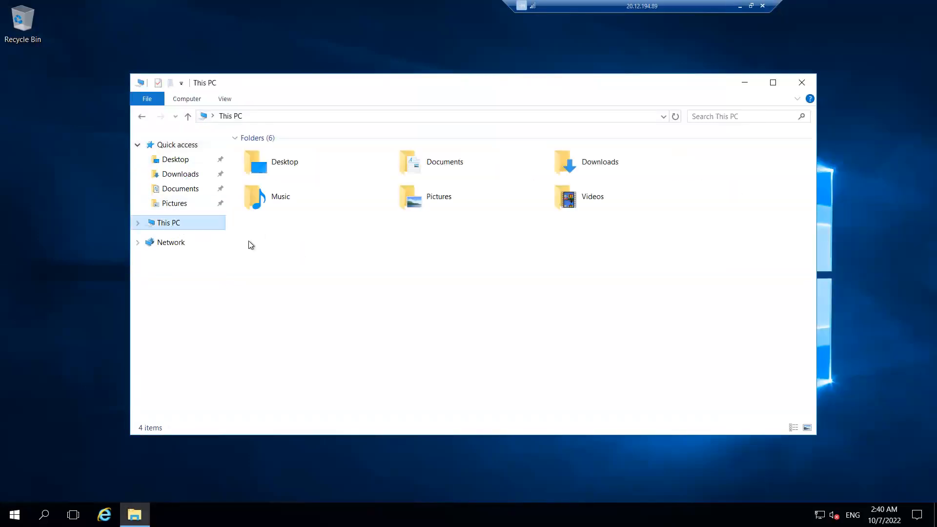
pyautogui.click(297, 242)
pyautogui.rightClick(299, 269)
pyautogui.moveTo(378, 390)
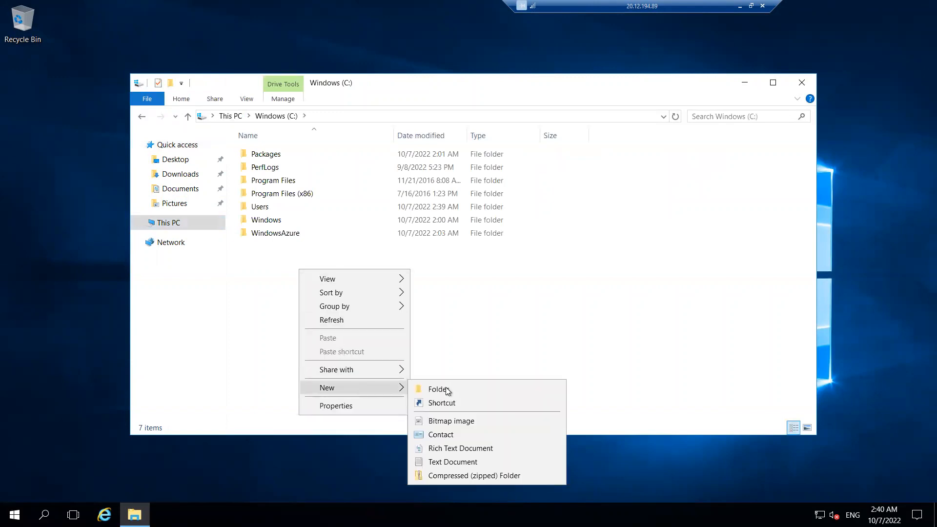
pyautogui.click(441, 389)
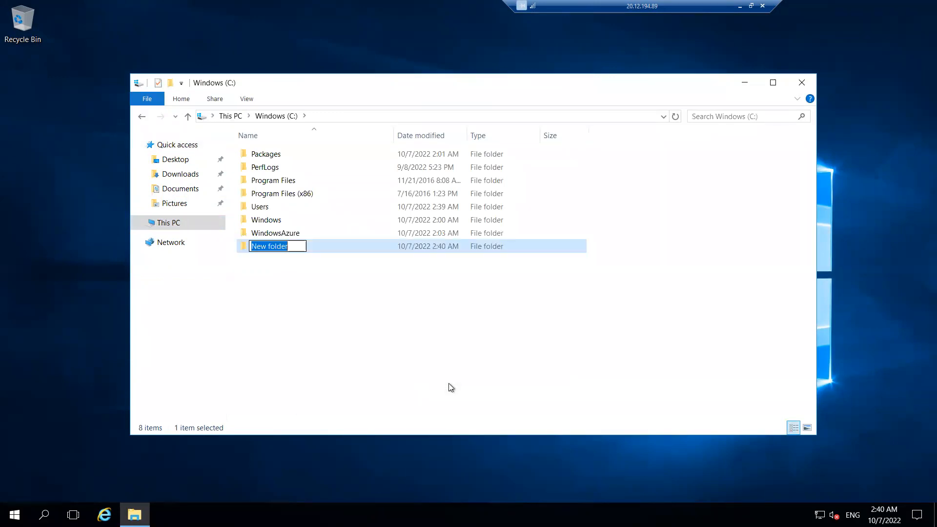
pyautogui.write('projabd')
pyautogui.press('Return')
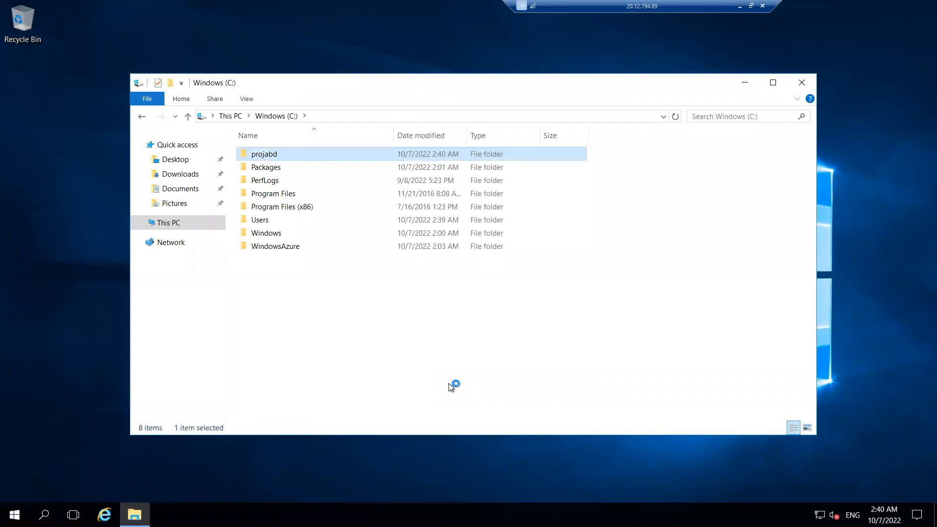
# - Rename the new folder to projabc and open it
pyautogui.click(286, 157)
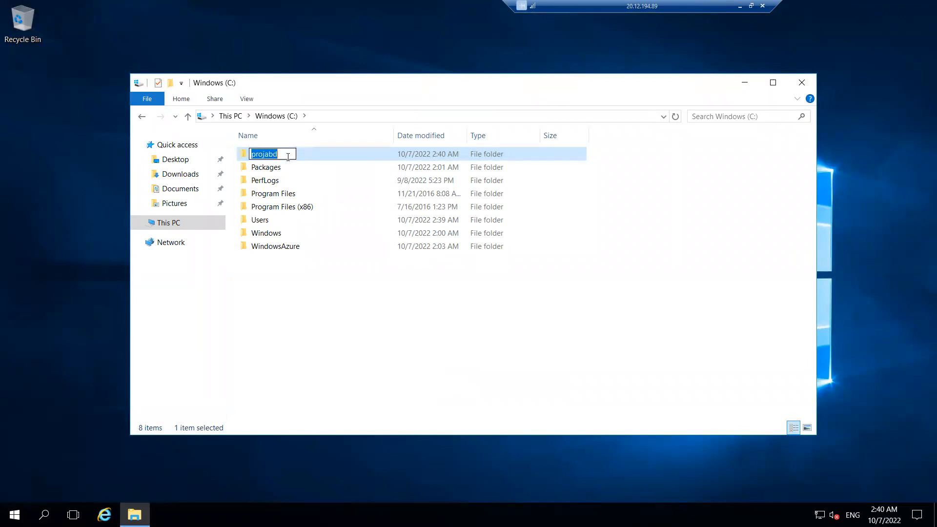
pyautogui.click(288, 157)
pyautogui.click(293, 119)
pyautogui.doubleClick(274, 155)
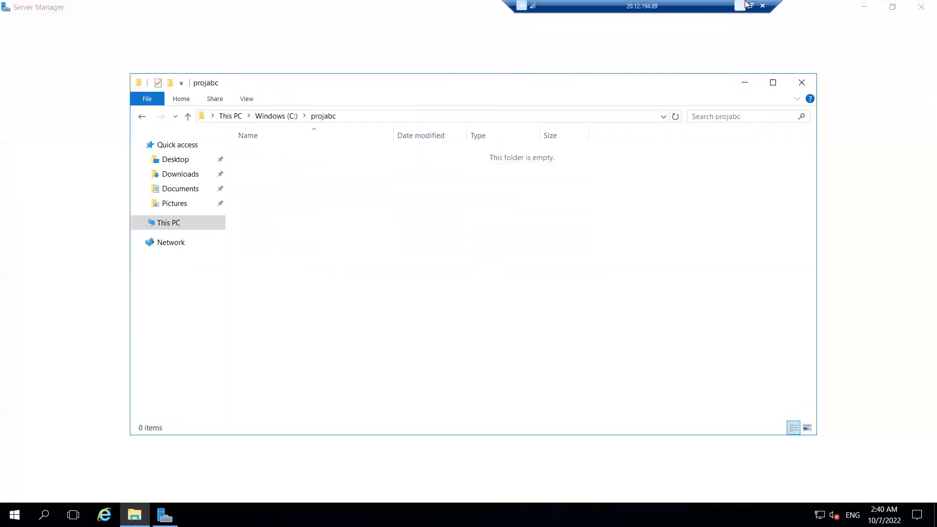
# - Copy all files from the local Desktop intellipaat folder into the VM's projabc folder, then close the VM's windows
pyautogui.click(751, 6)
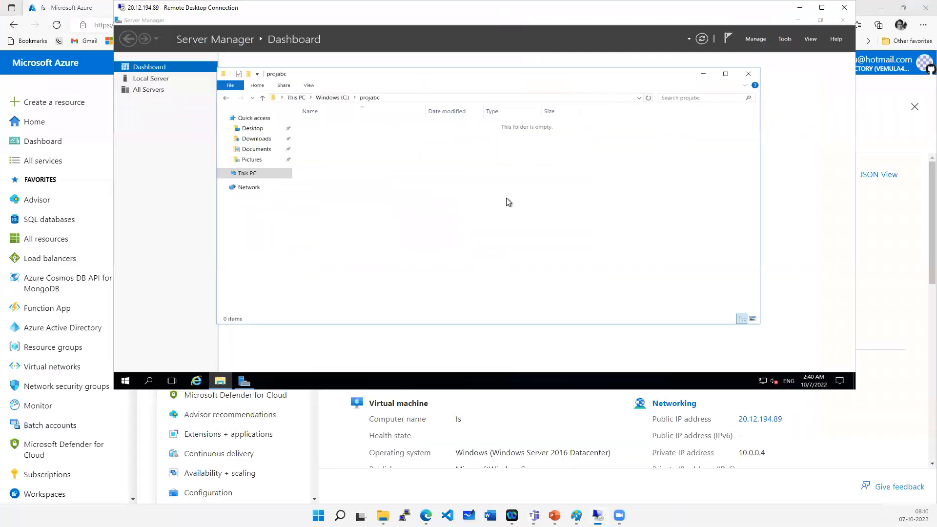
pyautogui.click(383, 516)
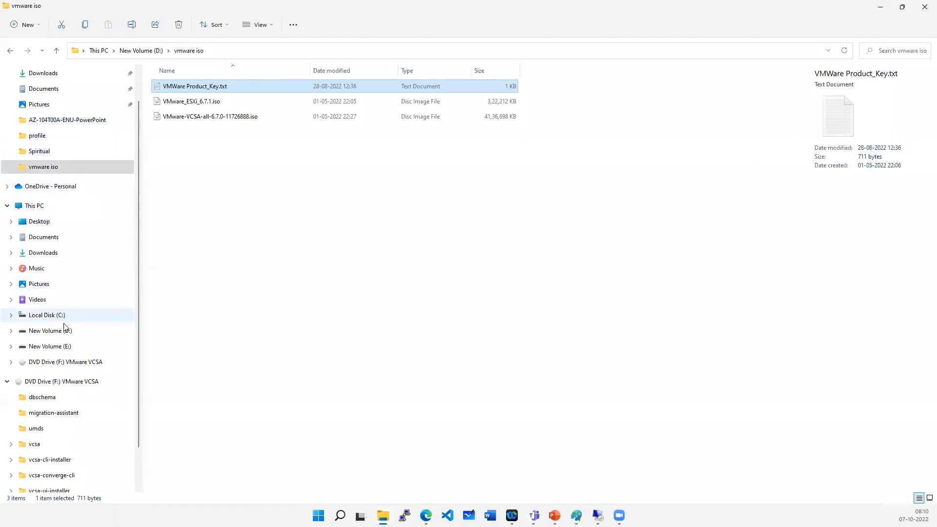
pyautogui.click(48, 226)
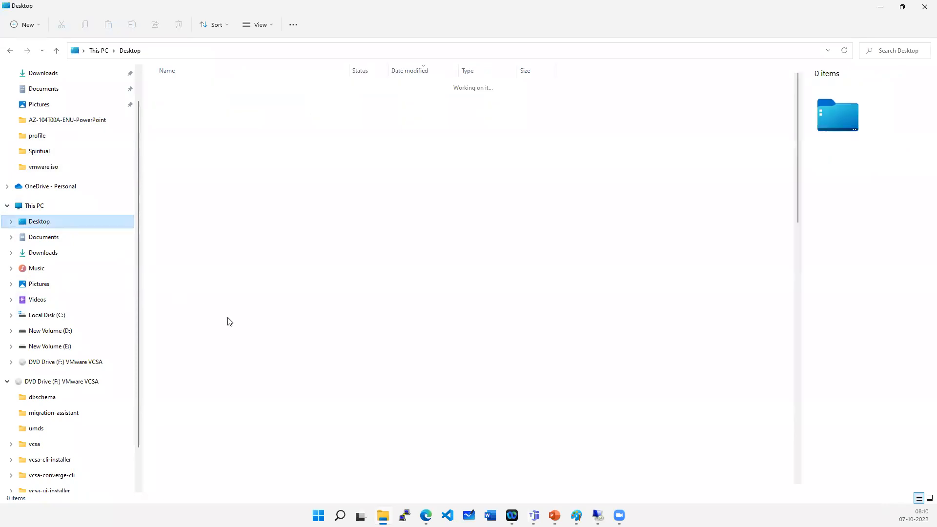
pyautogui.scroll(-4, 251, 423)
pyautogui.scroll(-12, 250, 422)
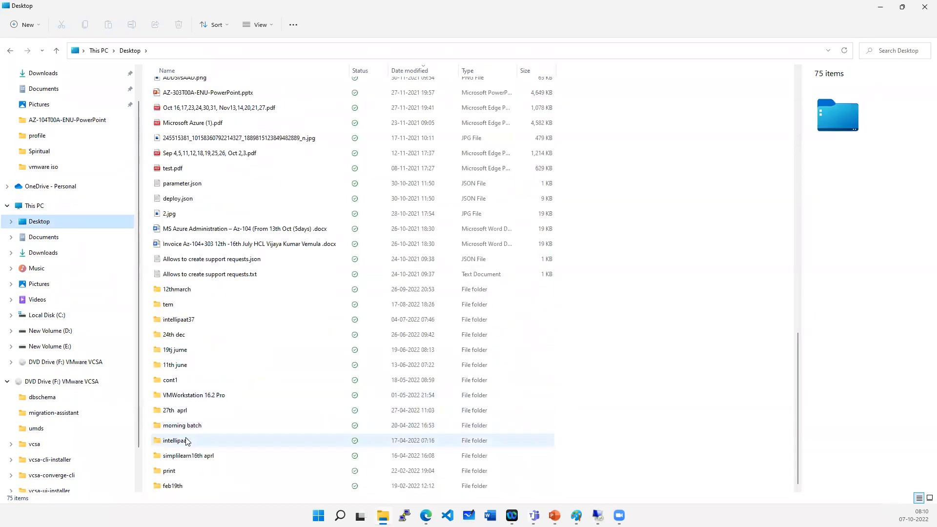
pyautogui.doubleClick(189, 440)
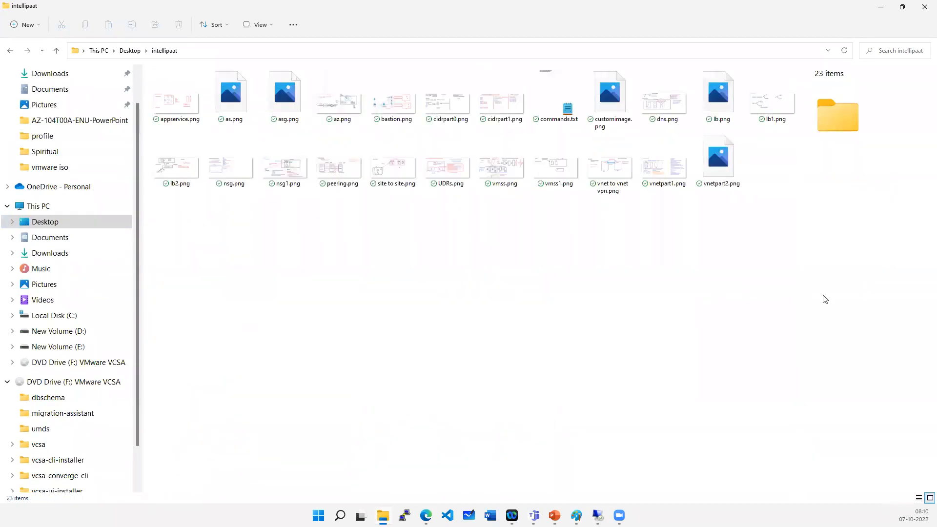
pyautogui.hotkey('ctrl', 'a')
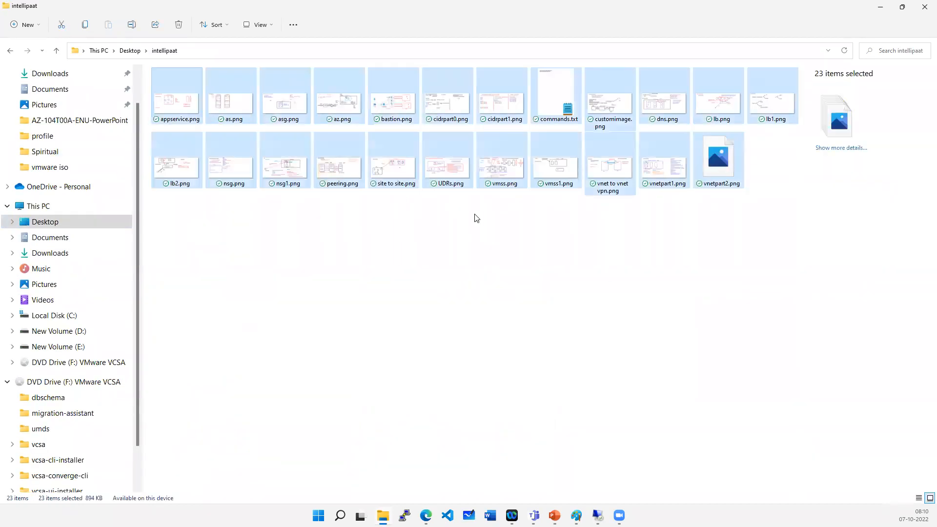
pyautogui.hotkey('alt', 'Tab')
pyautogui.hotkey('ctrl', 'v')
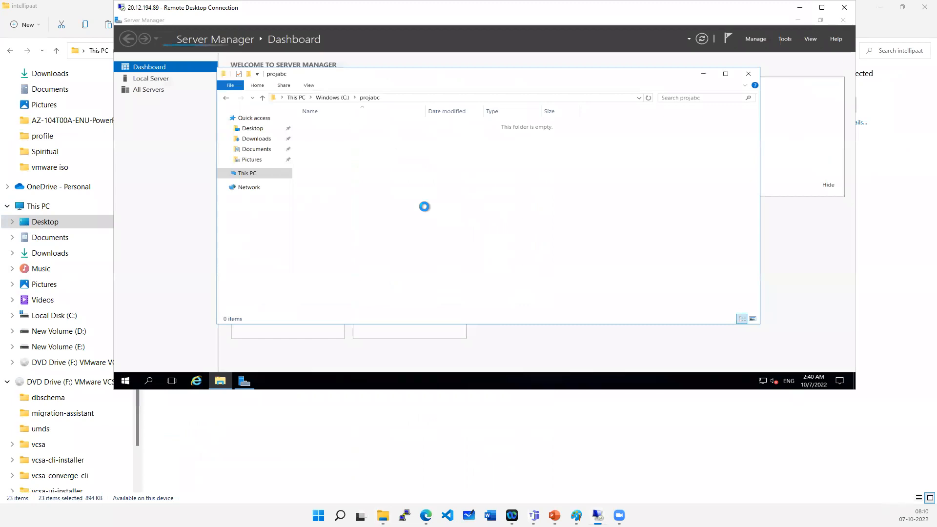
pyautogui.doubleClick(518, 14)
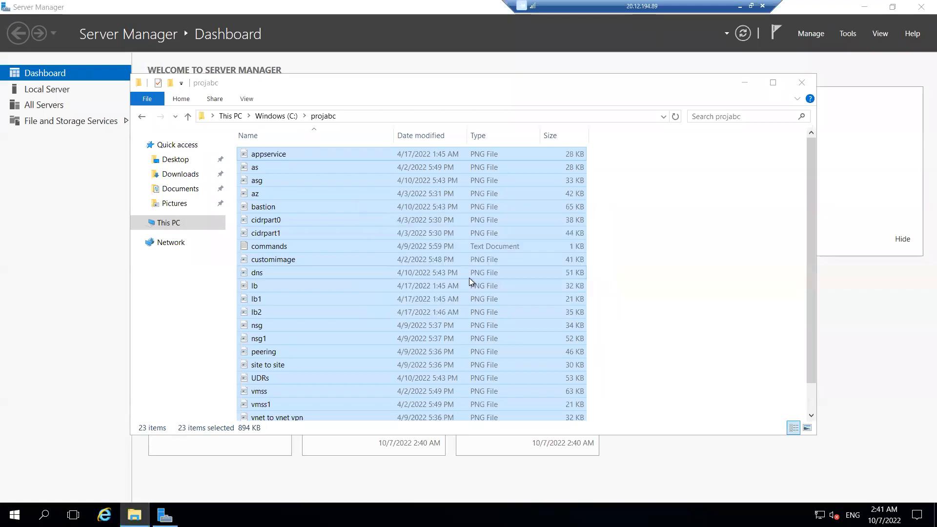
pyautogui.click(802, 82)
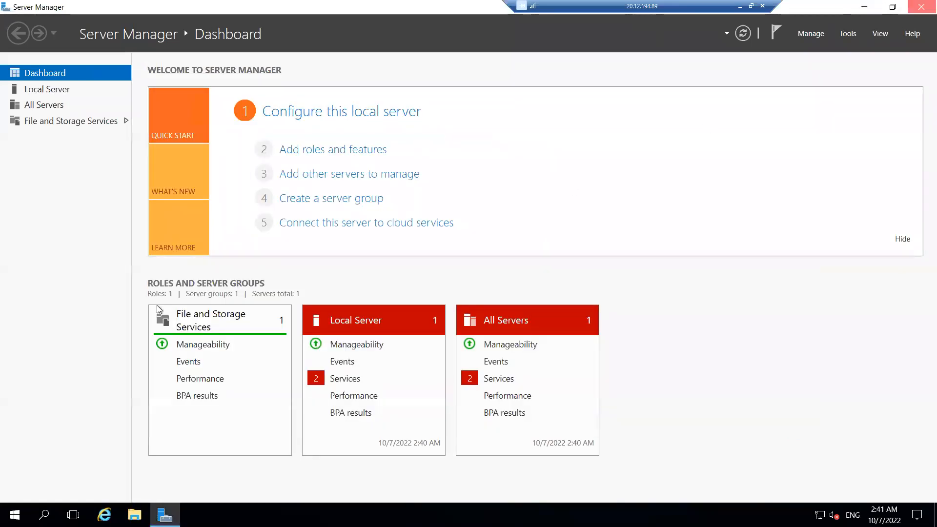
pyautogui.click(921, 7)
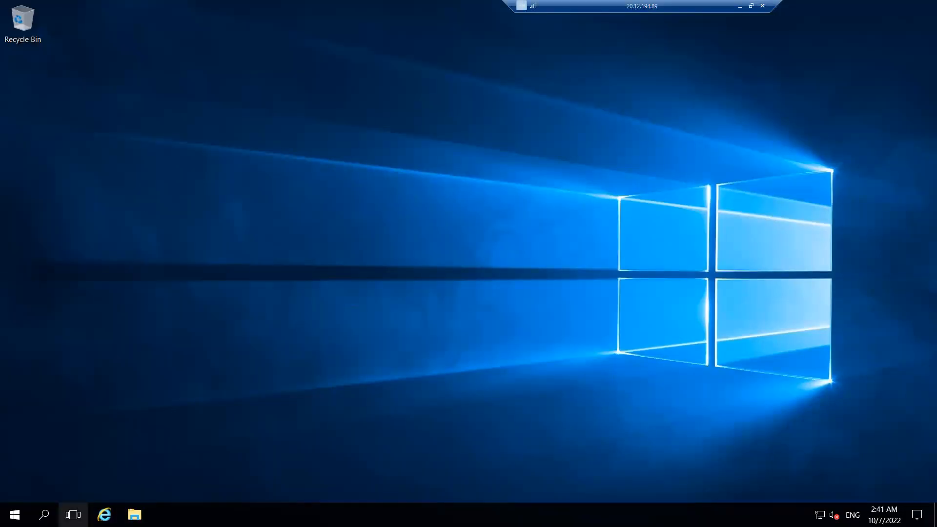
# - Turn off IE Enhanced Security Configuration for administrators and users on the VM's Local Server
pyautogui.click(104, 515)
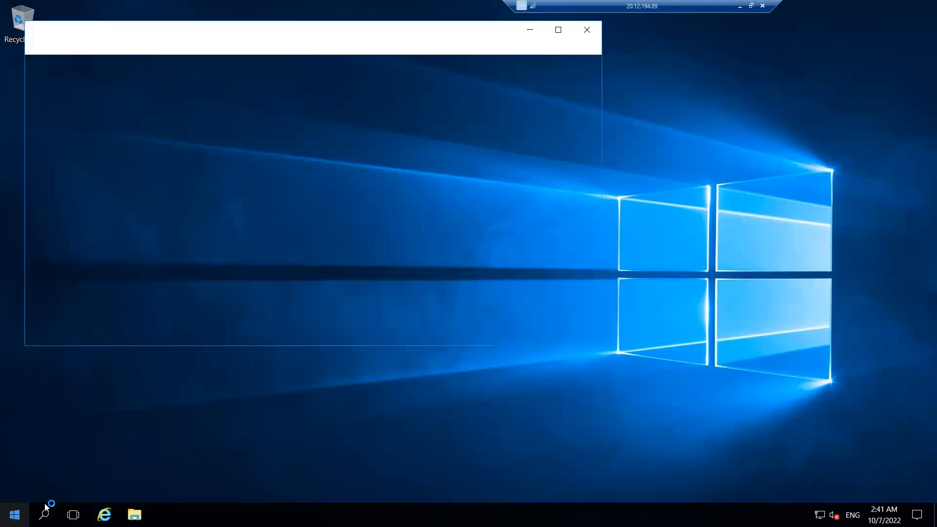
pyautogui.click(14, 514)
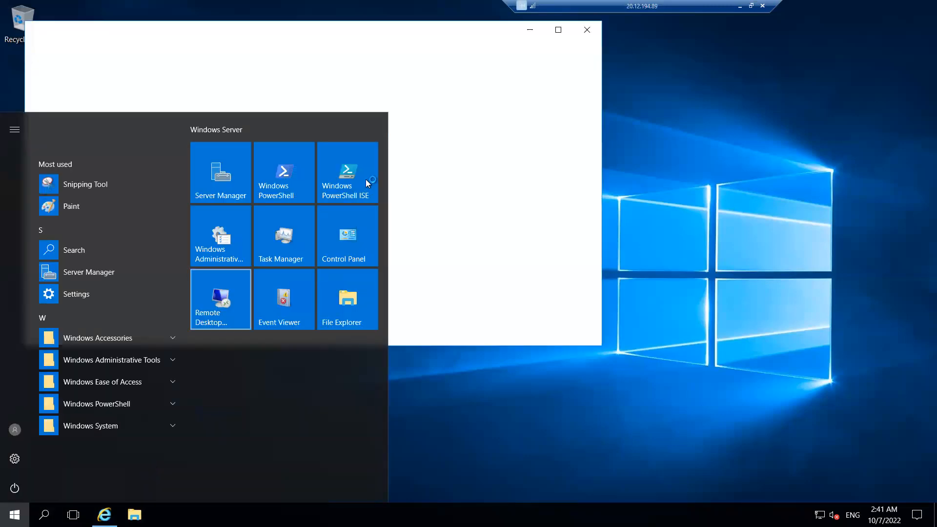
pyautogui.click(231, 189)
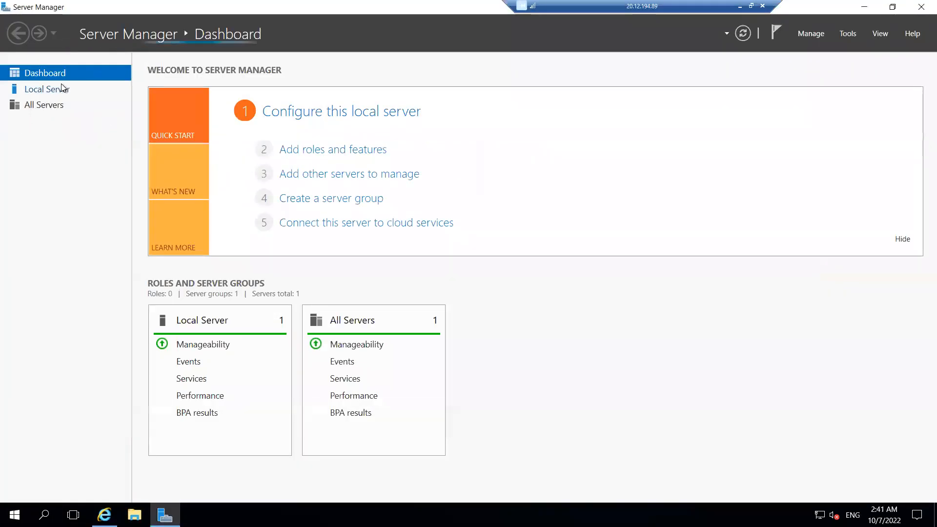
pyautogui.click(61, 89)
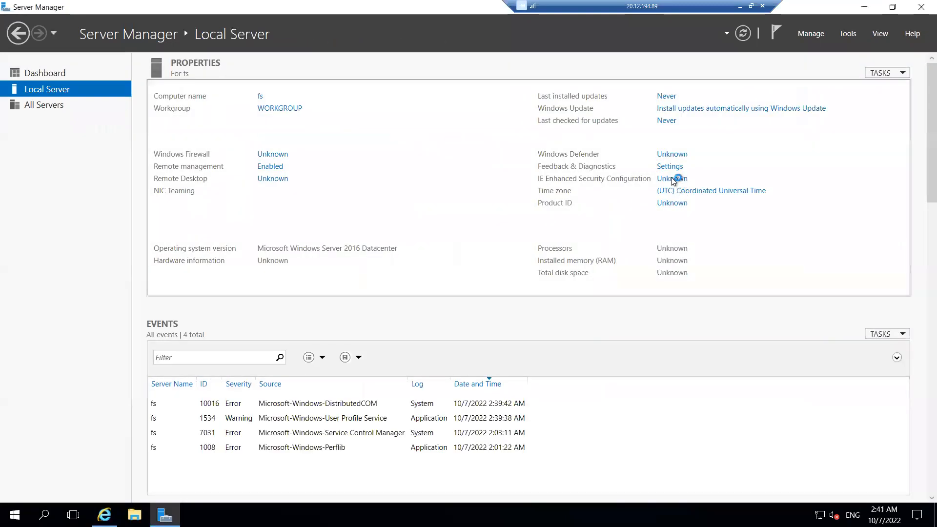
pyautogui.click(662, 180)
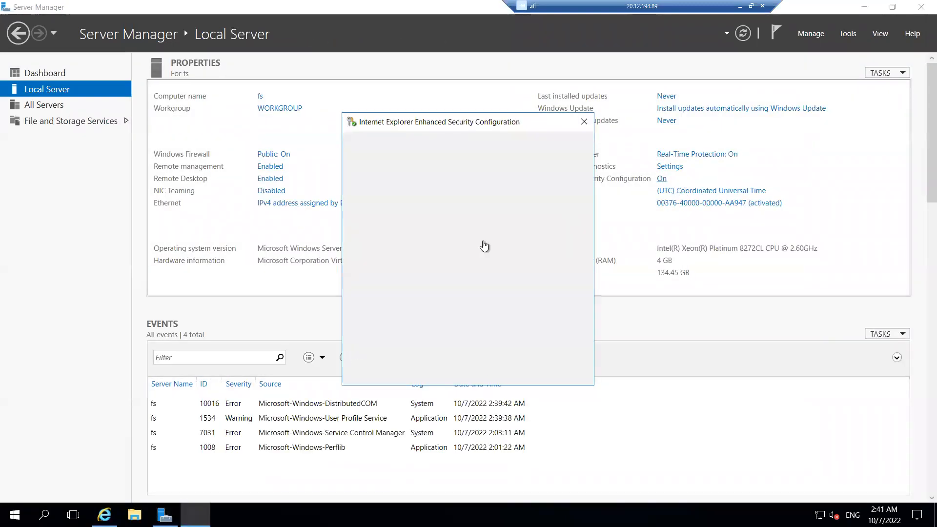
pyautogui.click(391, 240)
pyautogui.click(389, 313)
pyautogui.click(515, 373)
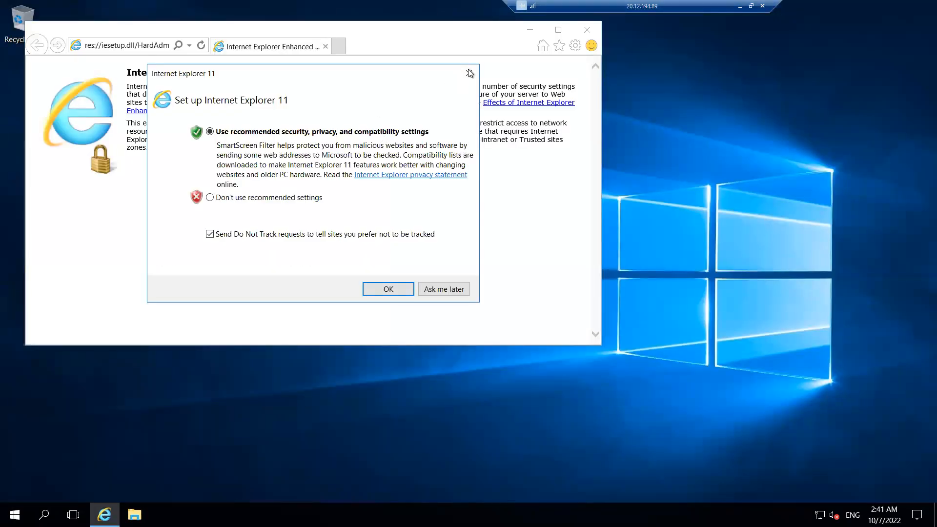
# - Close Internet Explorer and the open windows to return to the Azure portal
pyautogui.click(469, 73)
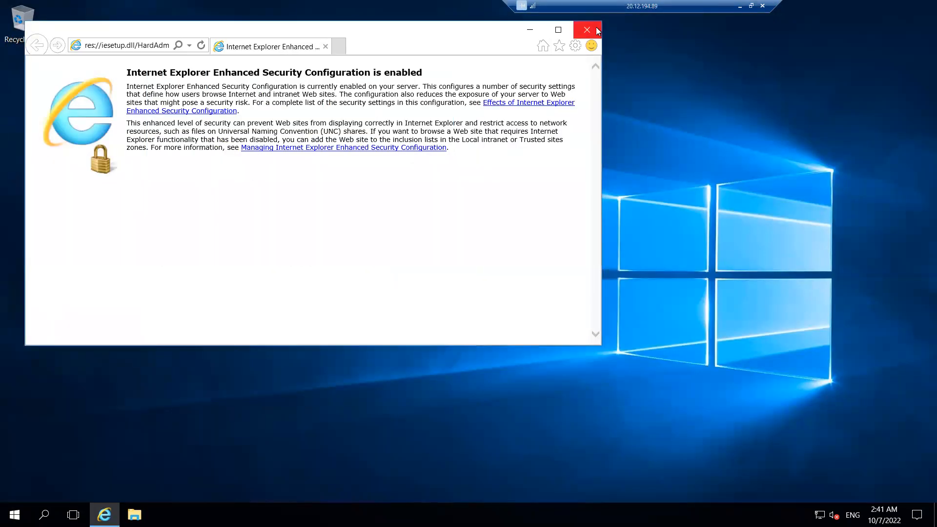
pyautogui.click(587, 30)
pyautogui.click(740, 6)
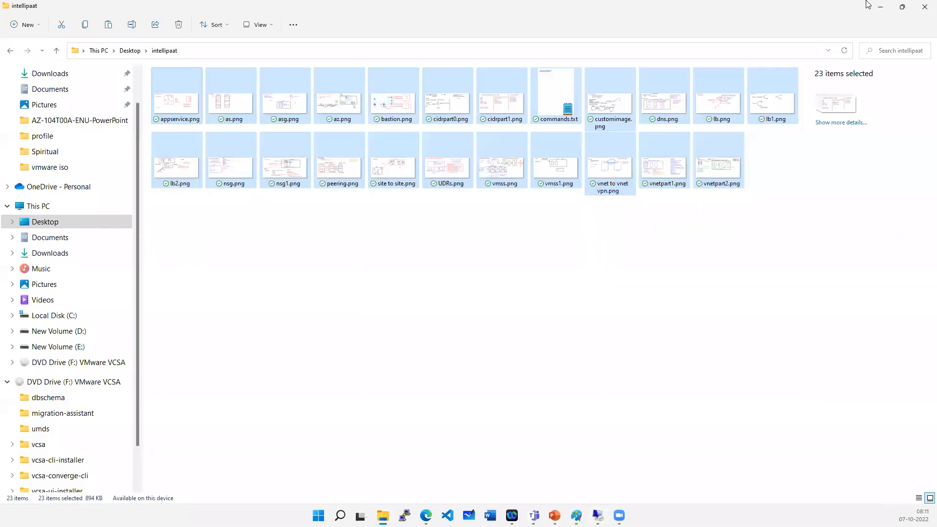
pyautogui.click(925, 7)
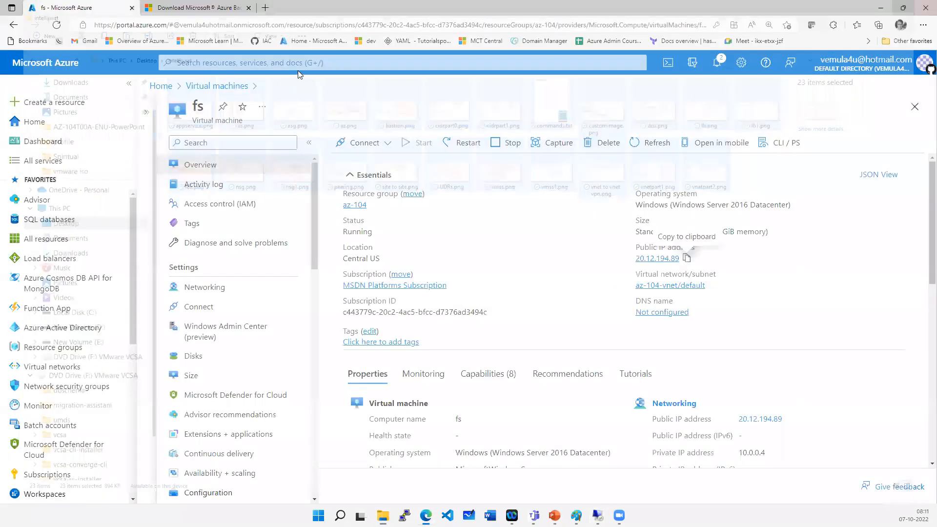
# - Open the myvault Recovery Services vault and go to its Backup page
pyautogui.click(298, 64)
pyautogui.click(255, 274)
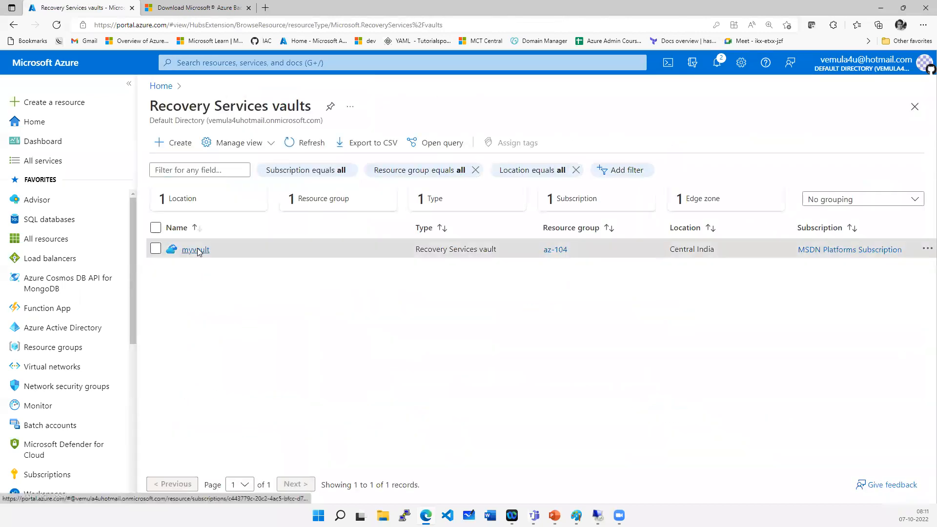
pyautogui.click(196, 250)
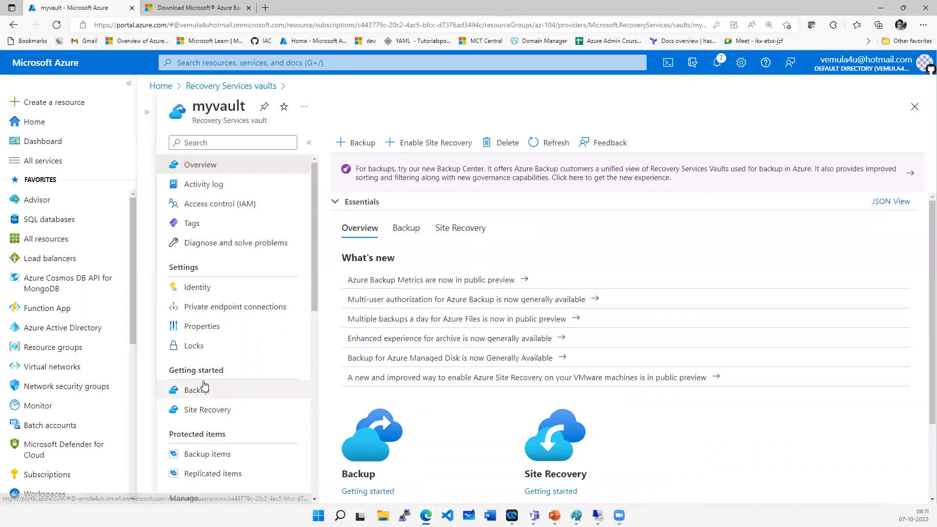
pyautogui.moveTo(170, 370); pyautogui.dragTo(224, 370)
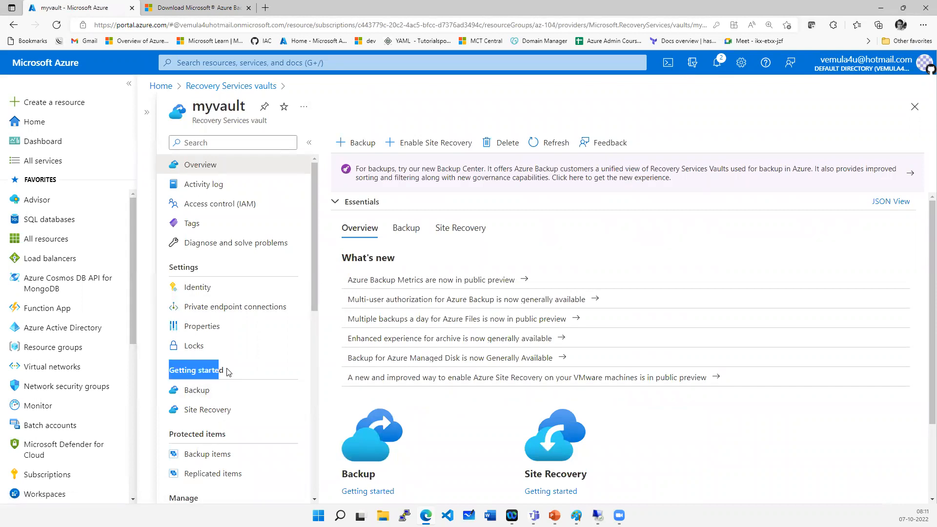
pyautogui.click(200, 391)
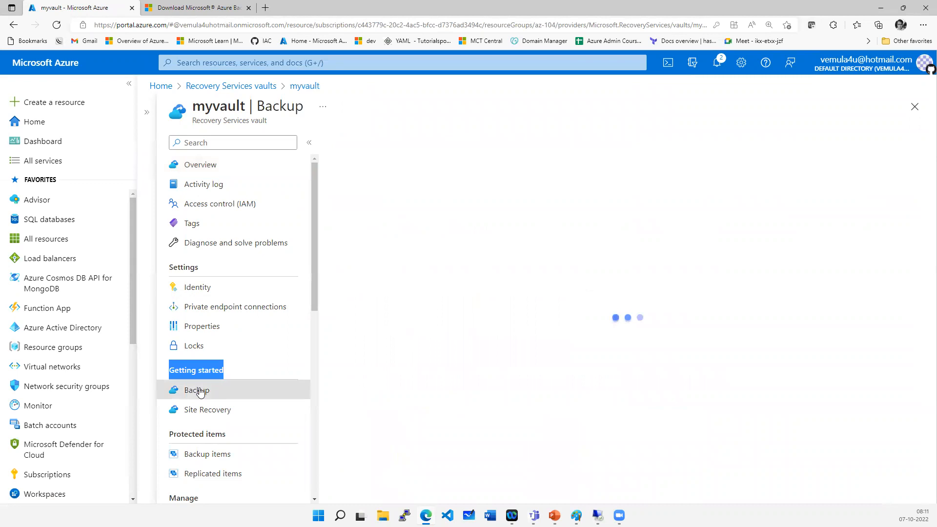
# - Set the vault's backup goal to On-Premises workload with Files and folders, and open Prepare Infrastructure
pyautogui.click(380, 196)
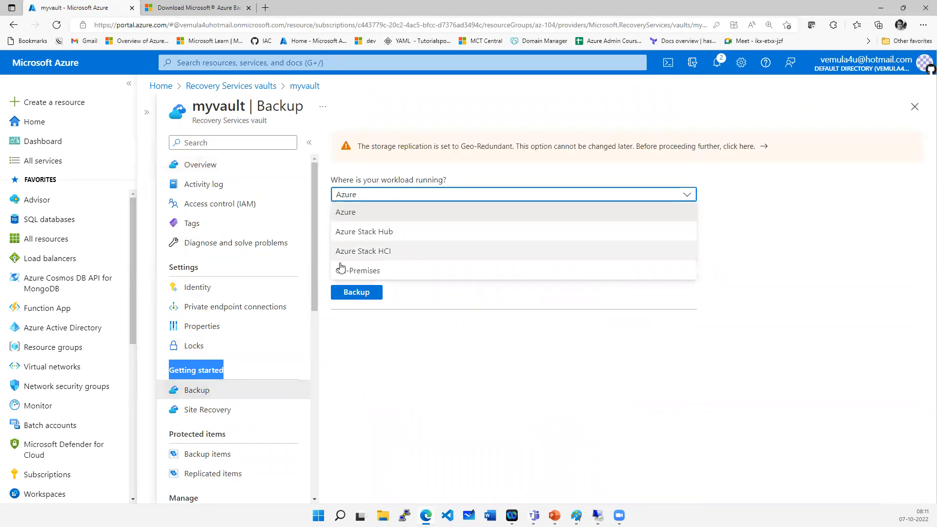
pyautogui.click(343, 270)
pyautogui.click(371, 235)
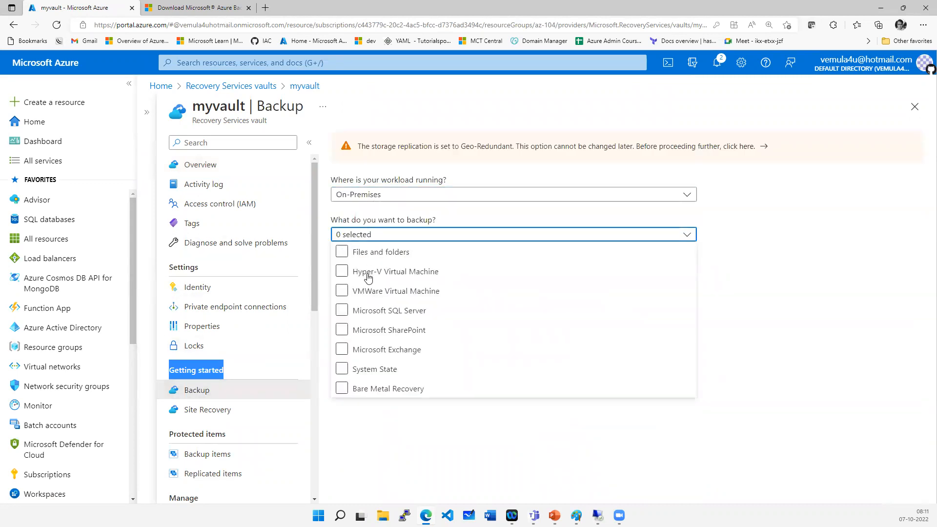
pyautogui.click(366, 253)
pyautogui.click(421, 458)
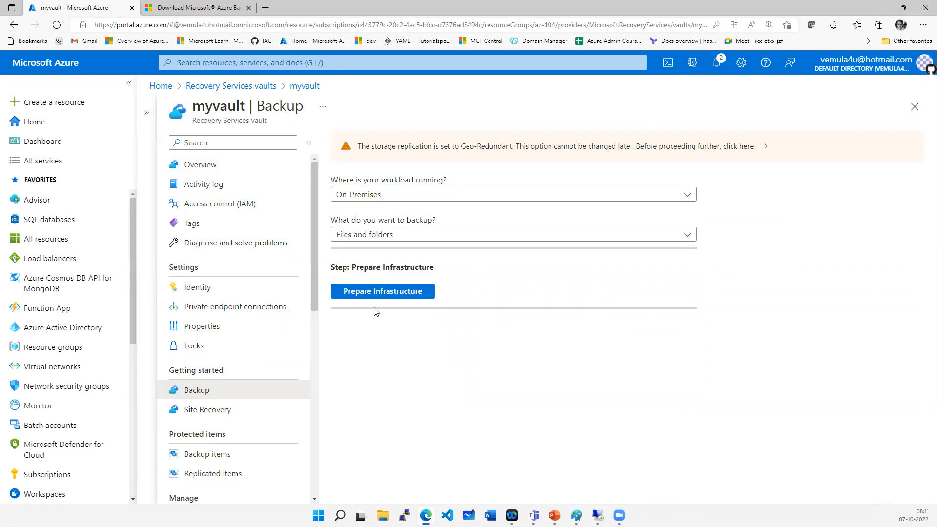
pyautogui.click(365, 291)
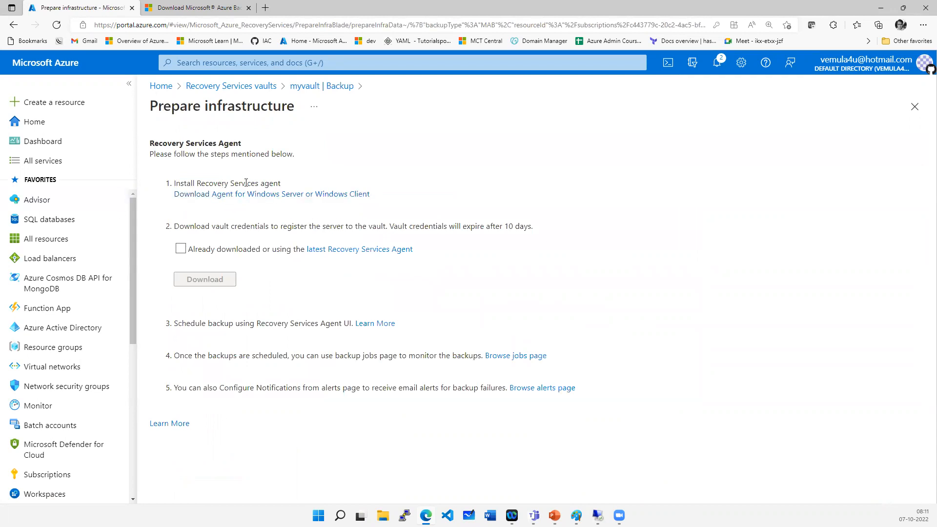
# - Copy the Recovery Services agent download link and open it in Internet Explorer on the VM
pyautogui.rightClick(286, 196)
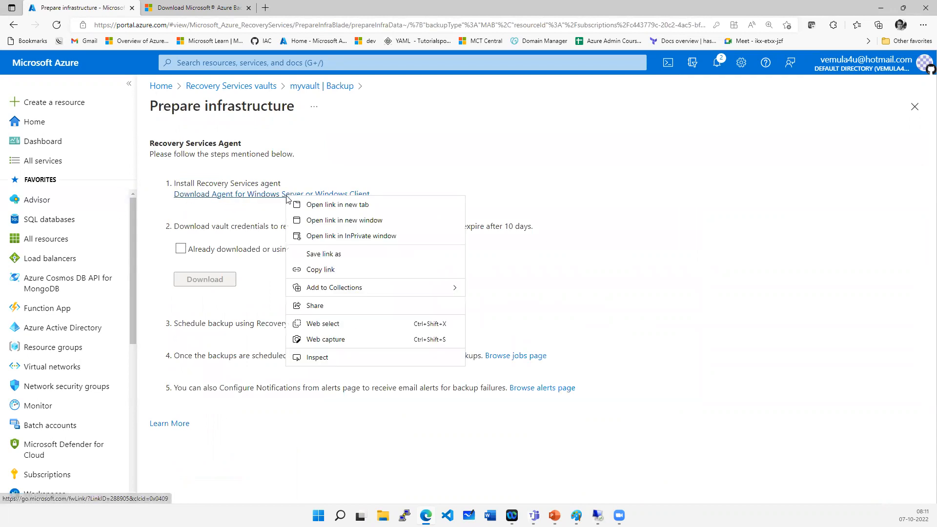
pyautogui.click(324, 272)
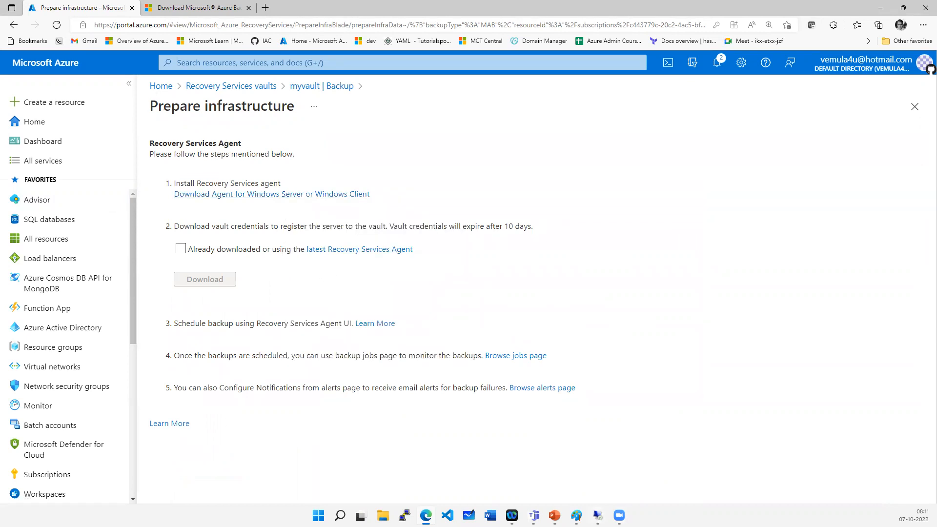
pyautogui.click(598, 515)
pyautogui.click(631, 450)
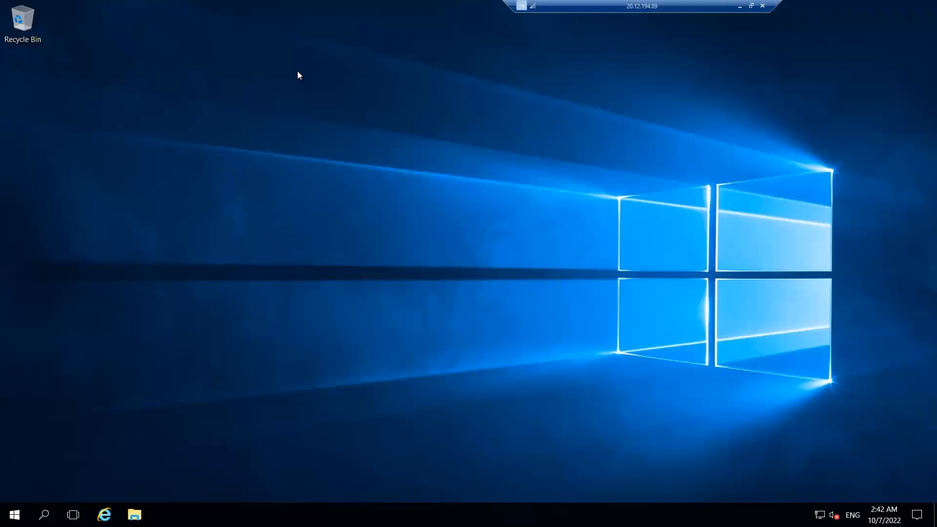
pyautogui.click(103, 515)
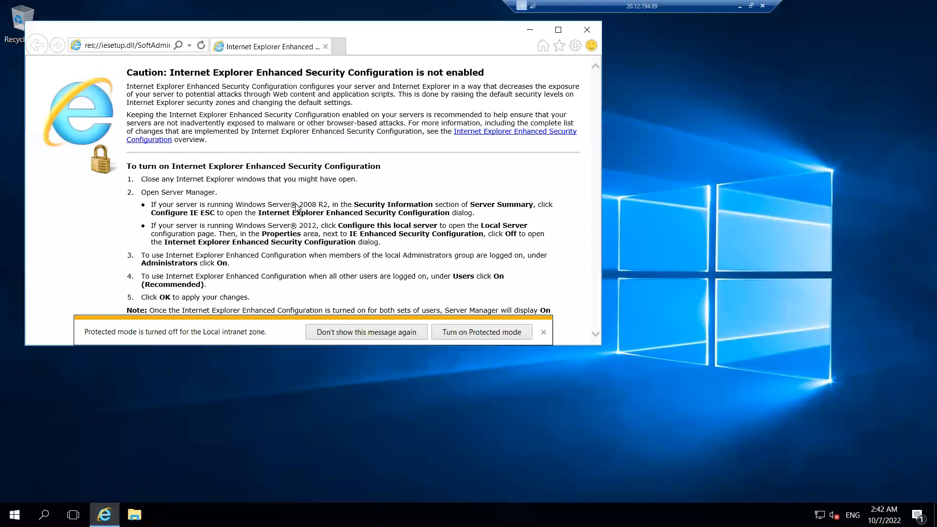
pyautogui.click(543, 334)
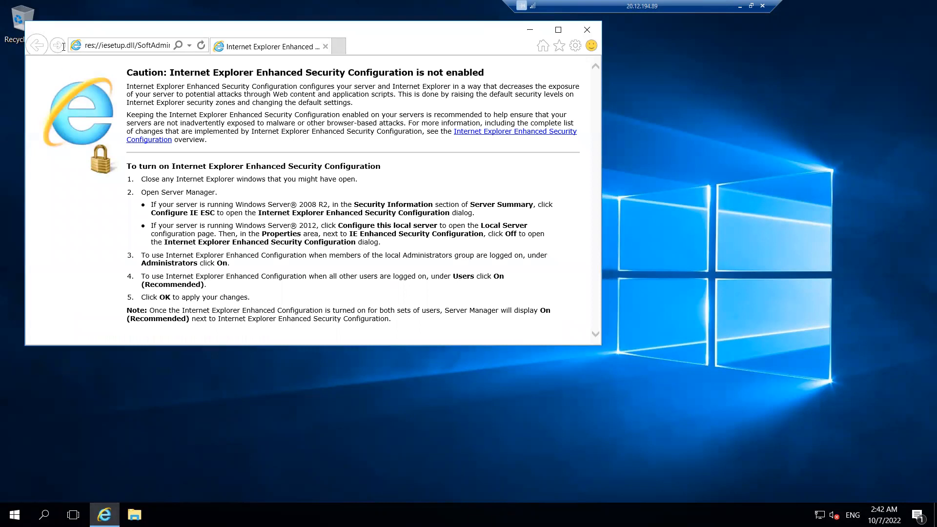
pyautogui.click(123, 45)
pyautogui.hotkey('ctrl', 'v')
pyautogui.press('Return')
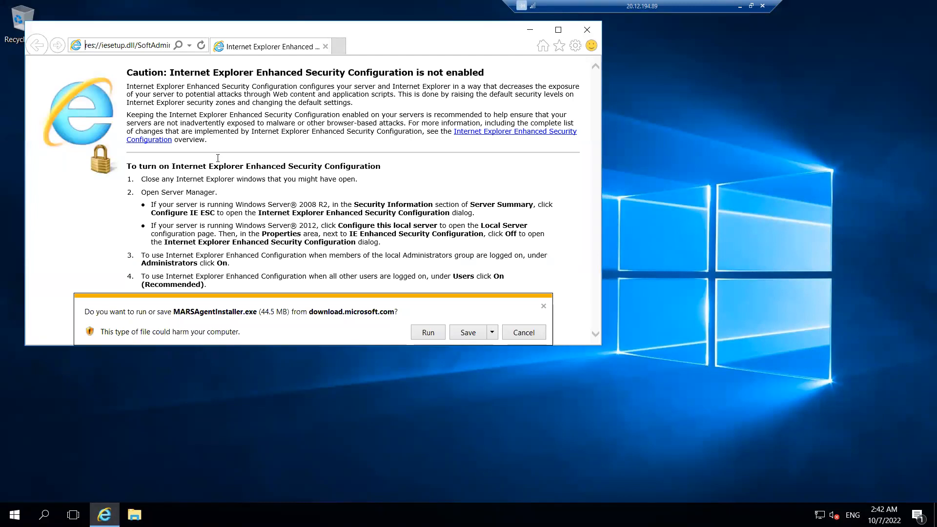
# - Save MARSAgentInstaller.exe to the VM's Desktop, open its folder and close Internet Explorer
pyautogui.click(492, 333)
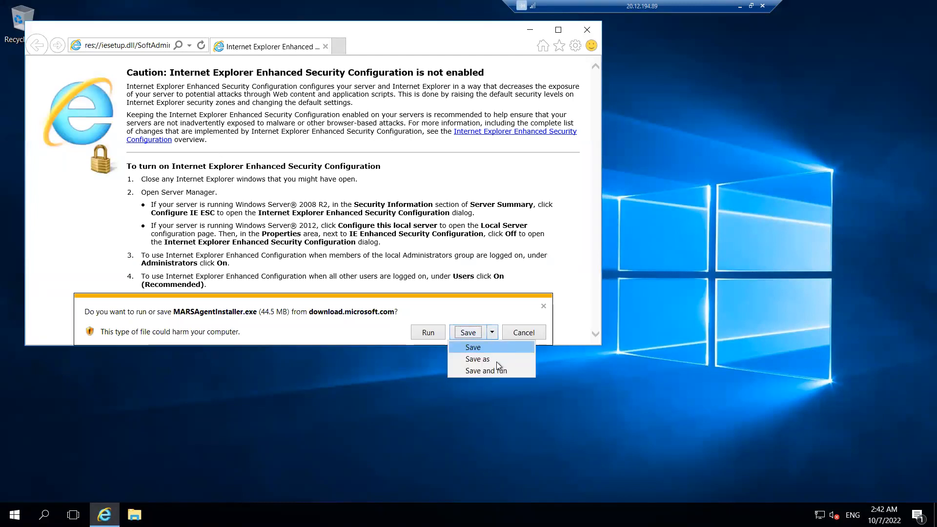
pyautogui.click(490, 364)
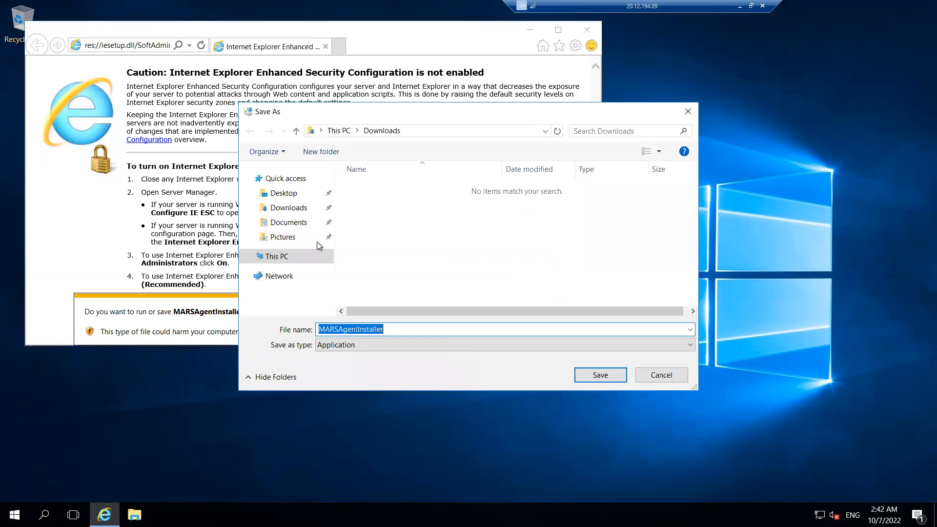
pyautogui.click(277, 195)
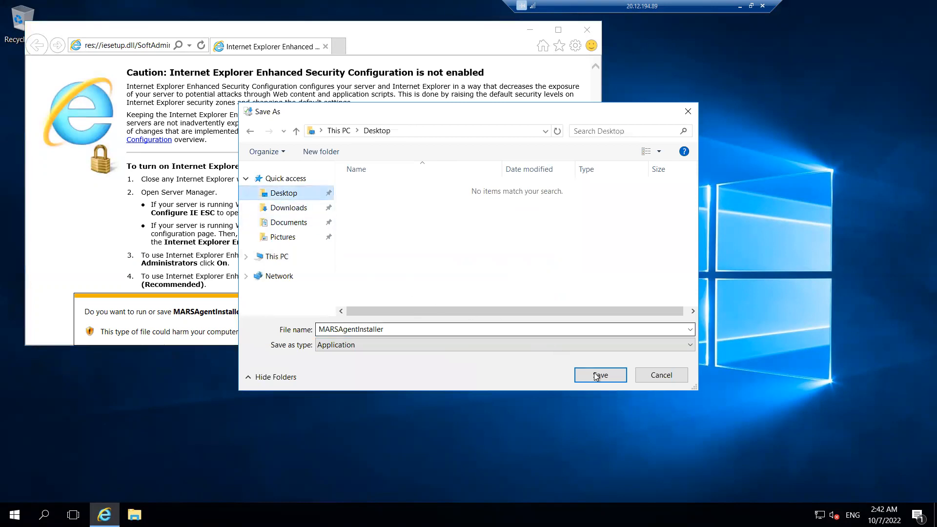
pyautogui.click(602, 378)
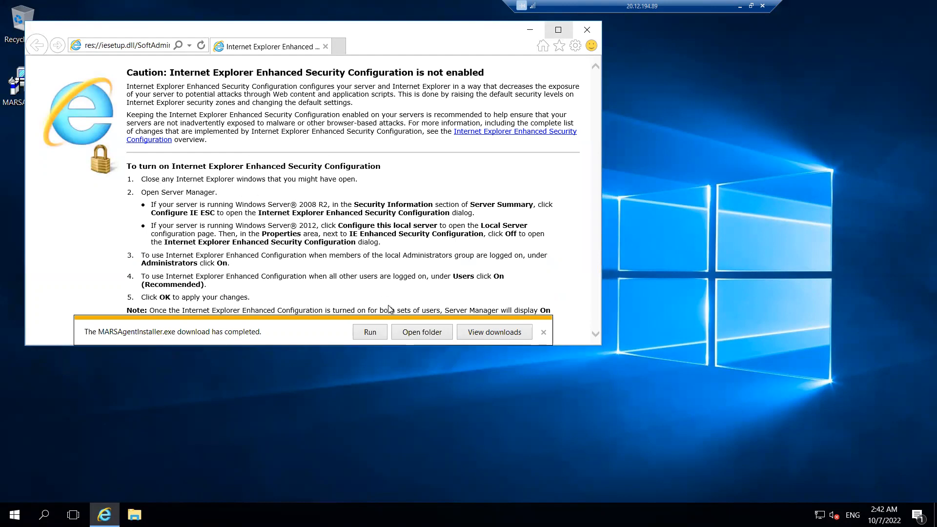
pyautogui.click(425, 333)
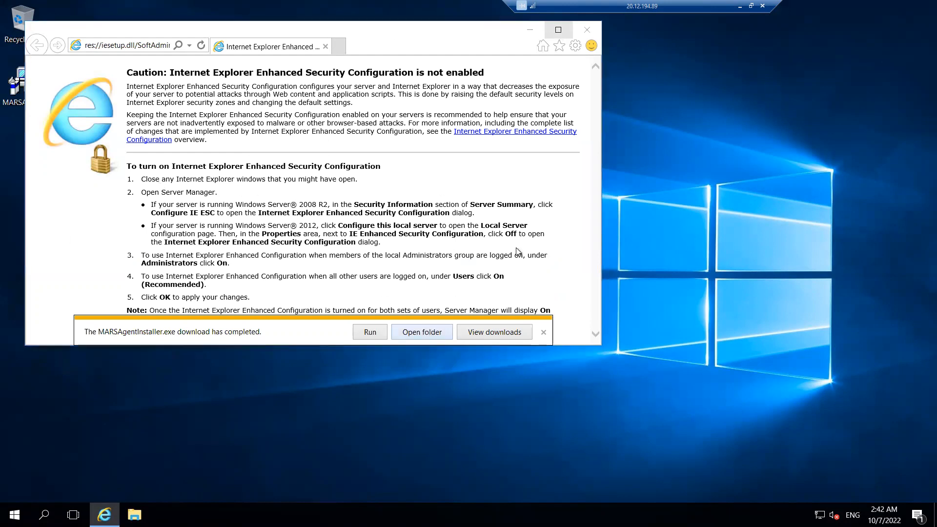
pyautogui.click(587, 34)
pyautogui.click(587, 34)
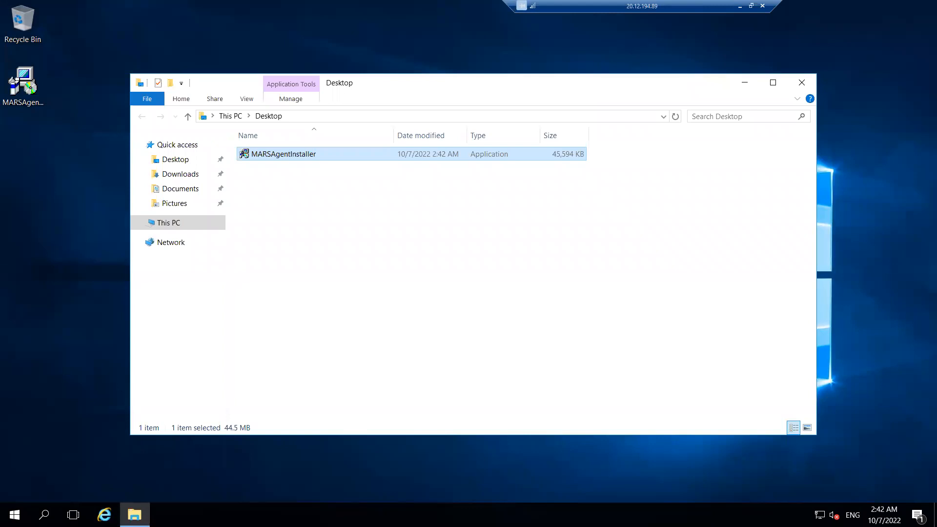
# - Run MARSAgentInstaller as administrator from the Desktop folder
pyautogui.click(315, 175)
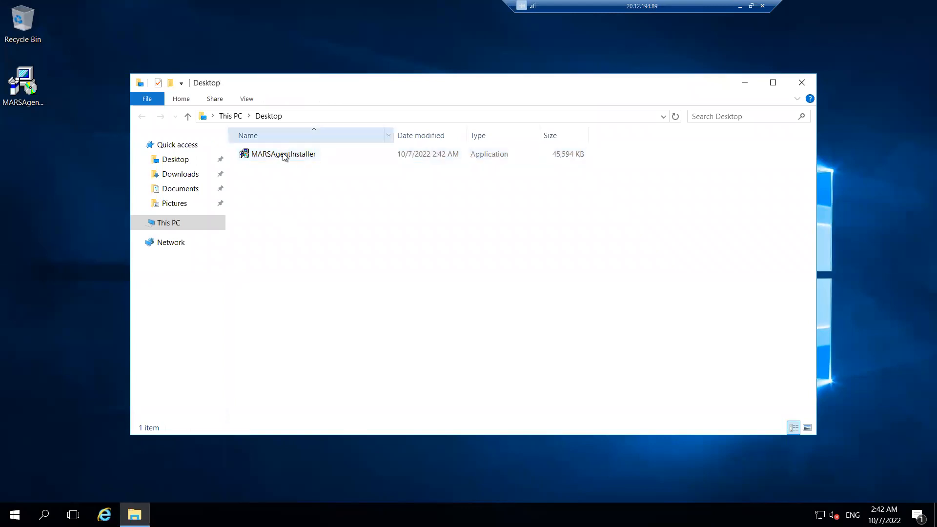
pyautogui.click(284, 155)
pyautogui.rightClick(284, 154)
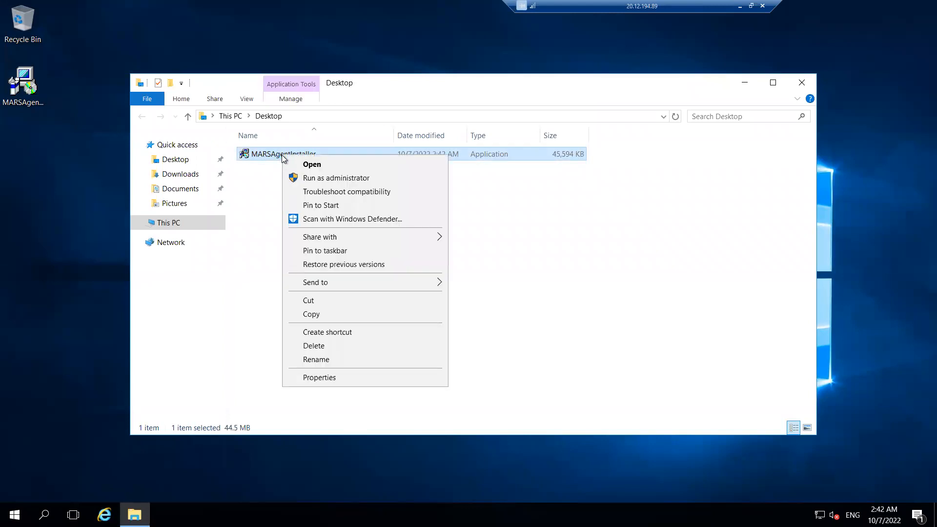
pyautogui.click(301, 179)
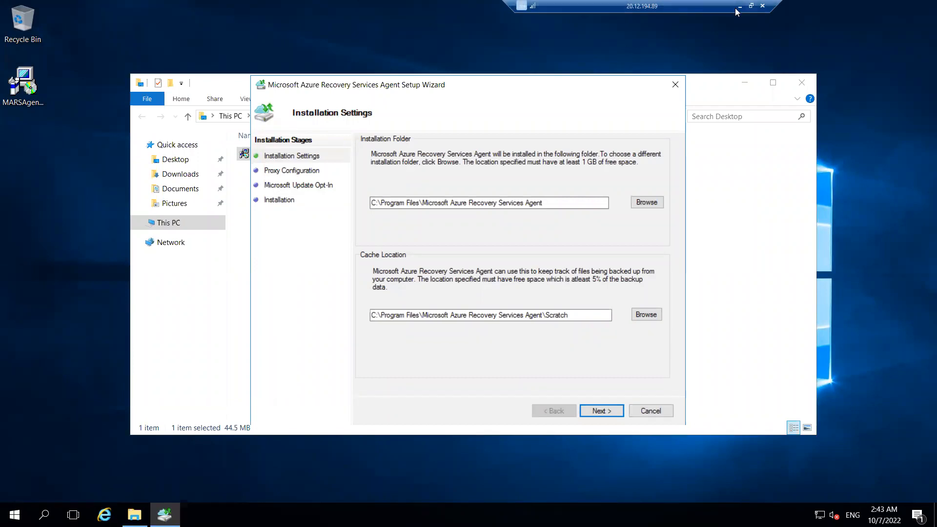
# - Switch to Paint and draw a small rounded rectangle inside the fs box of the diagram
pyautogui.moveTo(542, 203); pyautogui.dragTo(350, 202)
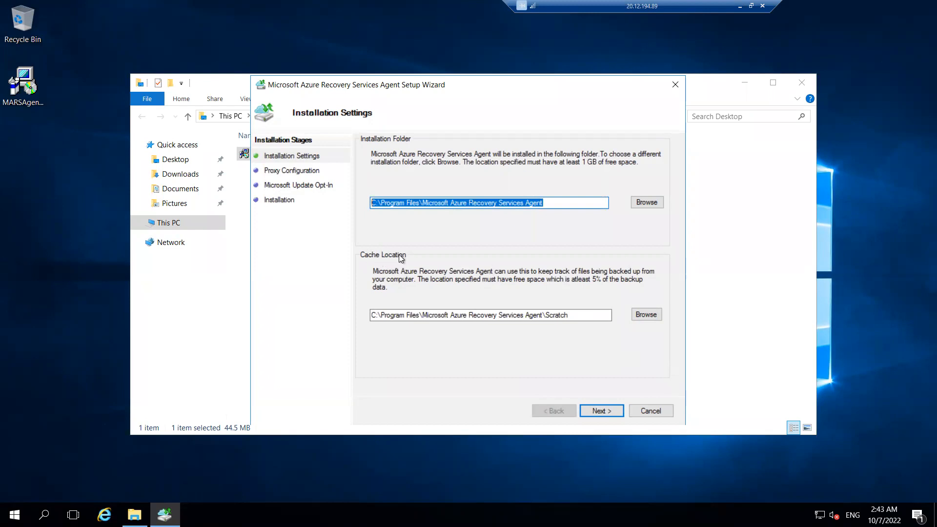
pyautogui.click(740, 6)
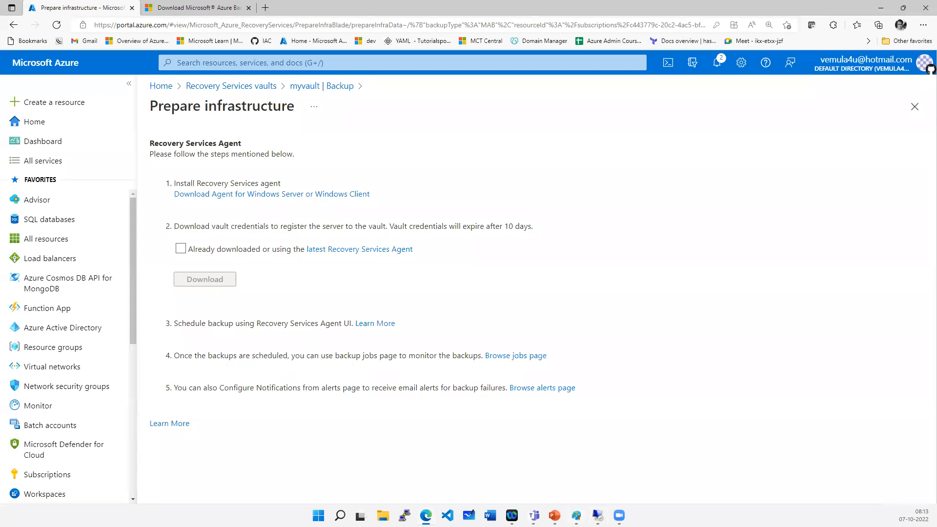
pyautogui.click(576, 515)
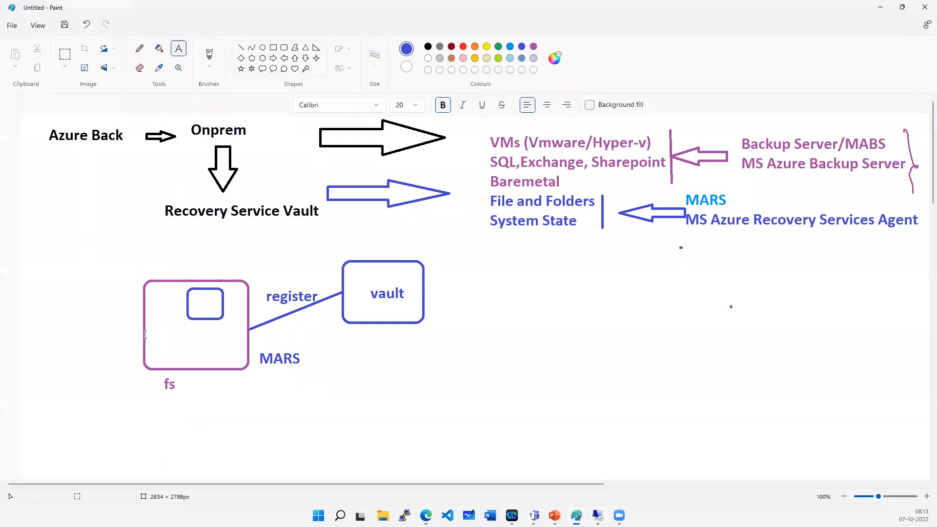
pyautogui.click(284, 48)
pyautogui.moveTo(215, 339); pyautogui.dragTo(229, 355)
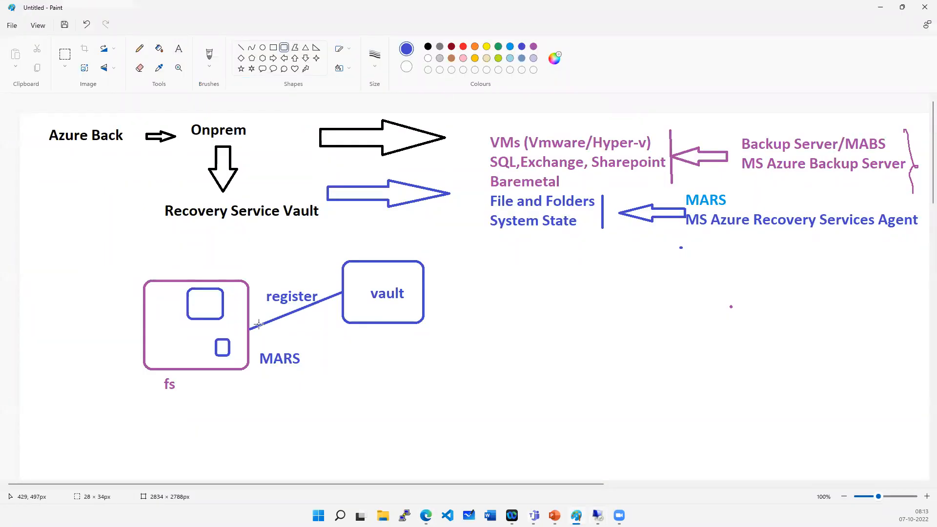
# - Color the new rectangle red and sketch red freehand arrows linking it to the vault
pyautogui.click(463, 47)
pyautogui.moveTo(552, 362); pyautogui.dragTo(556, 364)
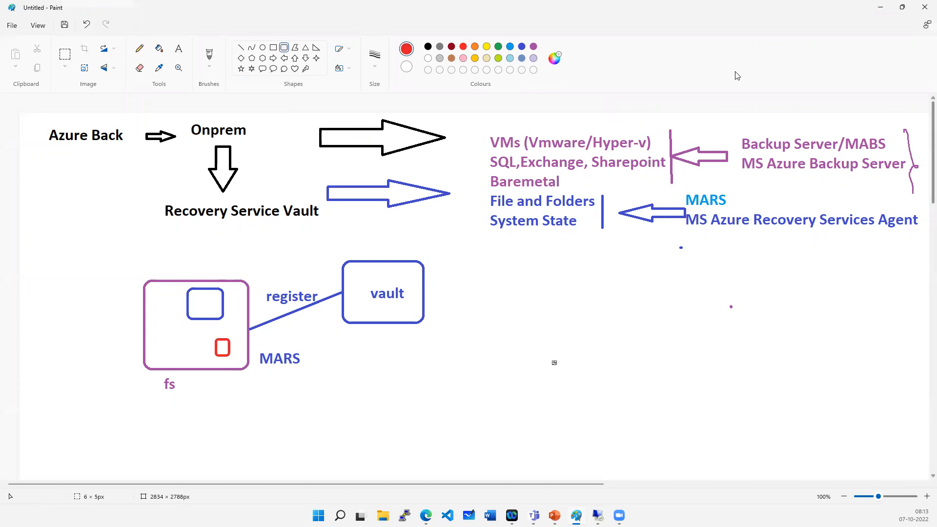
pyautogui.click(140, 48)
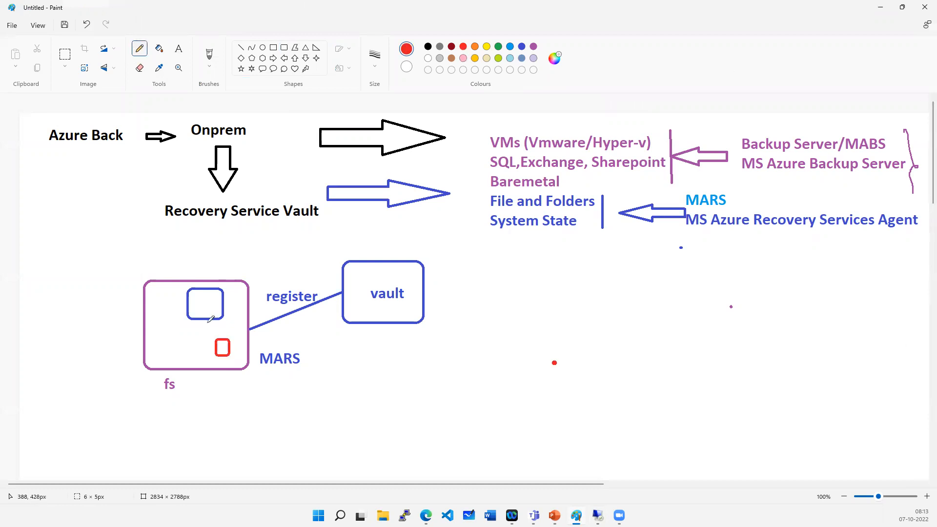
pyautogui.moveTo(169, 337)
pyautogui.mouseDown()
pyautogui.moveTo(234, 348)
pyautogui.moveTo(363, 271)
pyautogui.moveTo(233, 351)
pyautogui.moveTo(202, 382)
pyautogui.moveTo(233, 383)
pyautogui.mouseUp()
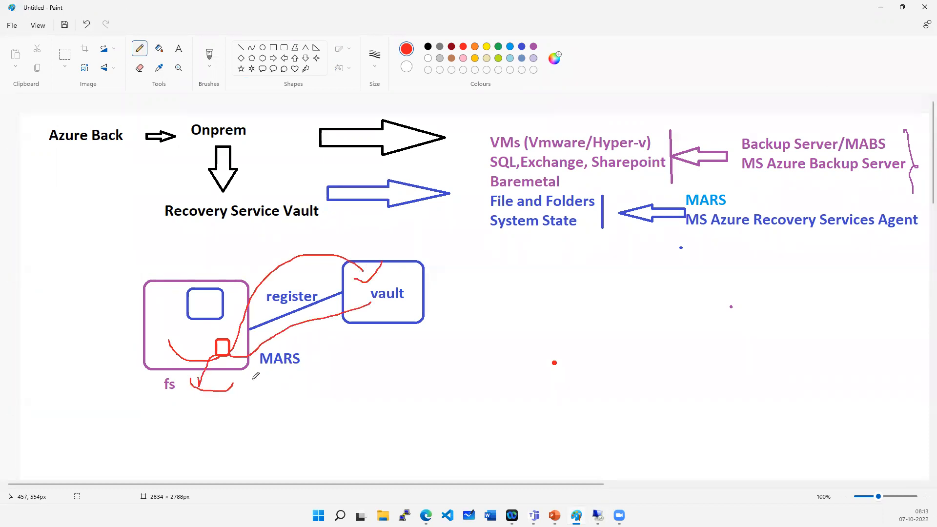
# - Return to the VM and accept the default installation and cache folders in the agent setup wizard
pyautogui.hotkey('alt', 'Tab')
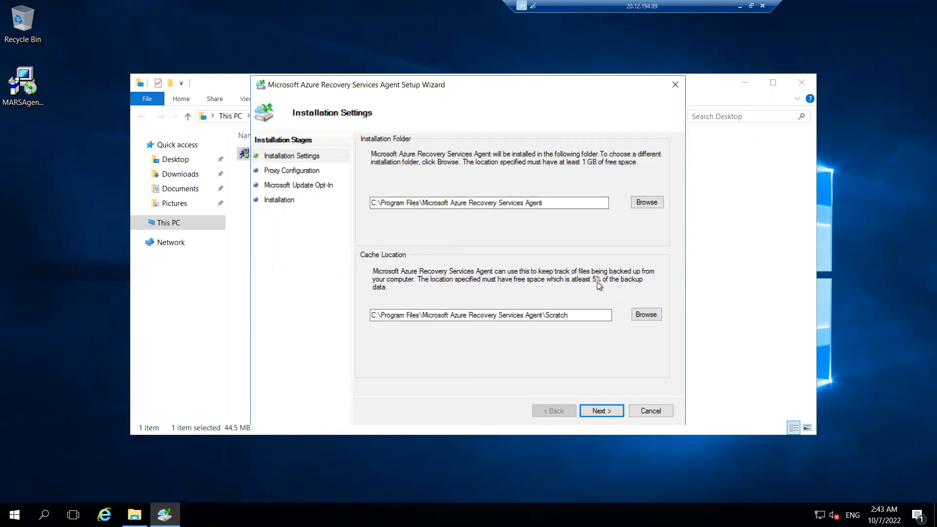
pyautogui.click(611, 412)
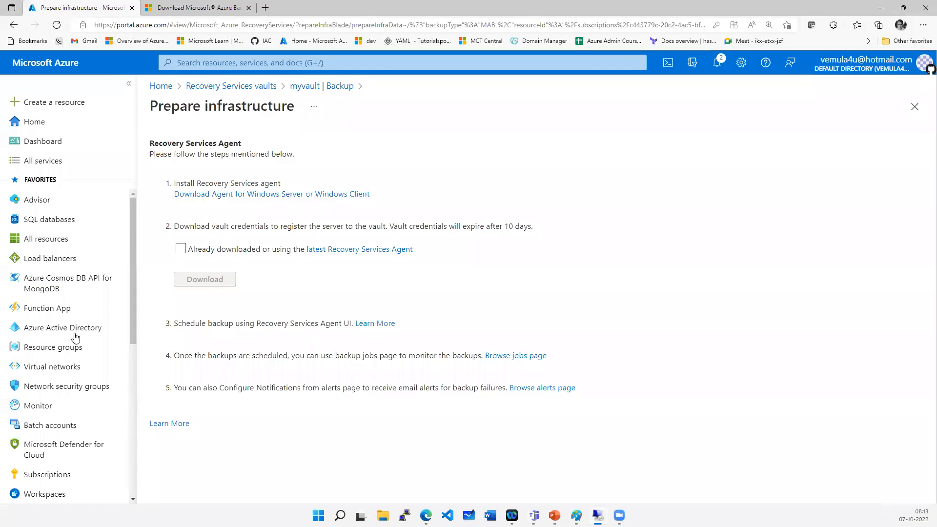
pyautogui.click(740, 6)
pyautogui.click(576, 515)
pyautogui.moveTo(231, 311)
pyautogui.mouseDown()
pyautogui.moveTo(269, 264)
pyautogui.moveTo(304, 267)
pyautogui.mouseUp()
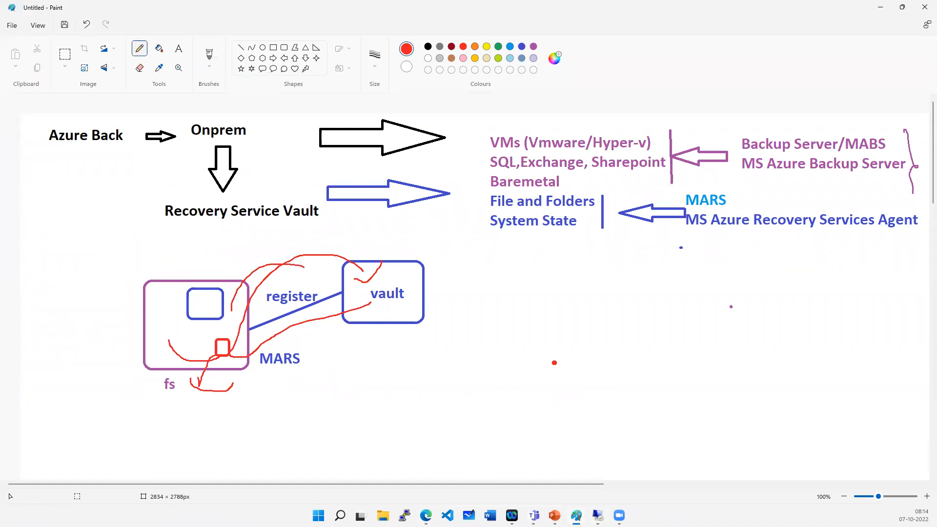
pyautogui.moveTo(598, 515)
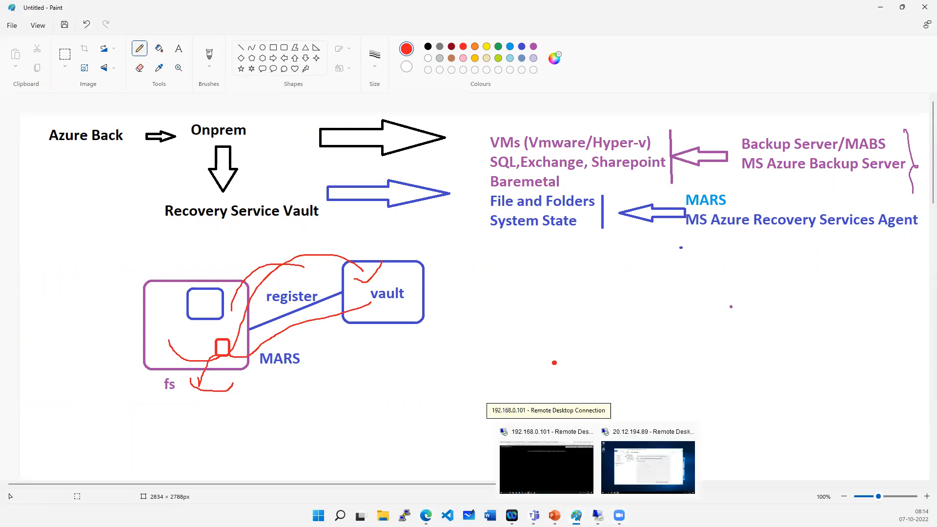
# - Keep the default proxy settings and opt out of Microsoft Update in the agent setup wizard
pyautogui.click(632, 485)
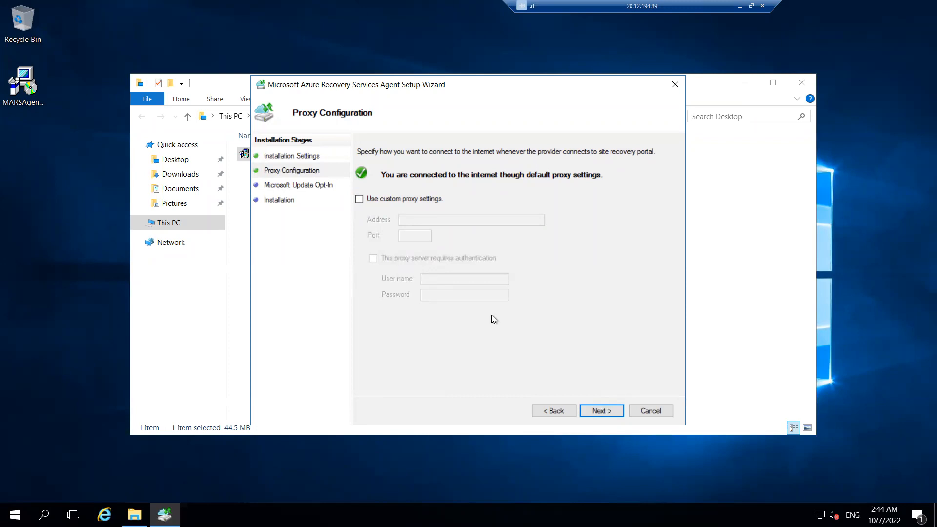
pyautogui.click(602, 412)
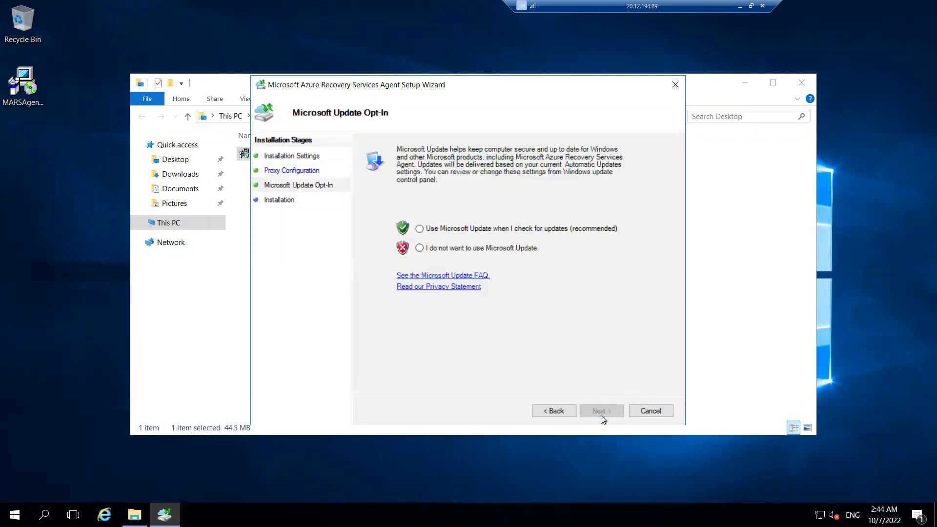
pyautogui.click(464, 250)
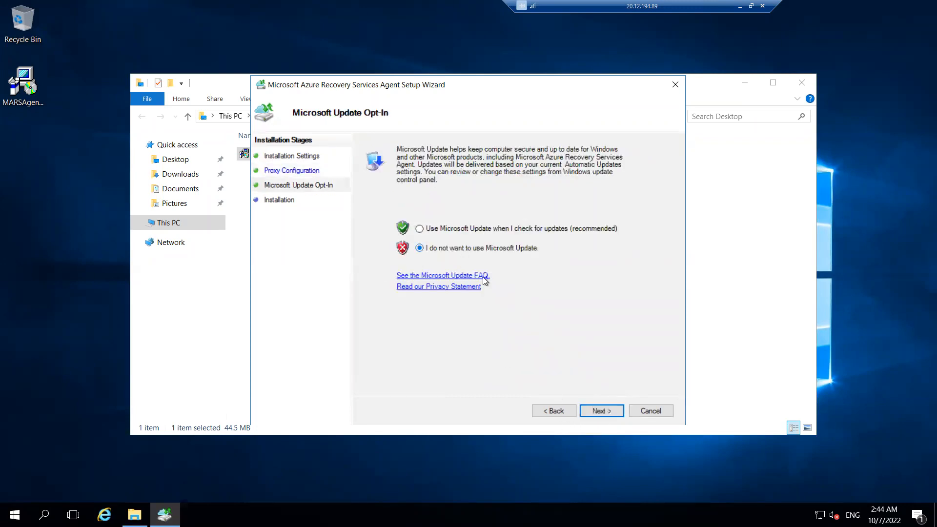
pyautogui.click(592, 413)
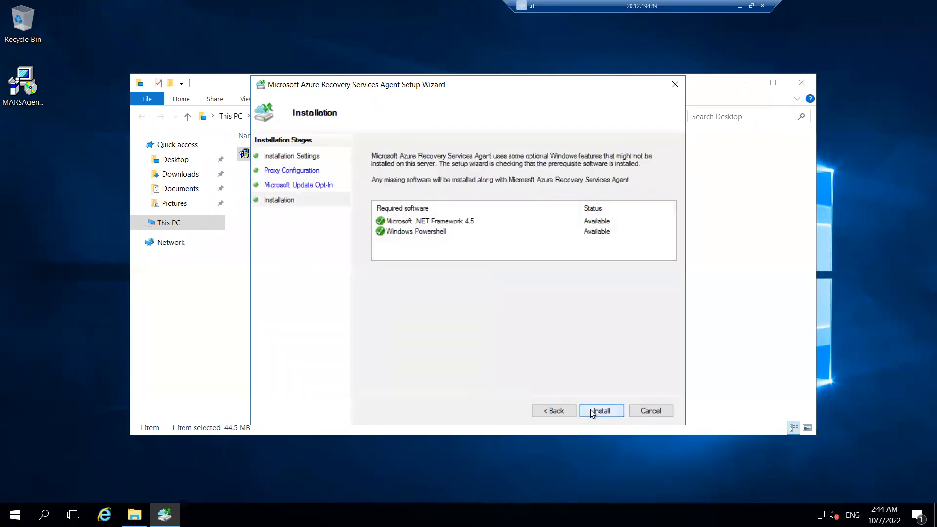
# - Install the Recovery Services Agent with its prerequisites, close the file browser, and proceed to server registration
pyautogui.click(395, 222)
pyautogui.click(399, 232)
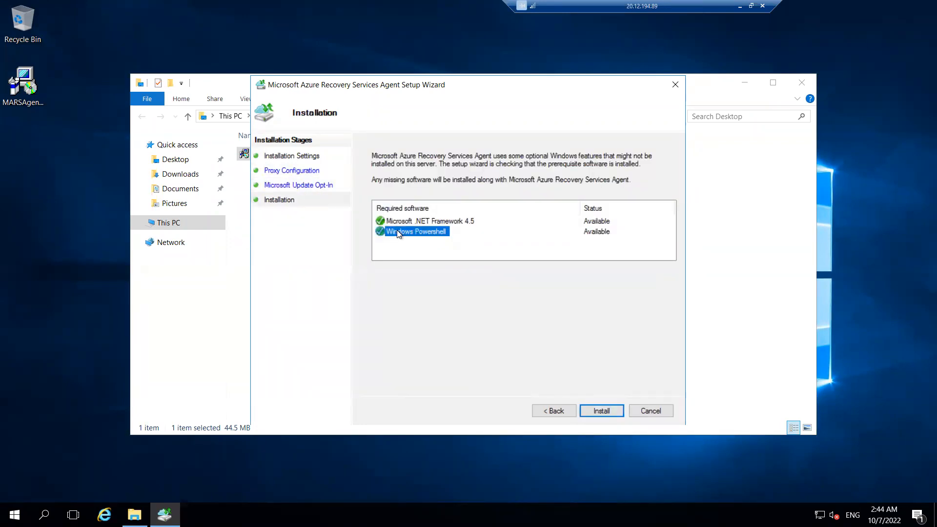
pyautogui.click(617, 411)
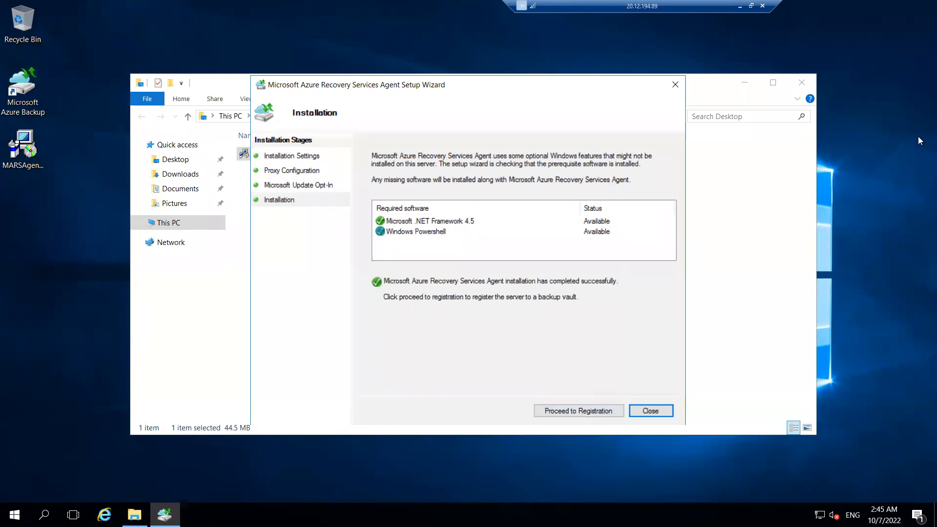
pyautogui.click(802, 83)
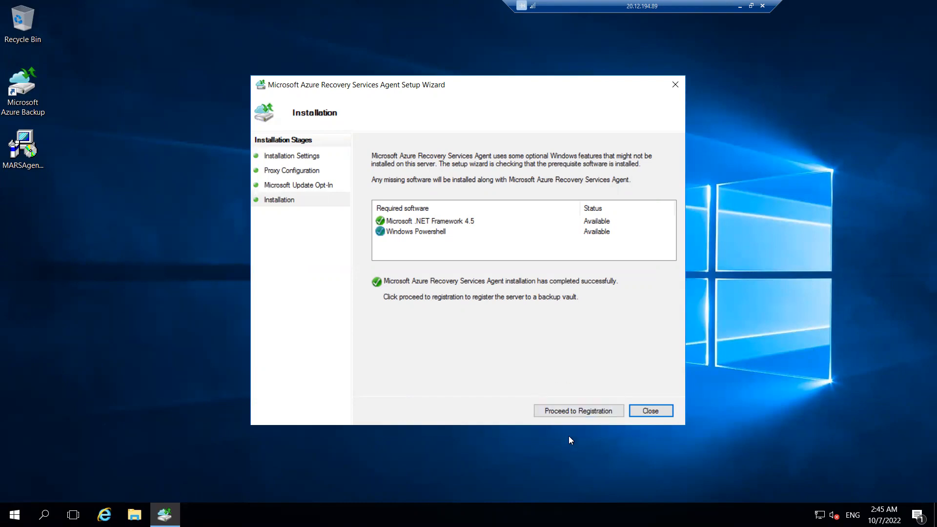
pyautogui.click(581, 411)
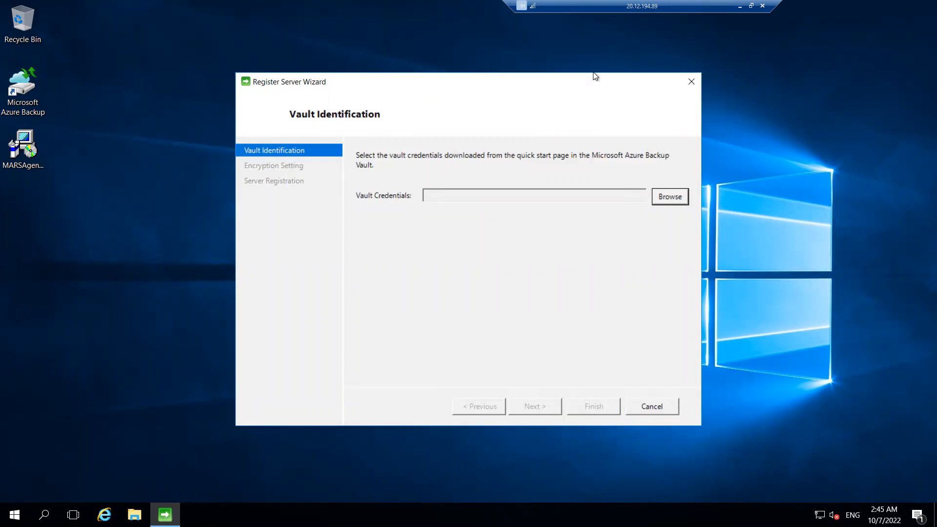
# - Switch to the Azure portal's Prepare infrastructure page, tick the already-downloaded option and download the vault credentials
pyautogui.click(739, 6)
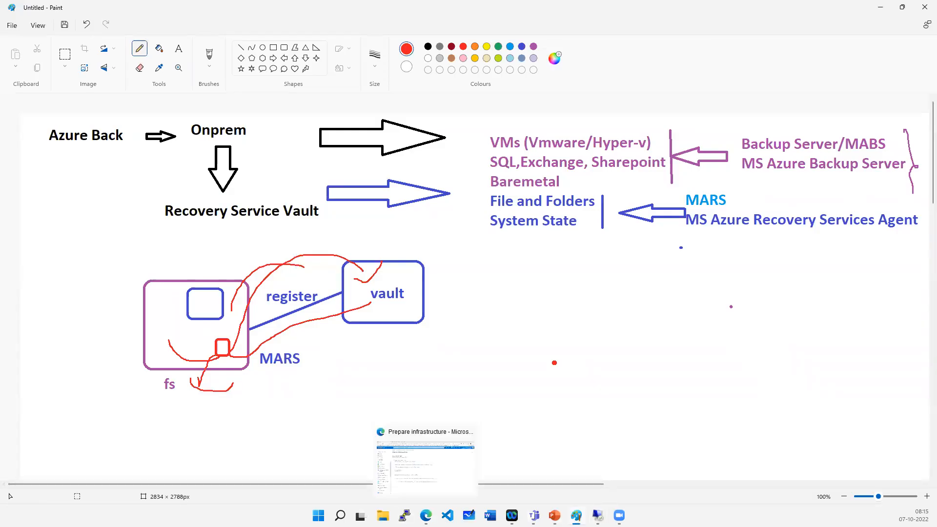
pyautogui.click(426, 515)
pyautogui.moveTo(189, 224); pyautogui.dragTo(279, 225)
pyautogui.moveTo(194, 183); pyautogui.dragTo(272, 180)
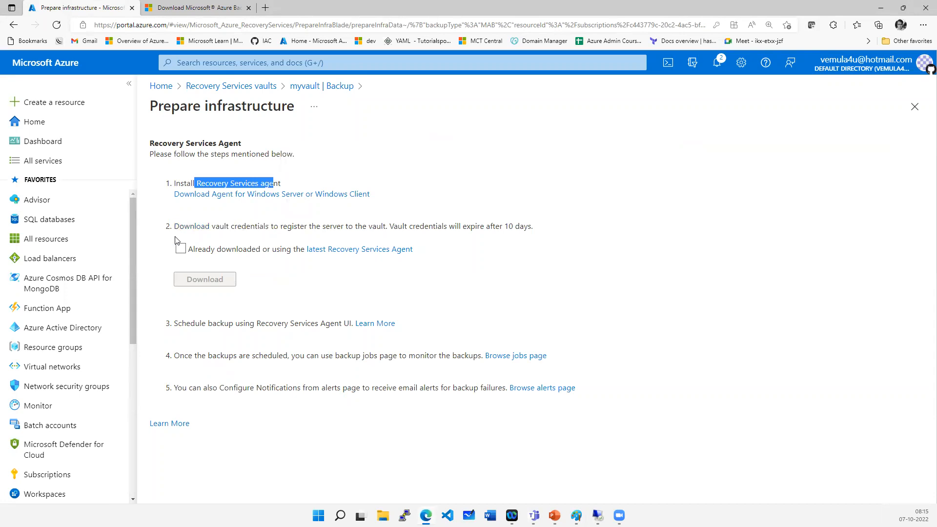
pyautogui.moveTo(179, 226); pyautogui.dragTo(511, 225)
pyautogui.click(526, 297)
pyautogui.click(180, 249)
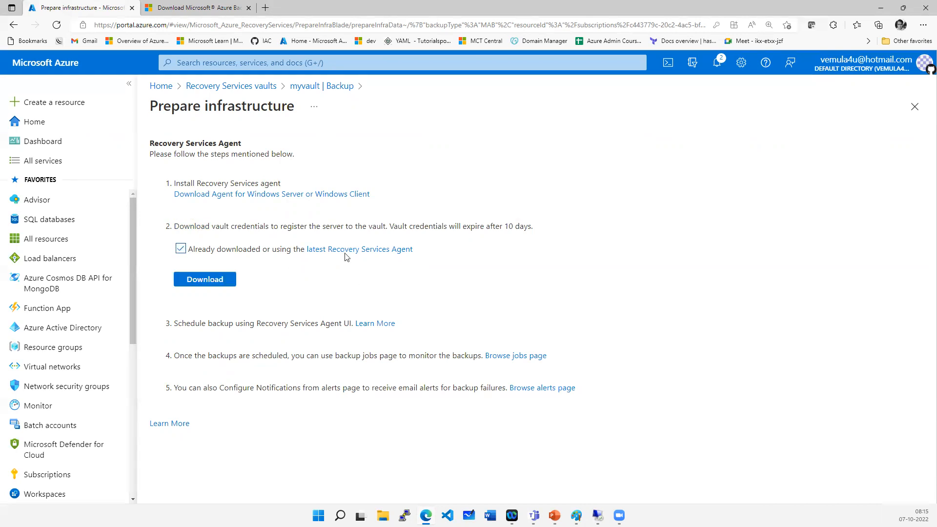
pyautogui.click(208, 286)
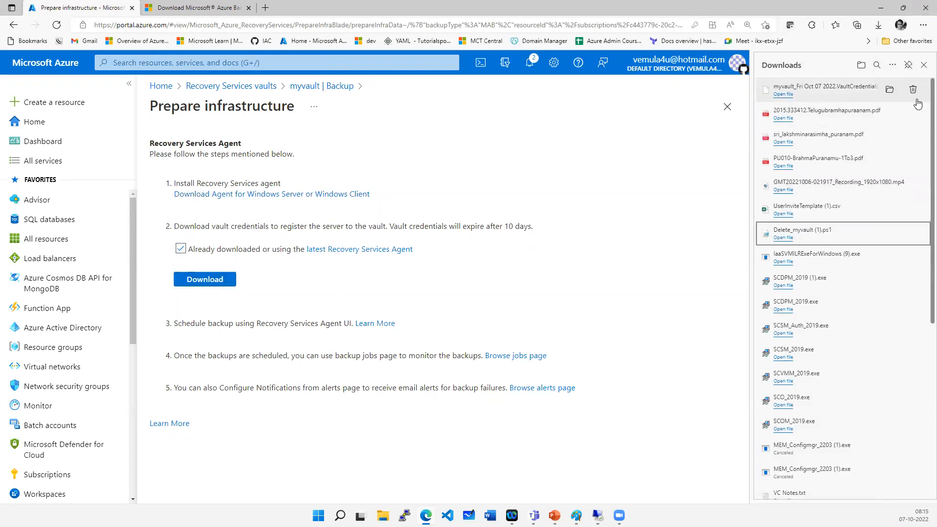
# - Open the folder of the downloaded myvault credentials file and copy the file
pyautogui.click(890, 93)
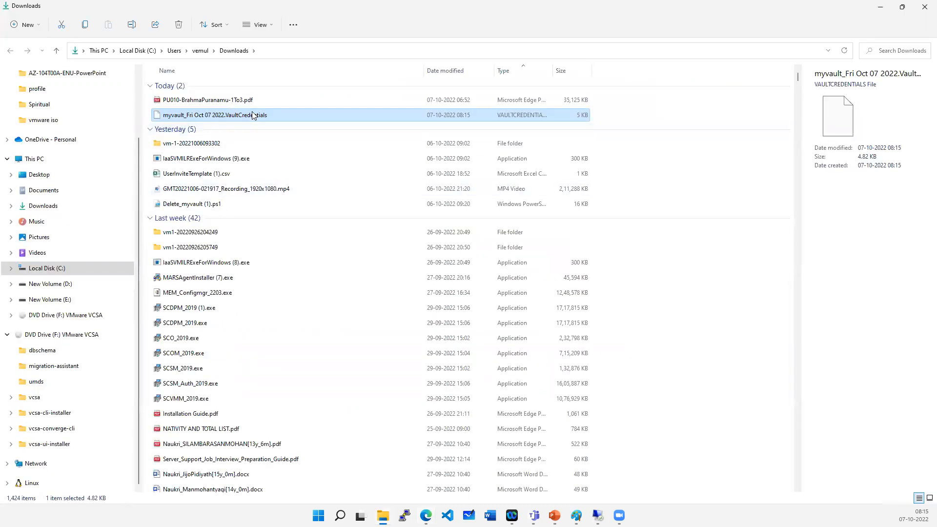
pyautogui.rightClick(254, 115)
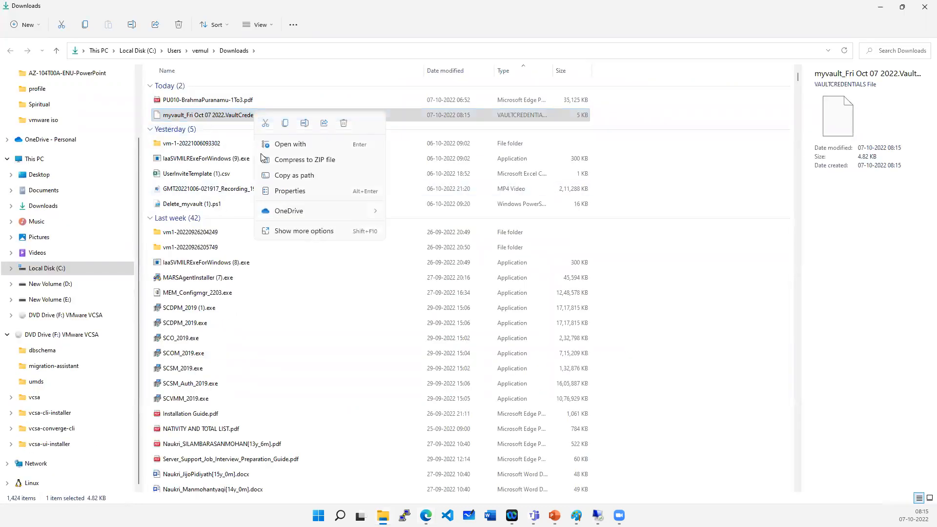
pyautogui.click(286, 124)
# - Return to the VM and paste the vault credentials file onto its desktop
pyautogui.click(618, 515)
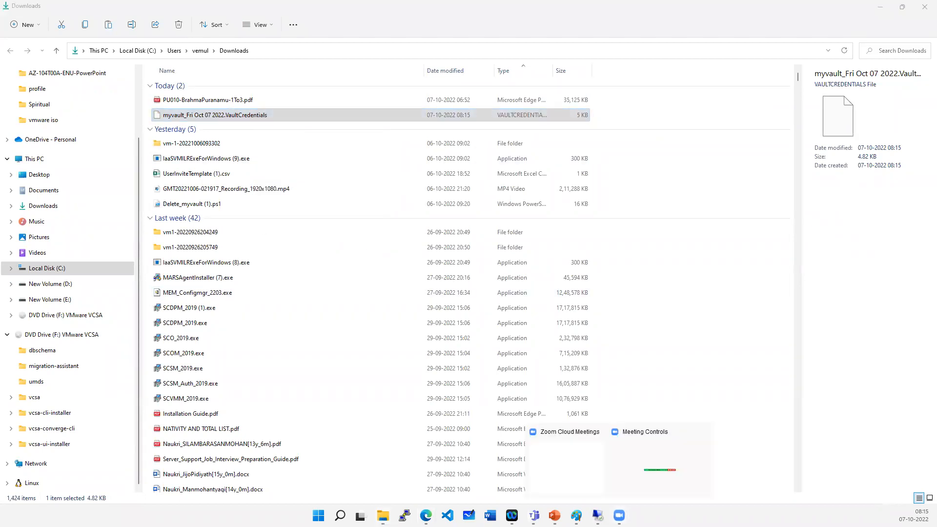
pyautogui.moveTo(598, 515)
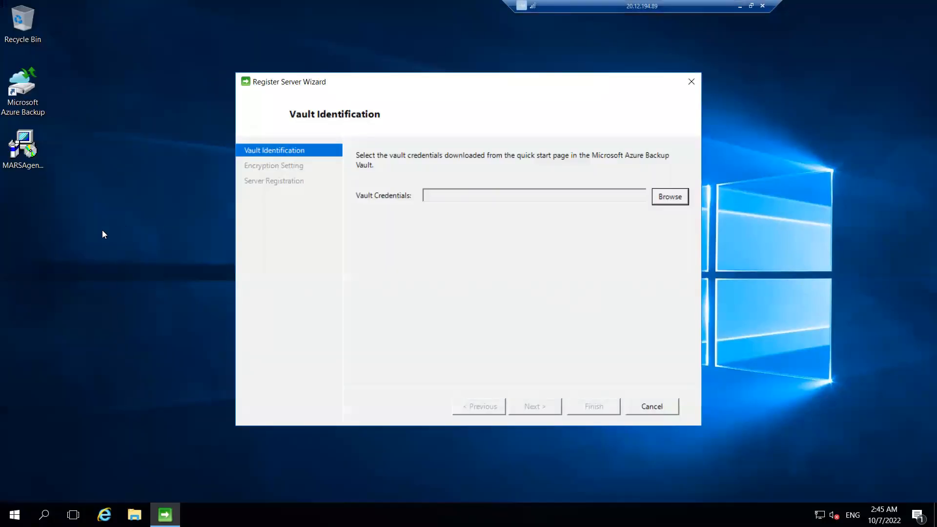
pyautogui.rightClick(102, 230)
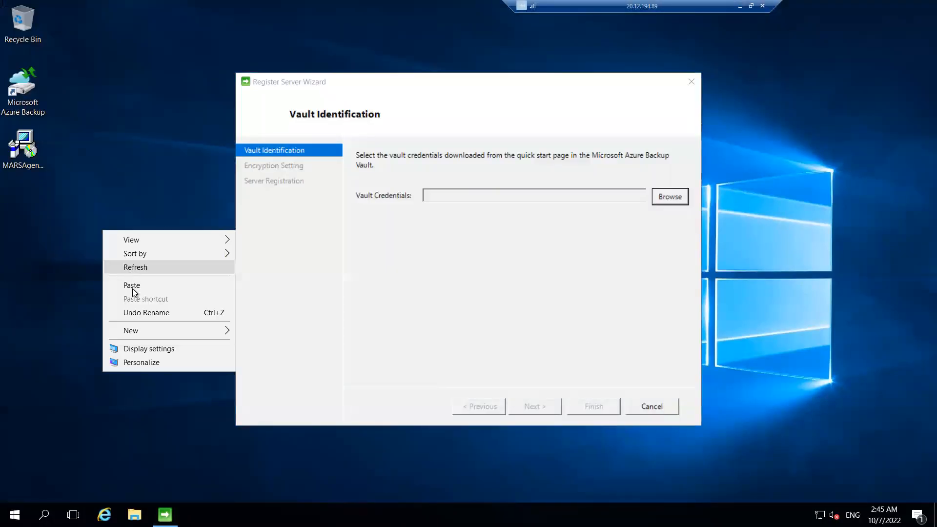
pyautogui.click(132, 289)
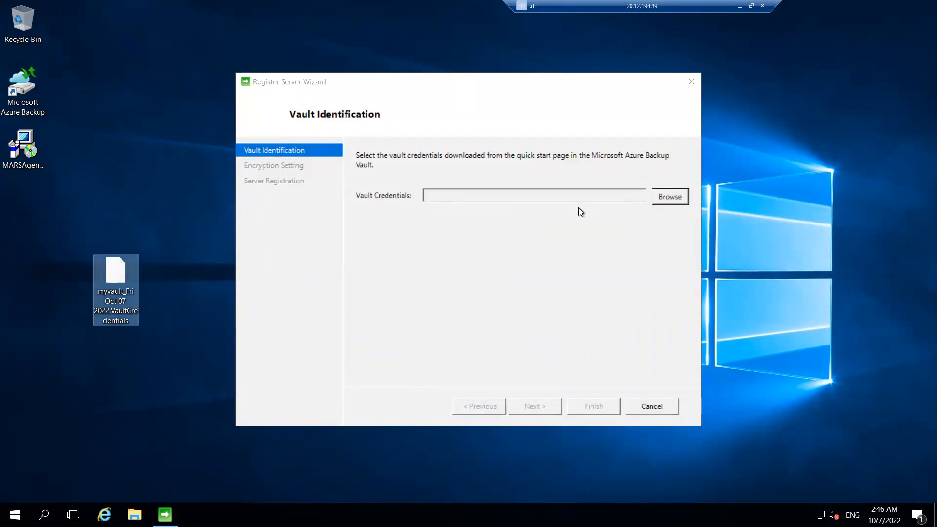
# - Select the myvault credentials file from the desktop as the vault credentials and continue the registration
pyautogui.click(667, 197)
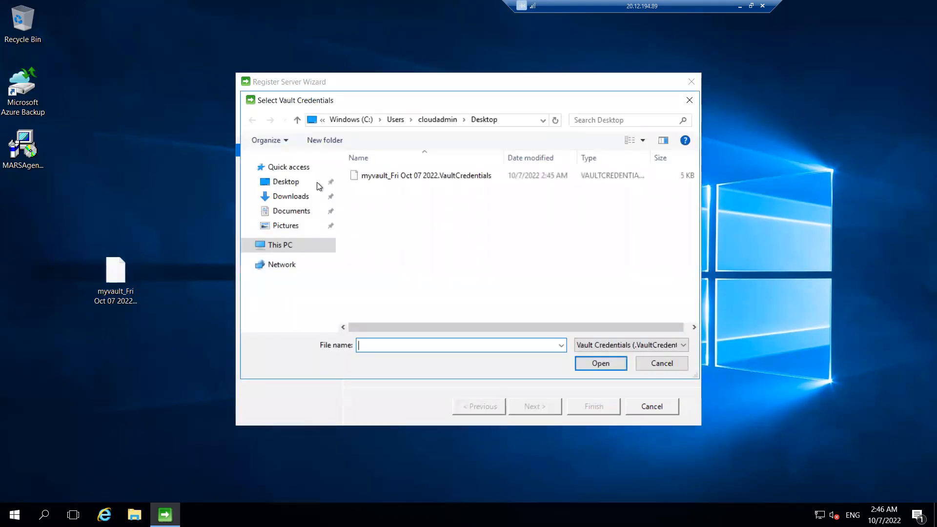
pyautogui.doubleClick(371, 175)
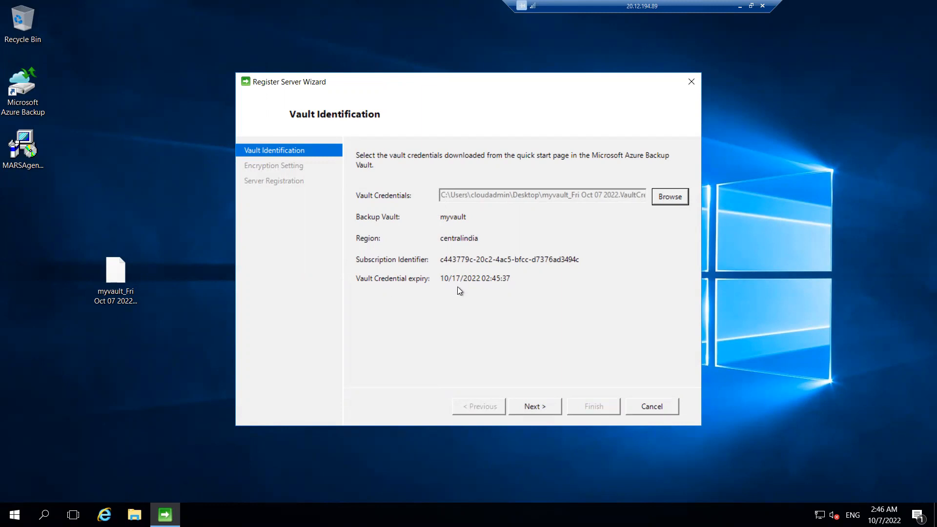
pyautogui.click(122, 305)
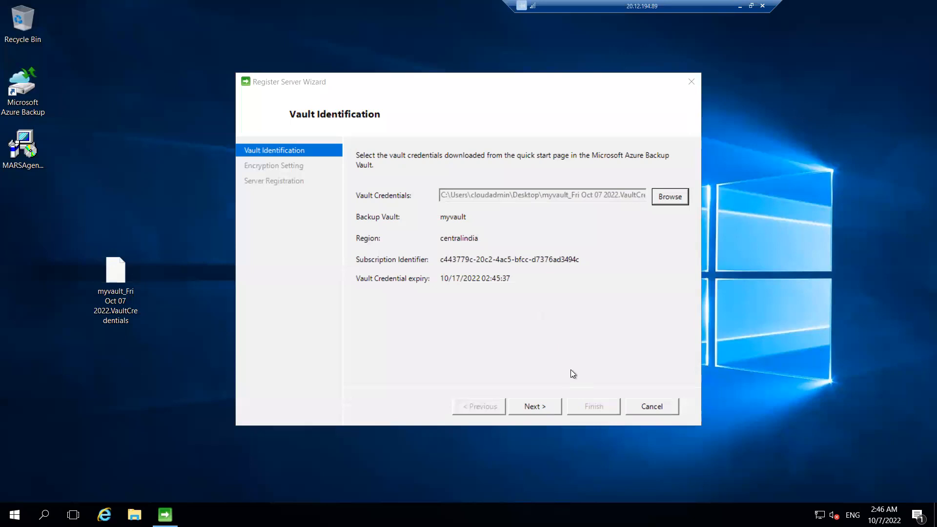
pyautogui.click(534, 407)
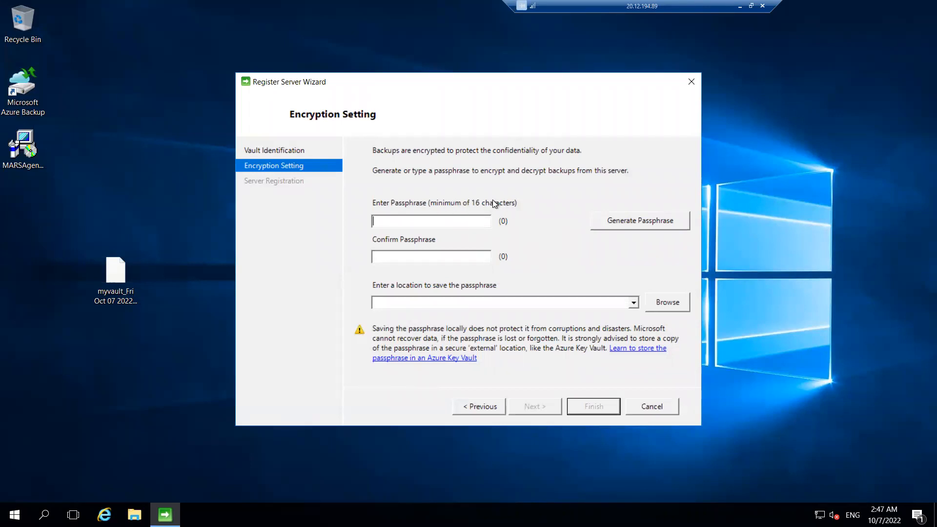
# - Generate an encryption passphrase and choose Windows (C:) as the location to save it
pyautogui.click(639, 225)
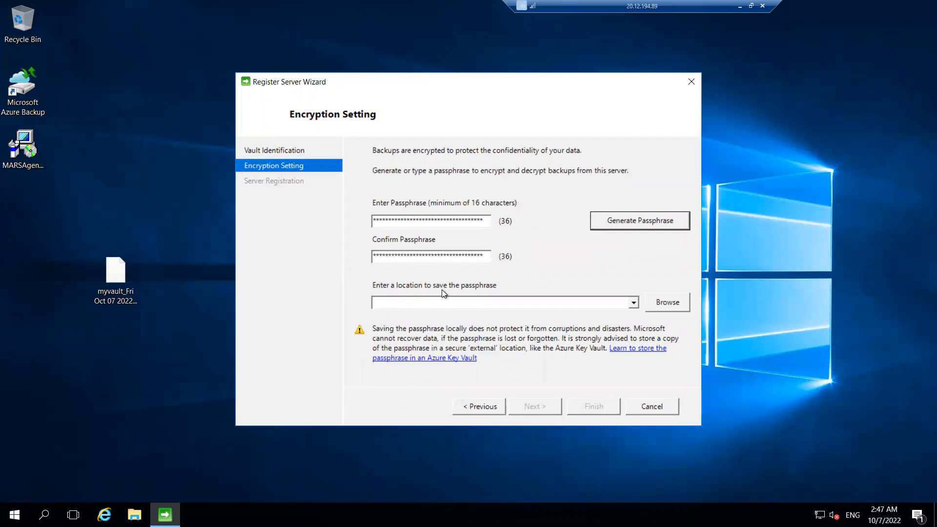
pyautogui.click(655, 307)
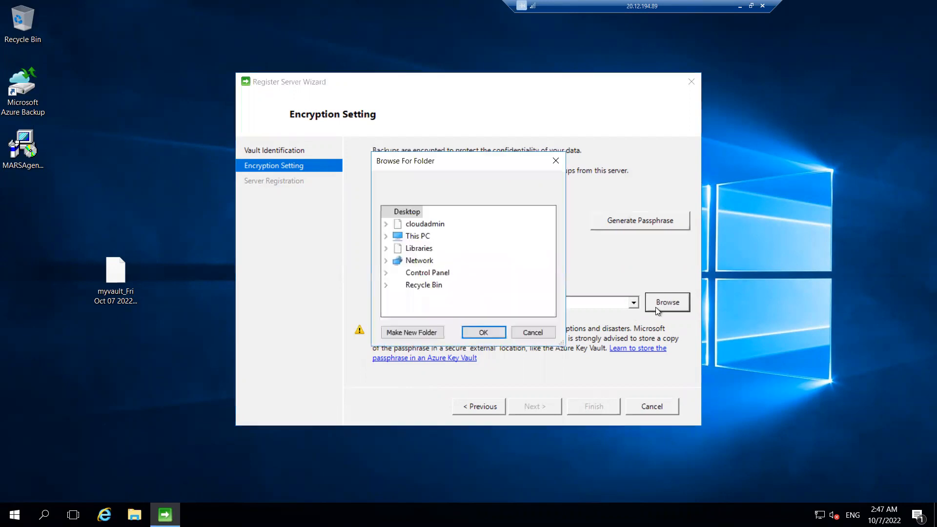
pyautogui.doubleClick(412, 238)
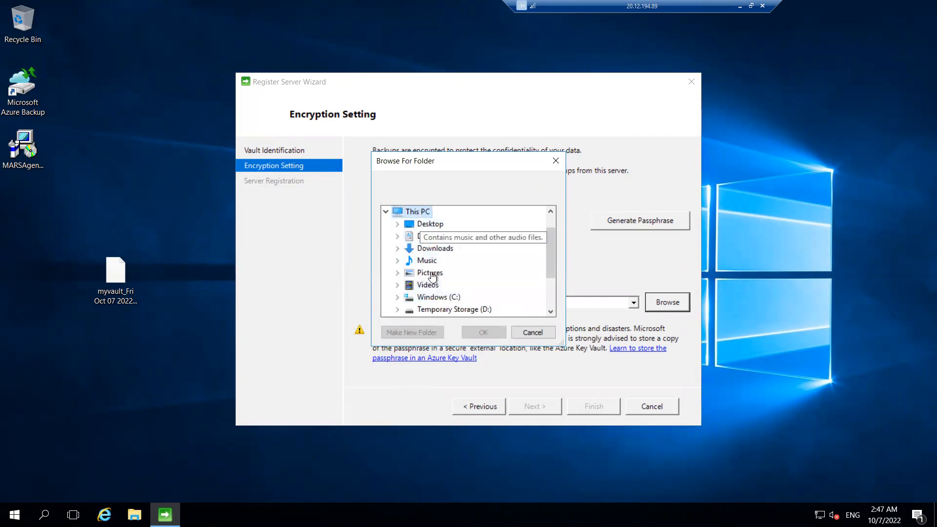
pyautogui.doubleClick(434, 297)
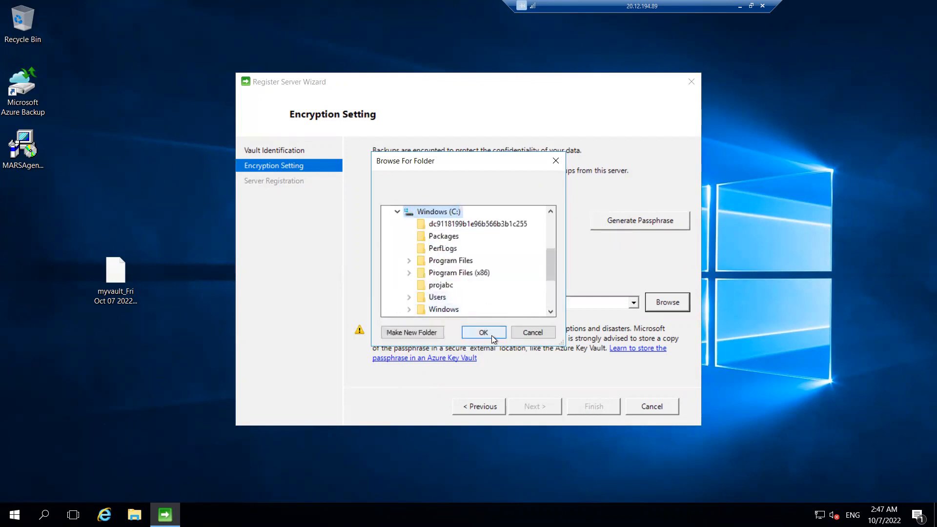
pyautogui.click(492, 336)
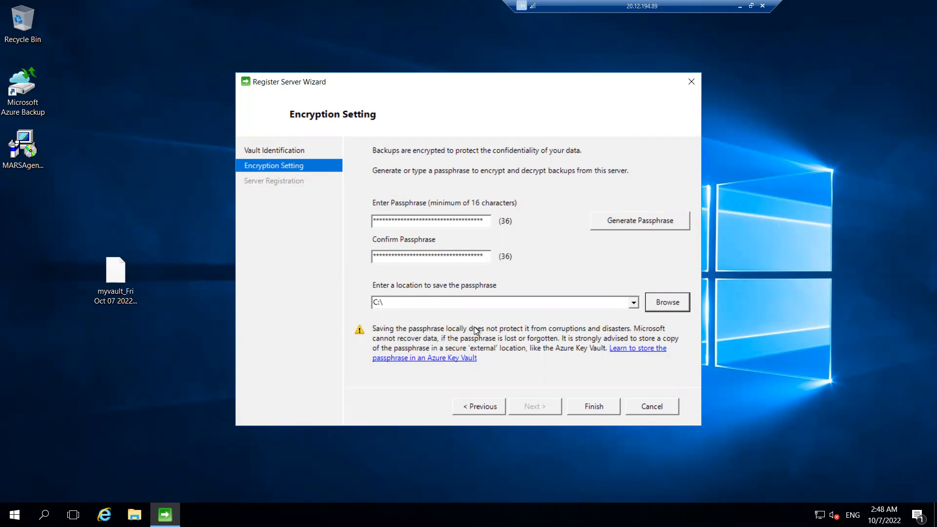
# - Finish the encryption setting and confirm storing the passphrase on this machine
pyautogui.click(602, 405)
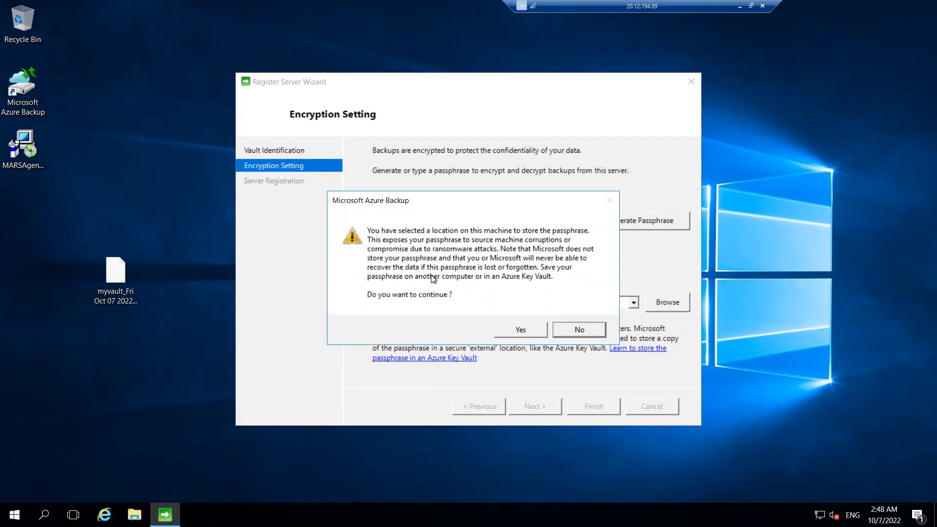
pyautogui.moveTo(466, 200); pyautogui.dragTo(316, 203)
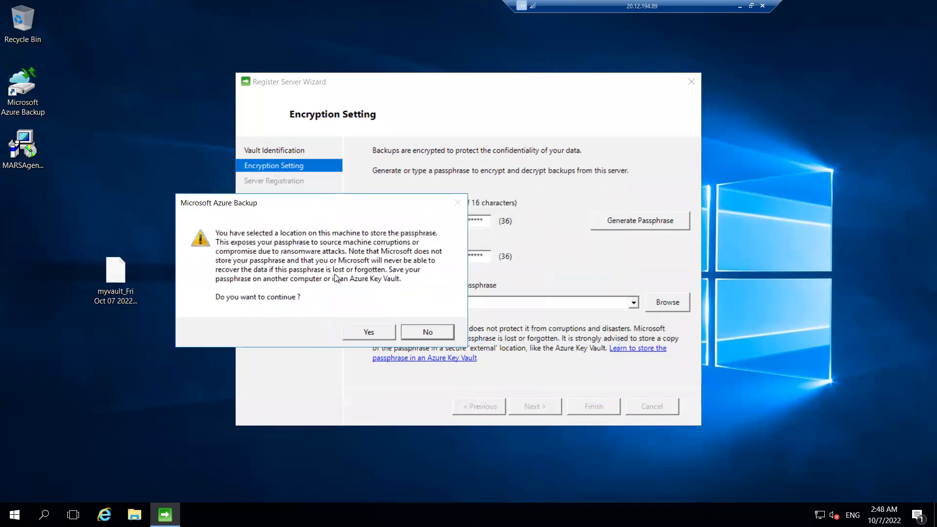
pyautogui.moveTo(490, 191); pyautogui.dragTo(535, 193)
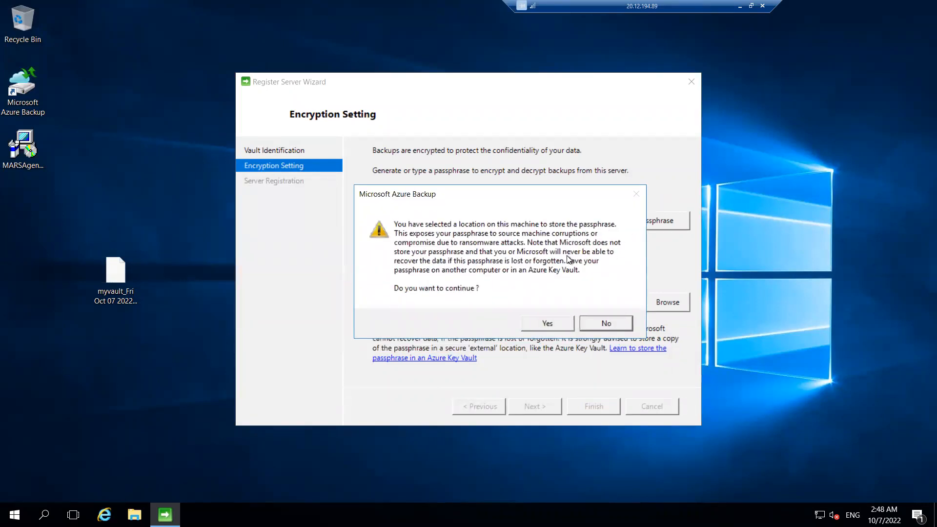
pyautogui.click(563, 326)
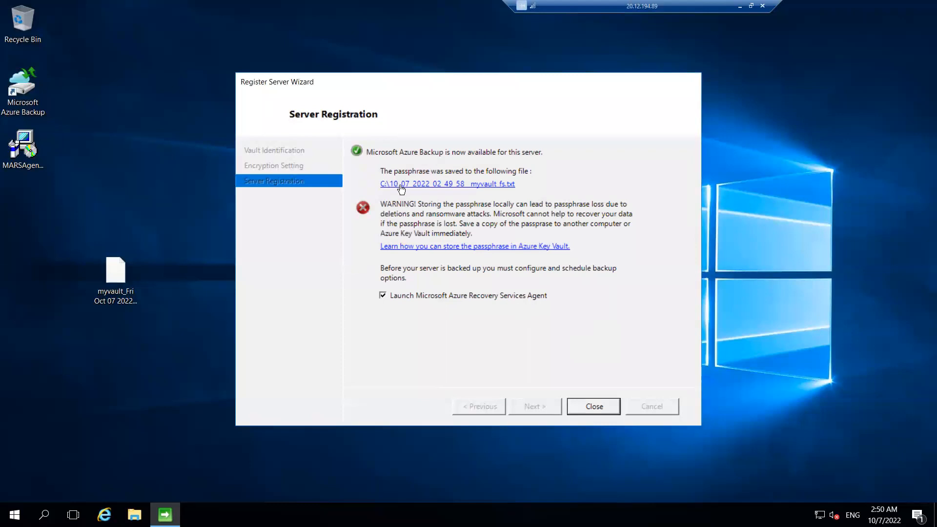
# - Open the saved myvault passphrase text file from drive C: in File Explorer
pyautogui.click(134, 515)
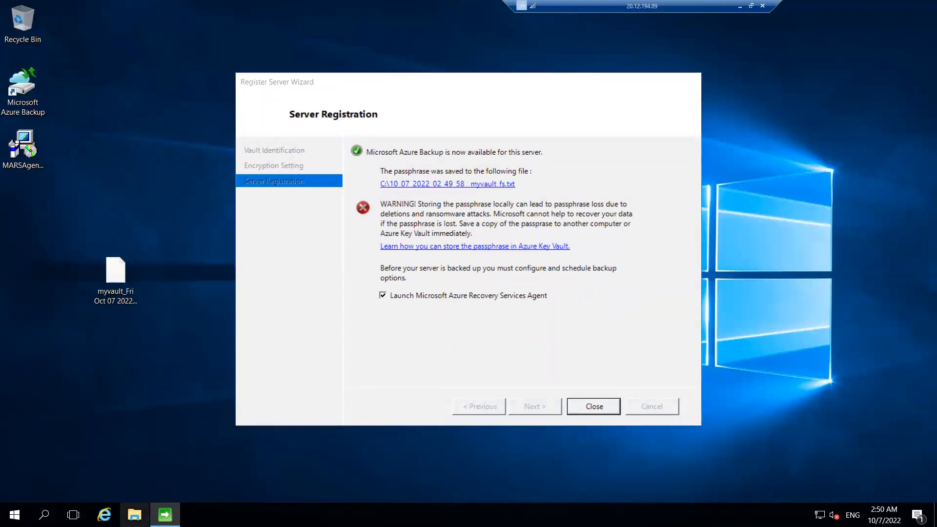
pyautogui.click(169, 224)
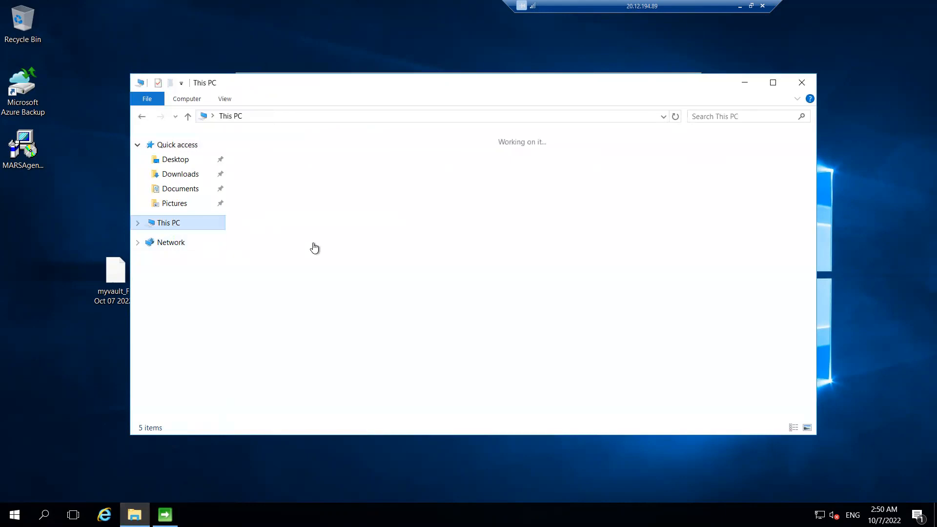
pyautogui.doubleClick(303, 248)
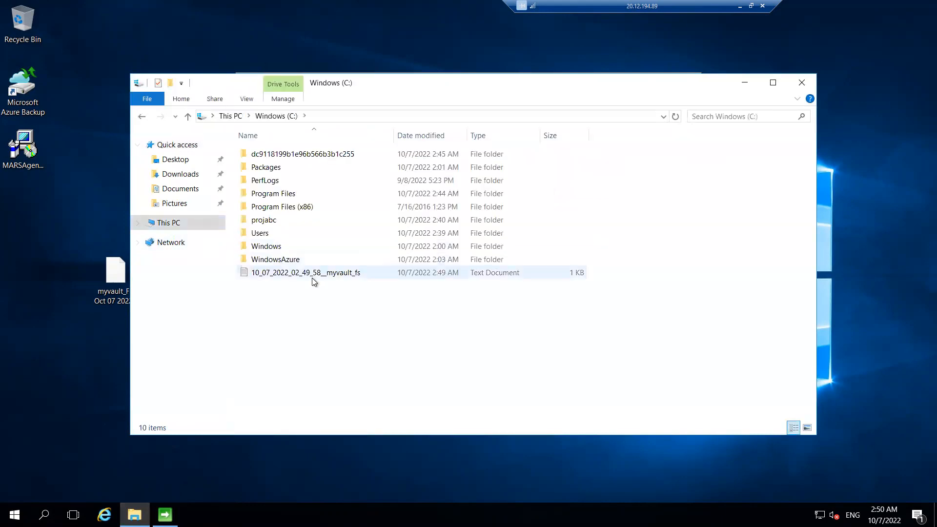
pyautogui.click(312, 277)
pyautogui.doubleClick(314, 276)
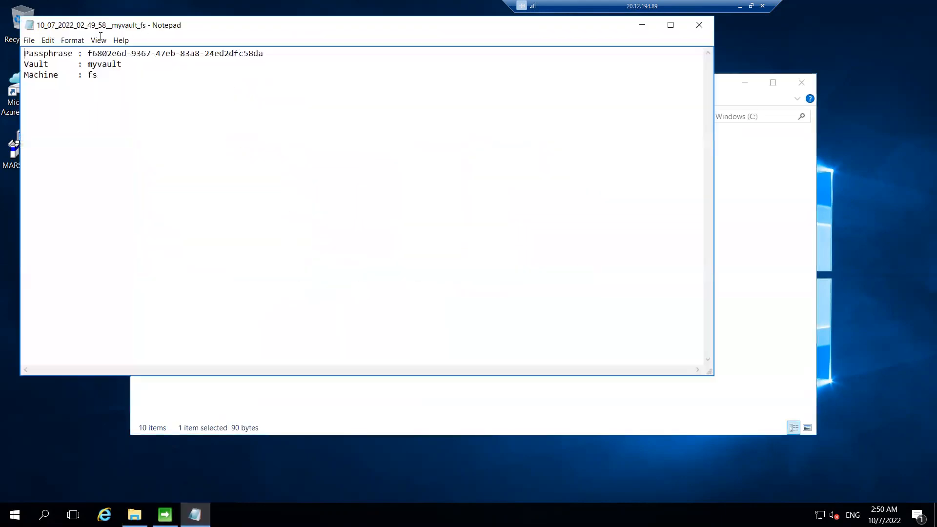
# - Examine the passphrase line in the text file, then close Notepad
pyautogui.moveTo(86, 54); pyautogui.dragTo(122, 64)
pyautogui.moveTo(278, 55); pyautogui.dragTo(278, 51)
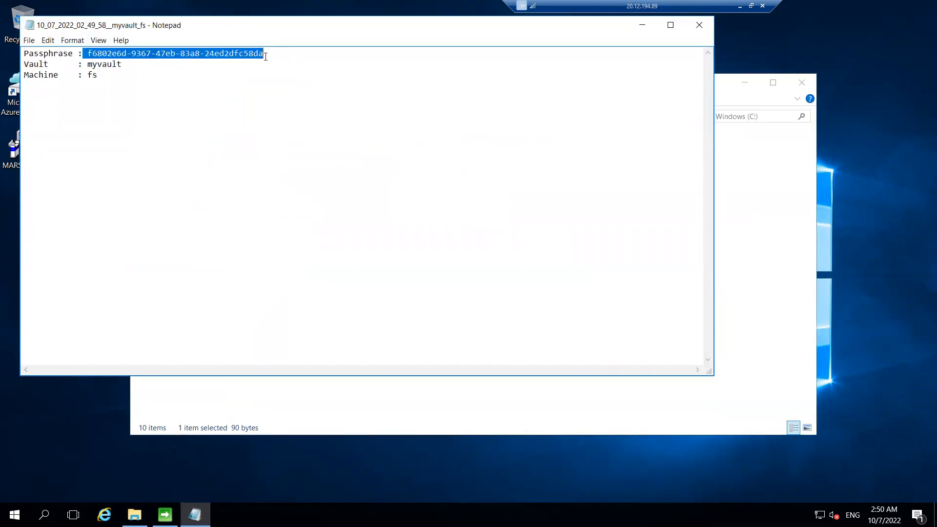
pyautogui.click(273, 57)
pyautogui.moveTo(118, 47); pyautogui.dragTo(88, 52)
pyautogui.click(699, 25)
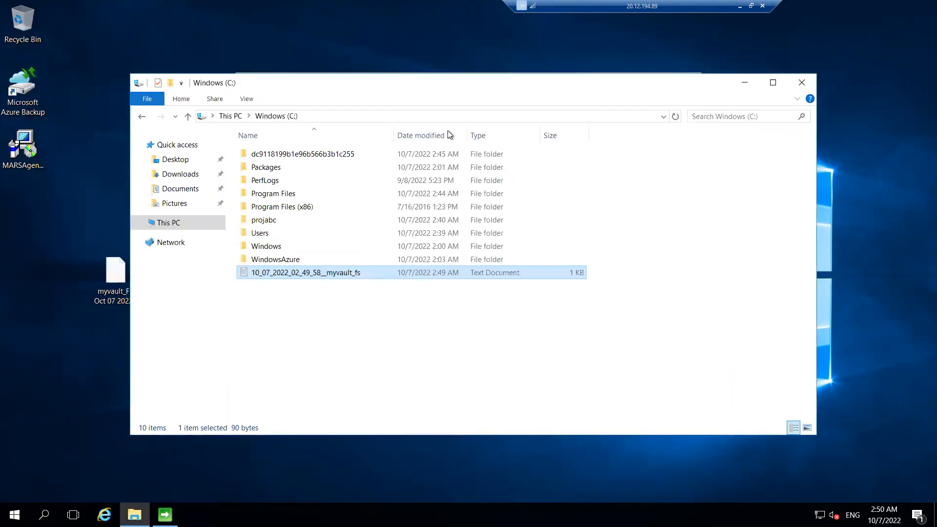
# - Close File Explorer and close the registration wizard with the agent launch option kept on
pyautogui.click(802, 83)
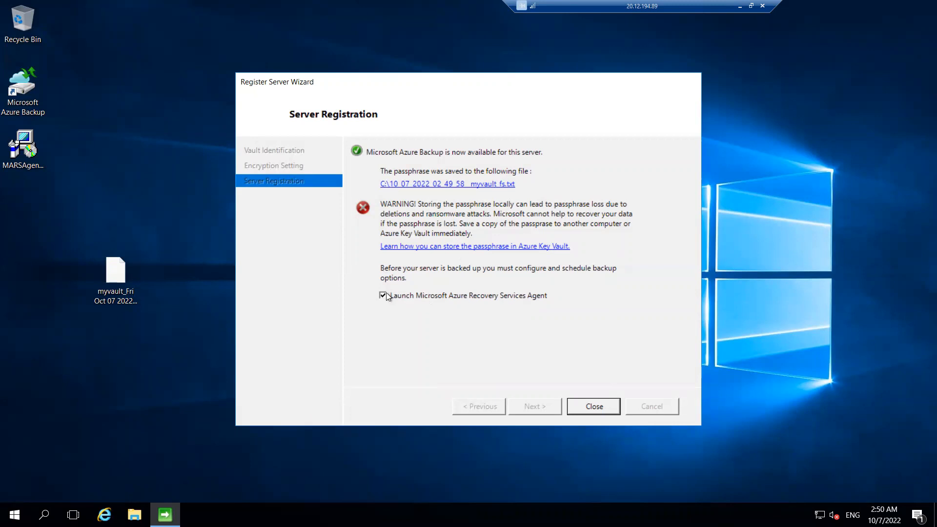
pyautogui.click(606, 409)
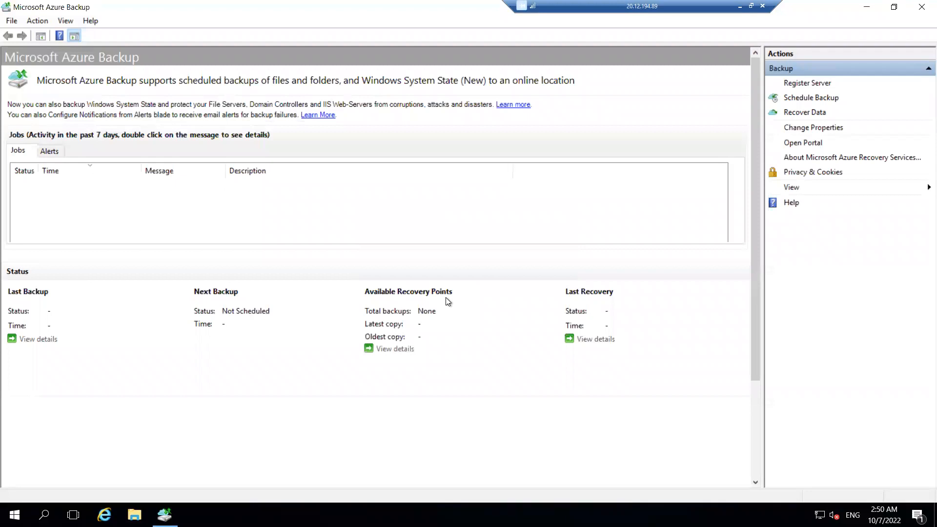
pyautogui.click(921, 6)
pyautogui.moveTo(23, 102); pyautogui.dragTo(195, 101)
pyautogui.doubleClick(197, 103)
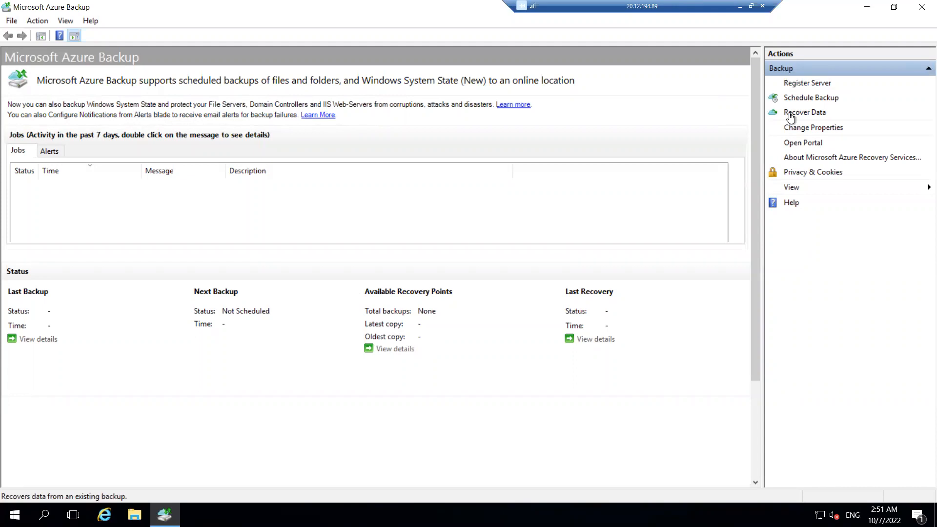
# - Start the Schedule Backup wizard and add the C:\projabc folder as the item to back up
pyautogui.click(798, 99)
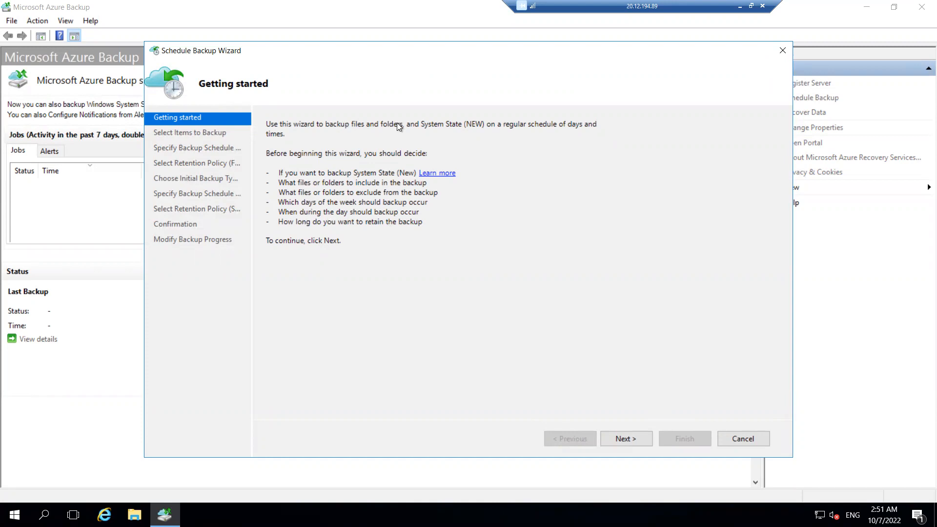
pyautogui.click(622, 439)
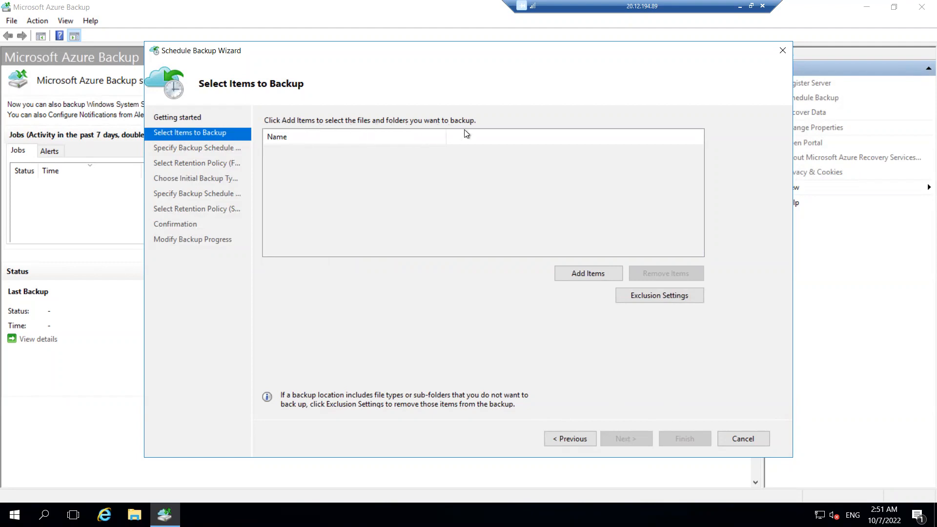
pyautogui.click(598, 274)
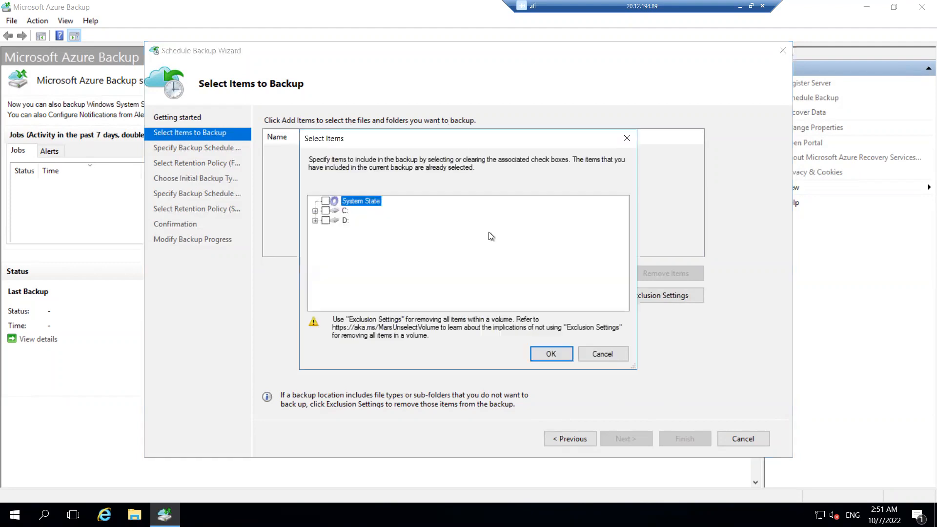
pyautogui.click(316, 211)
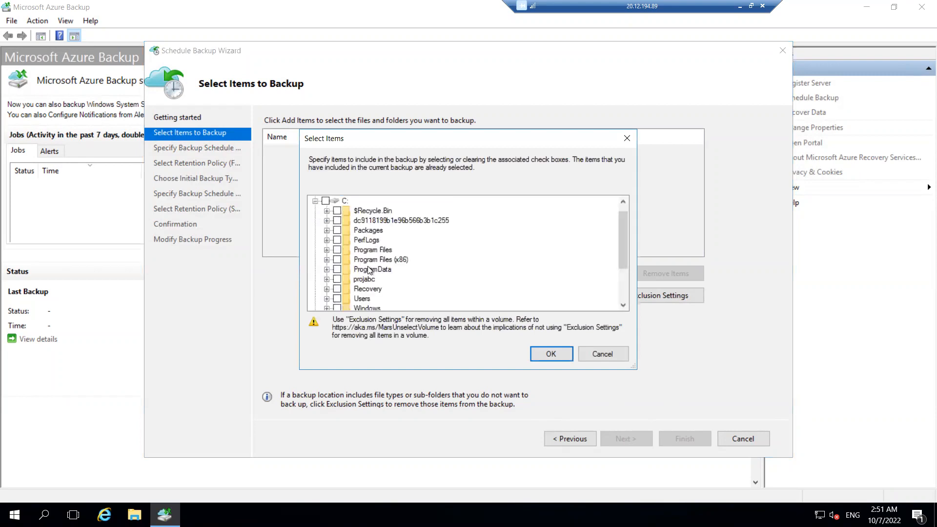
pyautogui.click(337, 279)
pyautogui.click(563, 353)
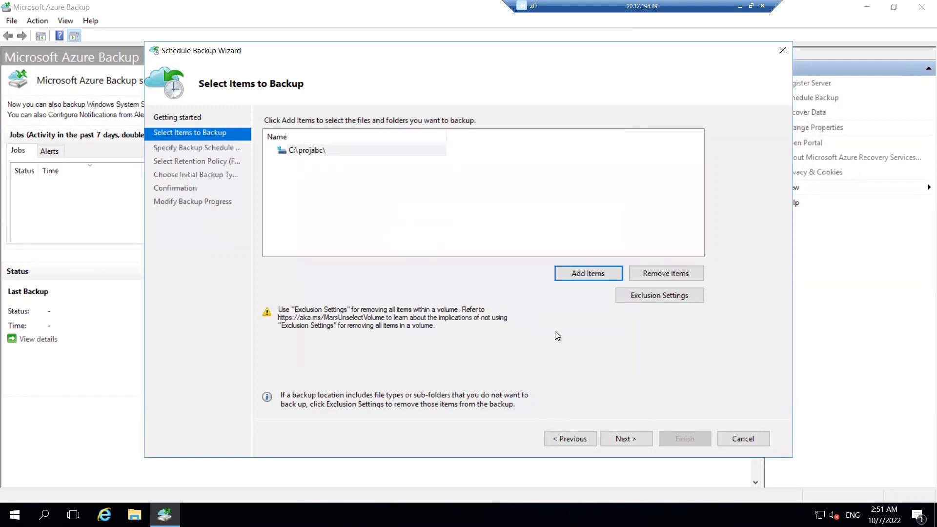
# - Check the exclusion settings without adding any, then keep a daily backup schedule at 1:00 AM
pyautogui.click(654, 297)
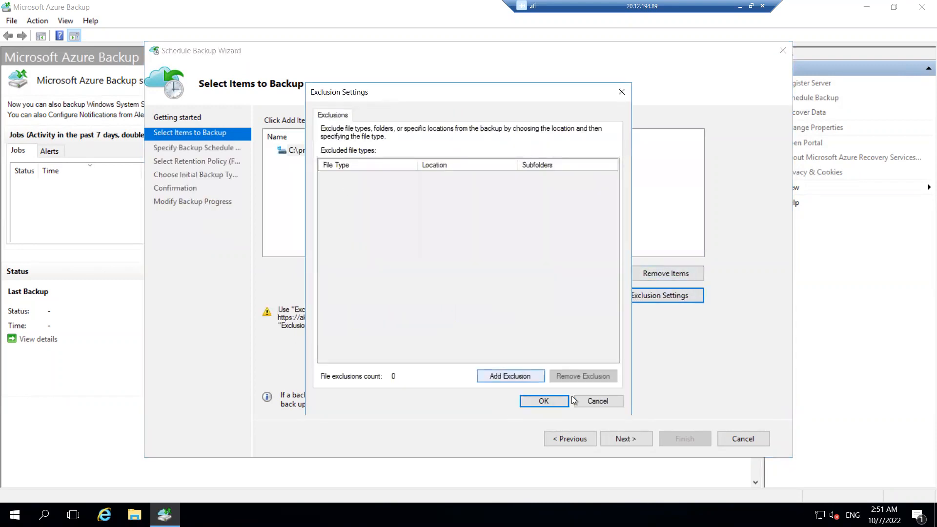
pyautogui.click(591, 405)
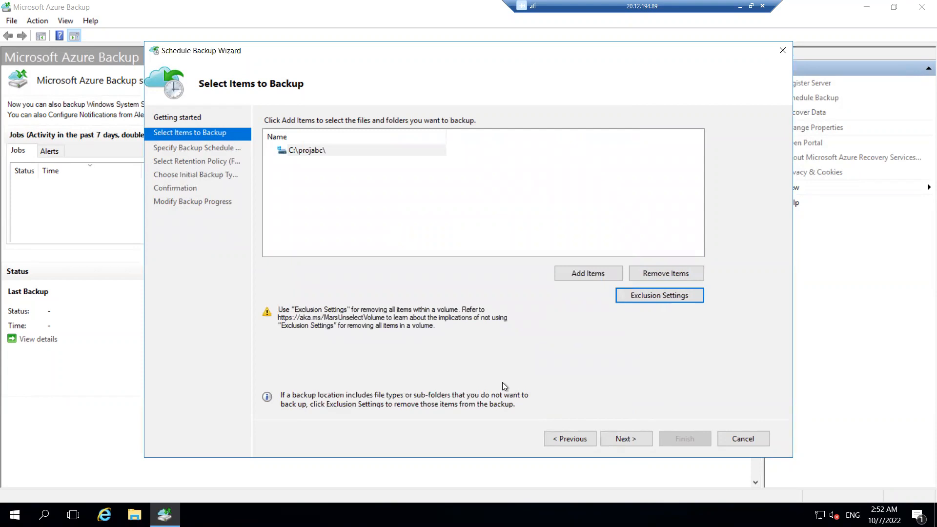
pyautogui.click(619, 440)
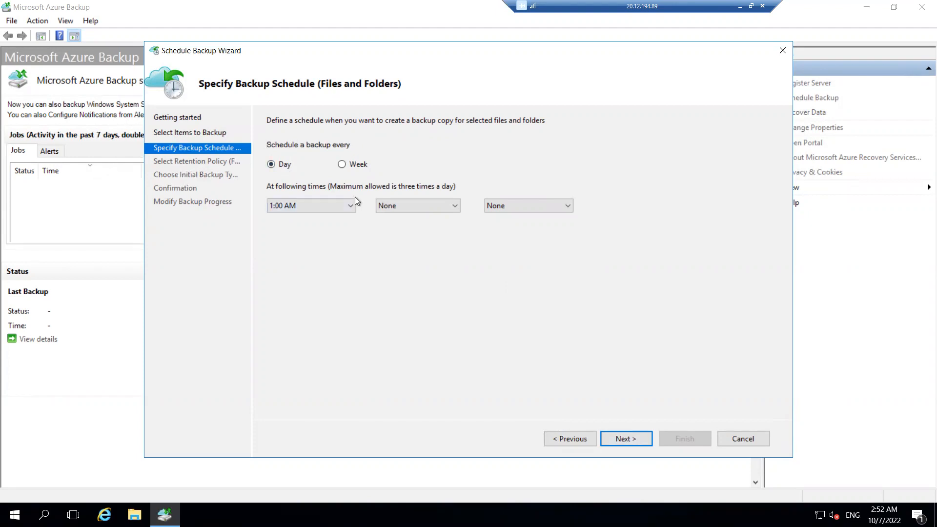
pyautogui.click(330, 207)
pyautogui.click(426, 203)
pyautogui.click(426, 204)
pyautogui.click(505, 201)
pyautogui.click(624, 439)
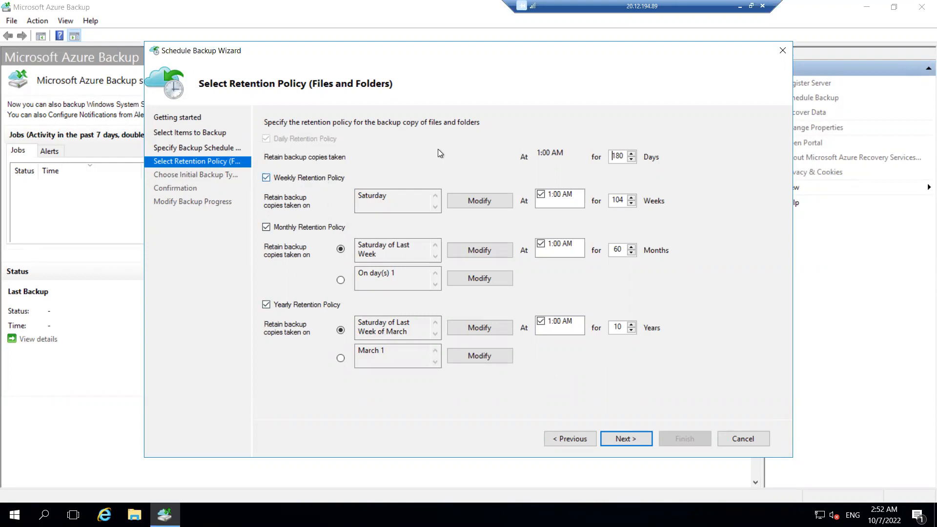
# - Keep the retention policy with 180 days daily retention and transfer the initial backup over the network
pyautogui.moveTo(616, 156); pyautogui.dragTo(633, 151)
pyautogui.click(625, 439)
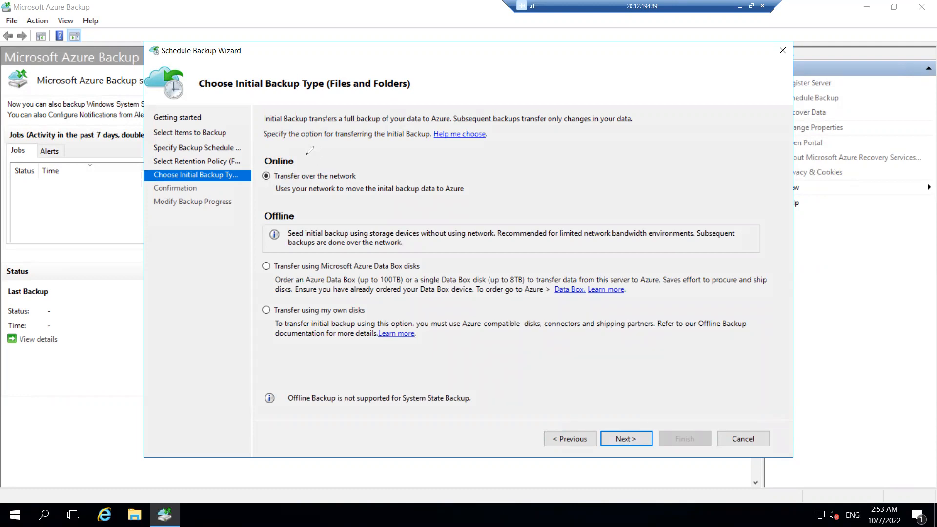
pyautogui.moveTo(338, 146)
pyautogui.mouseDown()
pyautogui.moveTo(303, 155)
pyautogui.moveTo(304, 163)
pyautogui.moveTo(340, 162)
pyautogui.mouseUp()
pyautogui.moveTo(304, 219); pyautogui.dragTo(328, 214)
pyautogui.moveTo(310, 211)
pyautogui.mouseDown()
pyautogui.moveTo(301, 219)
pyautogui.moveTo(312, 223)
pyautogui.mouseUp()
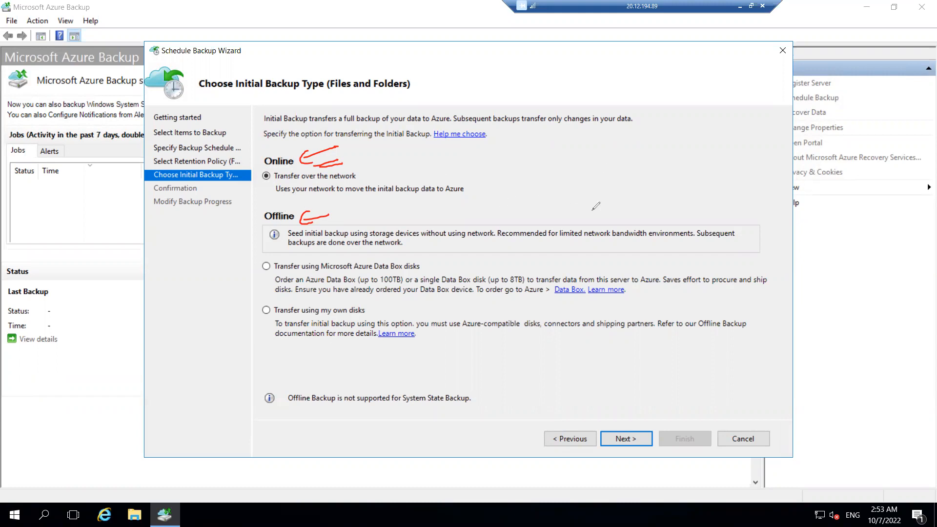
pyautogui.moveTo(625, 172); pyautogui.dragTo(665, 186)
pyautogui.moveTo(662, 210)
pyautogui.mouseDown()
pyautogui.moveTo(663, 198)
pyautogui.moveTo(675, 209)
pyautogui.mouseUp()
pyautogui.moveTo(671, 143); pyautogui.dragTo(685, 195)
pyautogui.moveTo(723, 171)
pyautogui.mouseDown()
pyautogui.moveTo(696, 182)
pyautogui.moveTo(707, 186)
pyautogui.mouseUp()
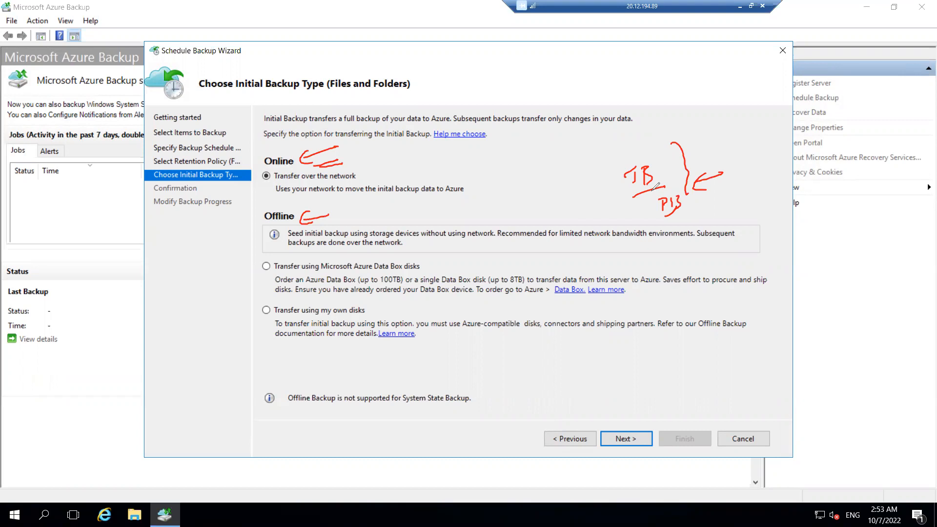
pyautogui.moveTo(502, 248); pyautogui.dragTo(505, 236)
pyautogui.moveTo(405, 270); pyautogui.dragTo(435, 255)
pyautogui.moveTo(377, 306); pyautogui.dragTo(396, 296)
pyautogui.press('e')
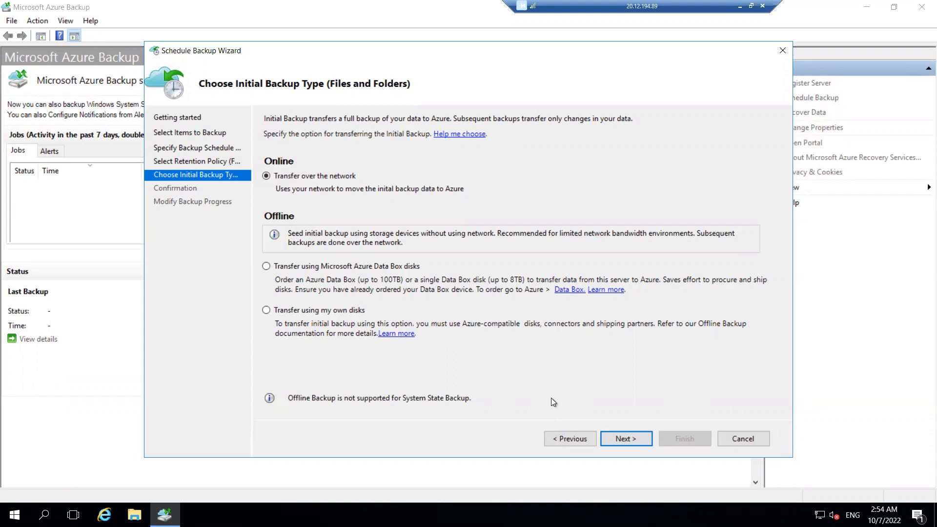
pyautogui.click(618, 439)
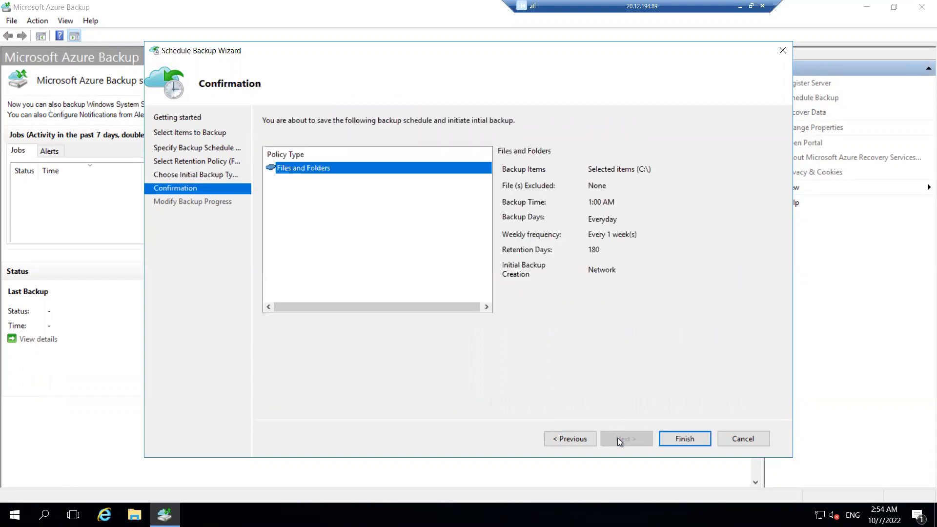
# - Finish creating the backup schedule, close the wizard, and review the scheduled backup summary
pyautogui.click(678, 440)
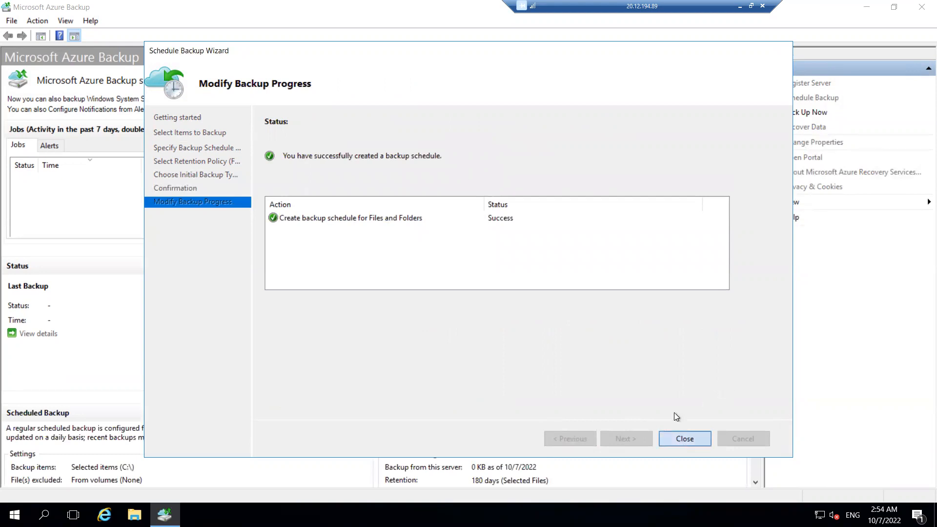
pyautogui.click(685, 438)
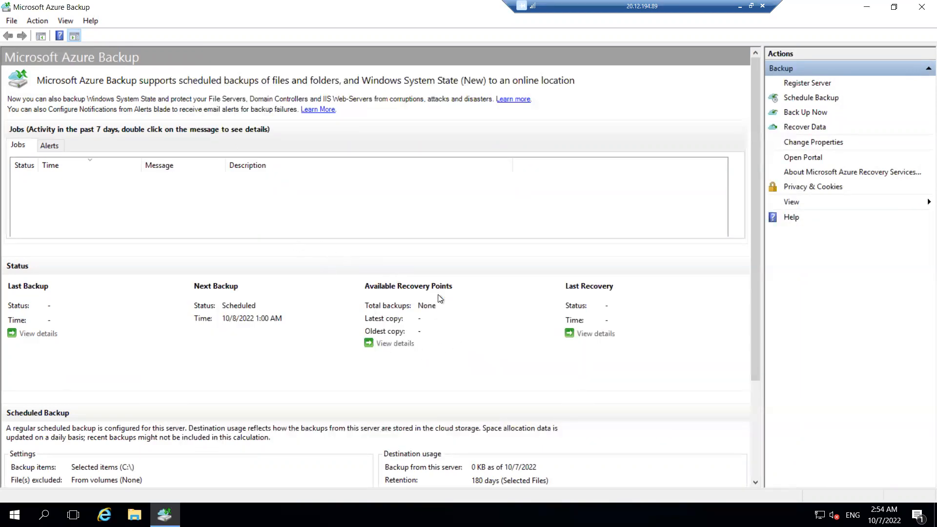
pyautogui.scroll(-3, 393, 356)
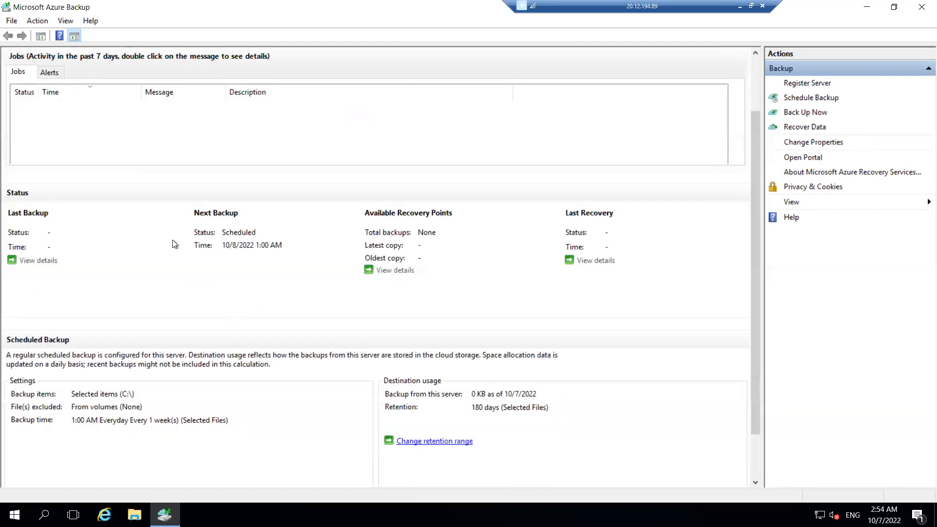
pyautogui.scroll(-3, 262, 230)
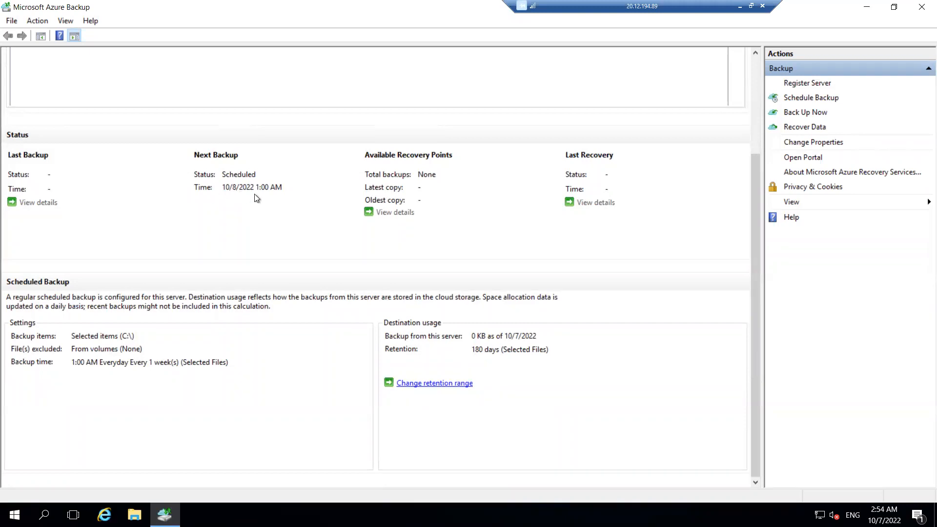
pyautogui.scroll(3, 257, 198)
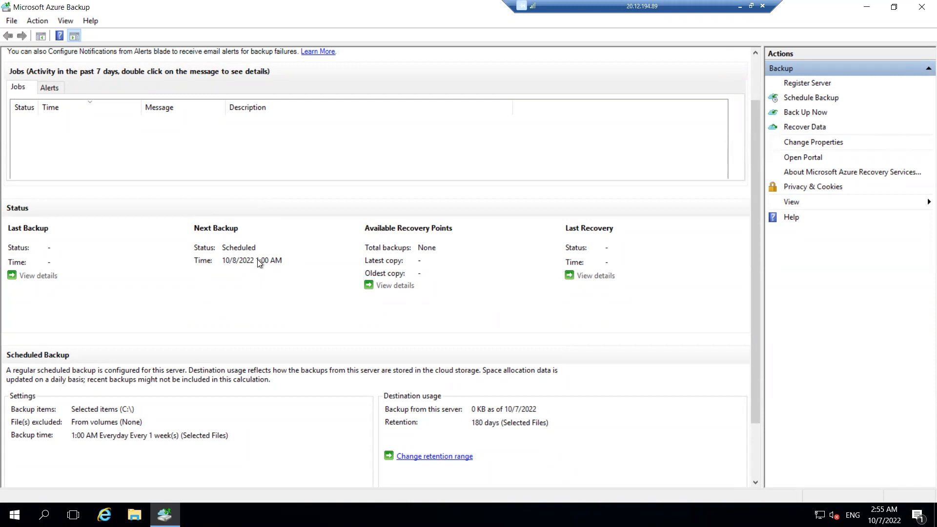
# - Start a Back Up Now for Files and Folders, retaining the backup until 11/6/2022
pyautogui.click(798, 117)
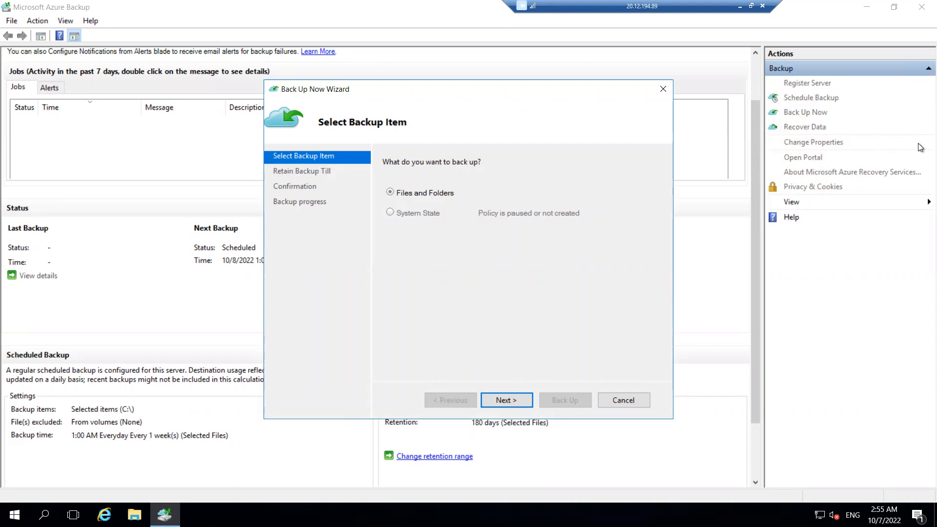
pyautogui.click(662, 90)
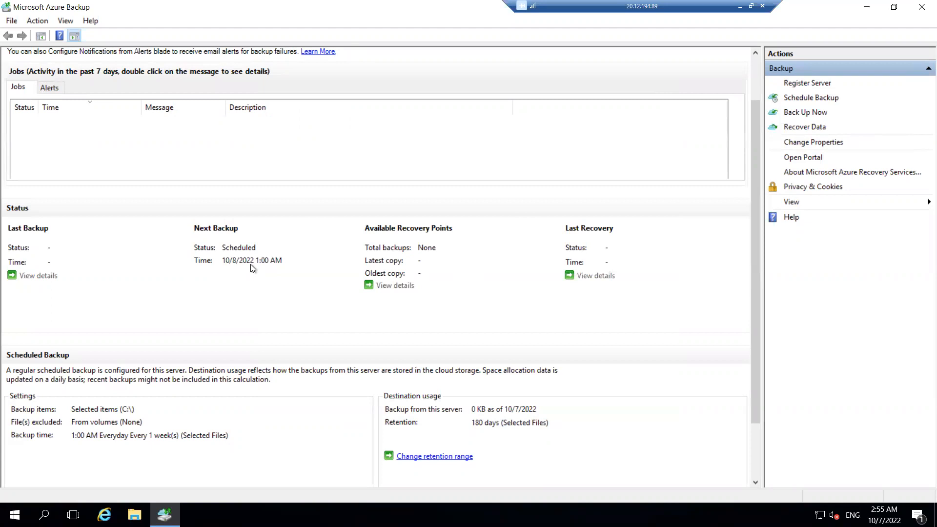
pyautogui.click(804, 113)
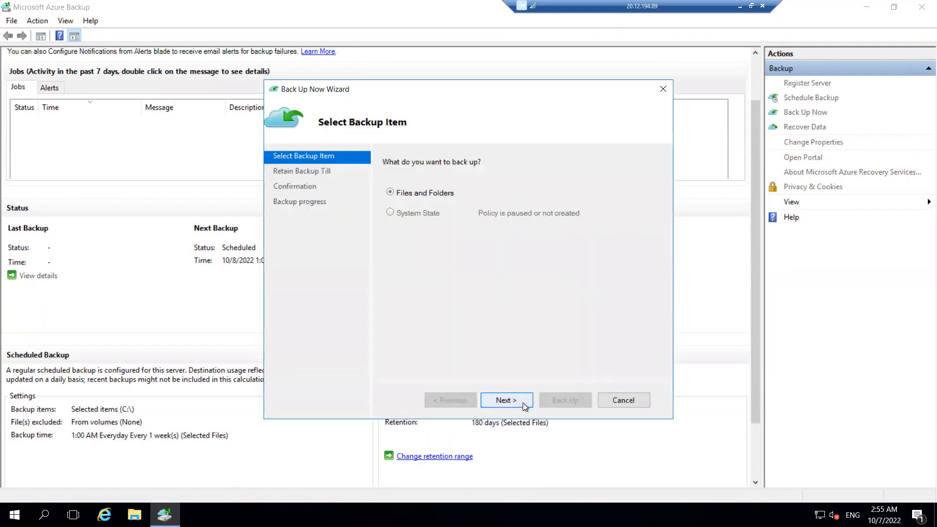
pyautogui.click(523, 400)
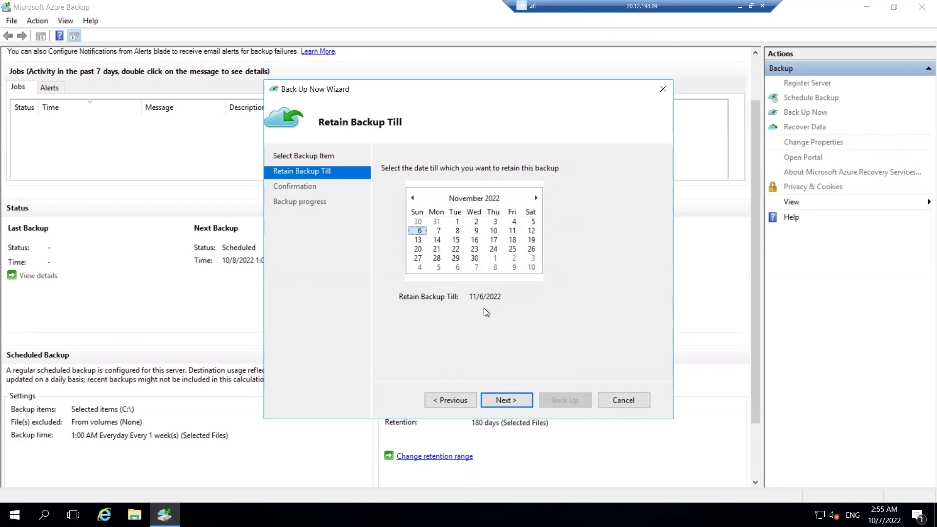
pyautogui.click(514, 402)
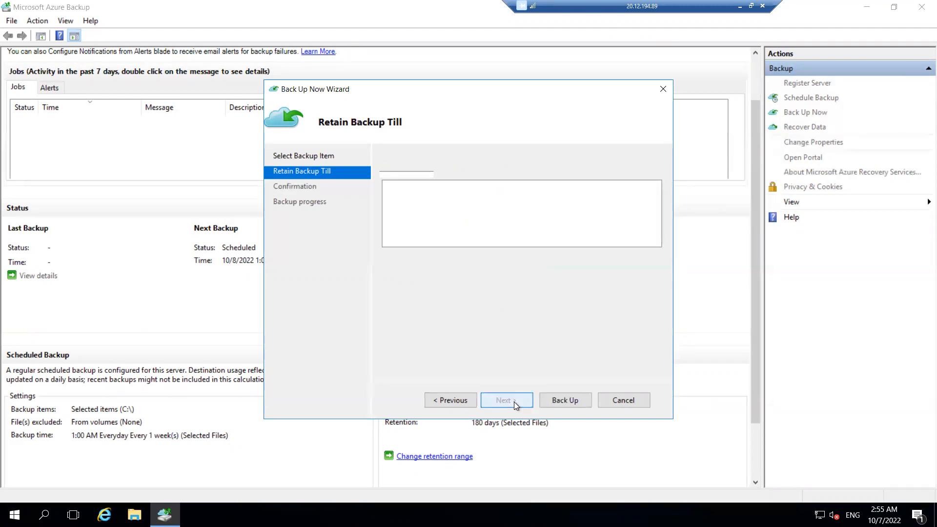
# - Open the server properties from the confirmation page, cancel them, and start the backup
pyautogui.click(417, 187)
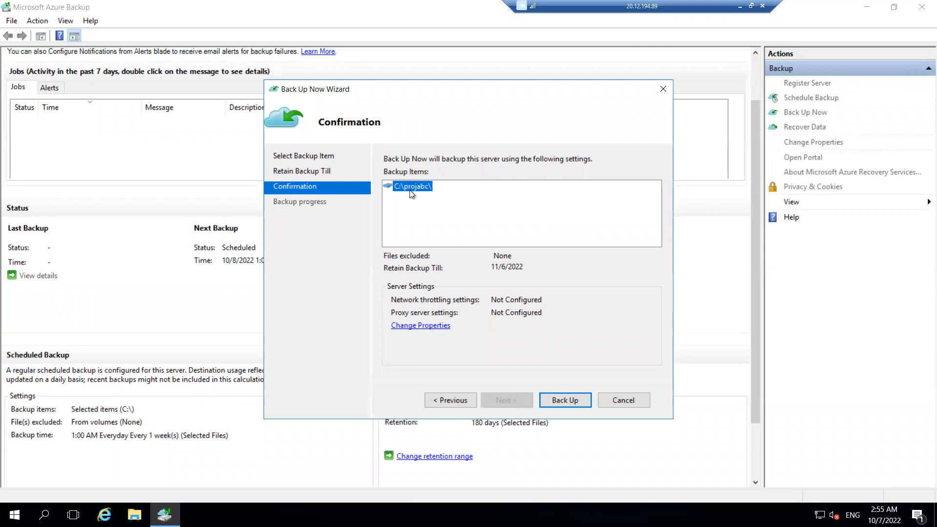
pyautogui.click(425, 327)
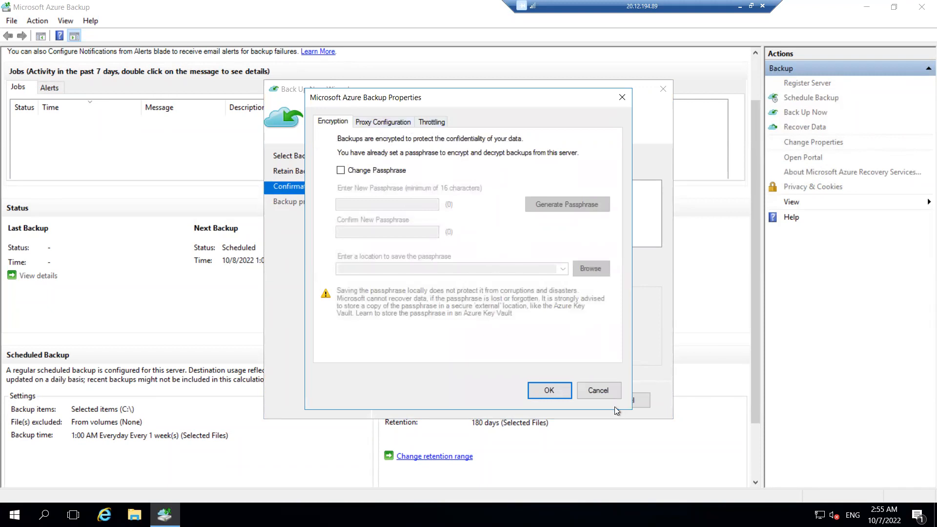
pyautogui.click(597, 391)
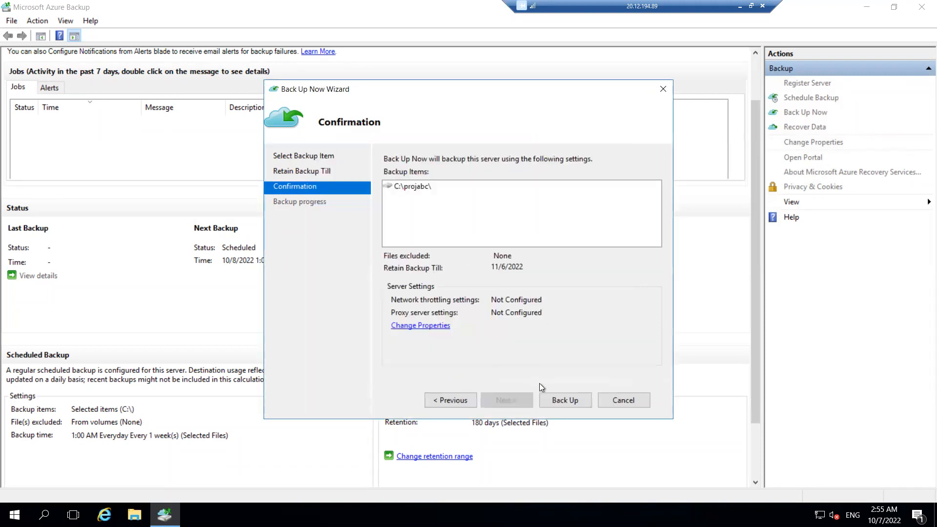
pyautogui.click(568, 401)
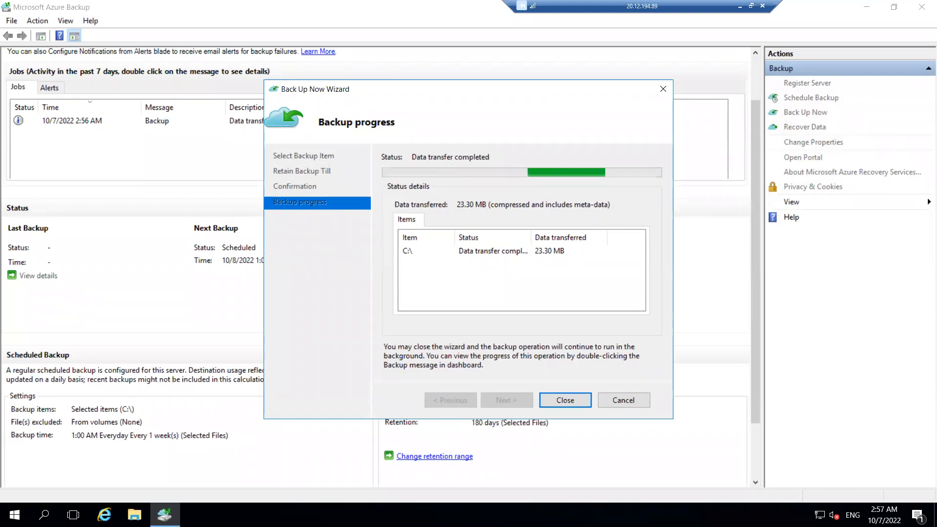
# - Open the properties of the projabc folder on drive C: in File Explorer
pyautogui.click(134, 515)
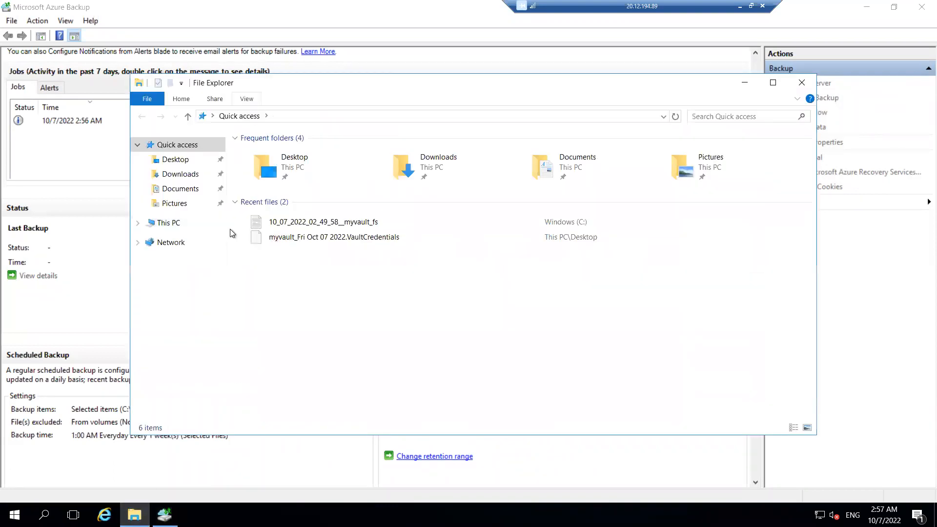
pyautogui.click(171, 226)
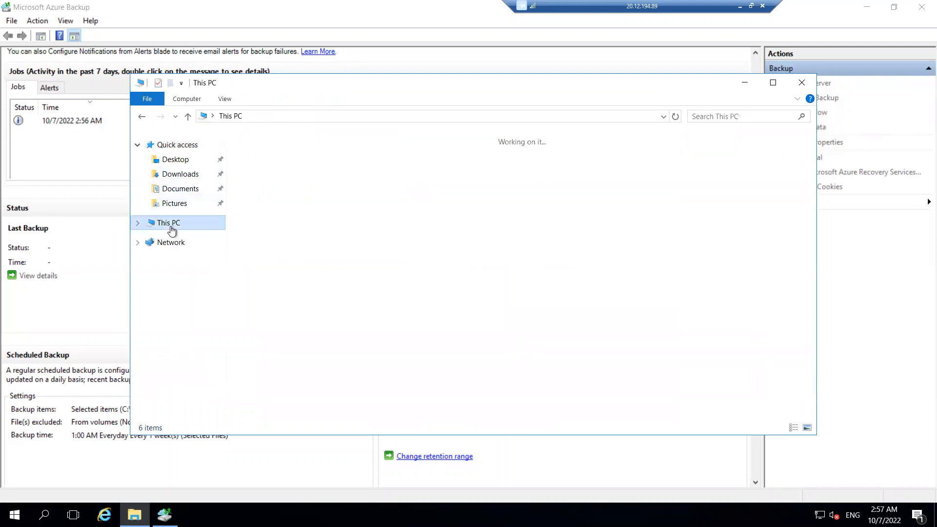
pyautogui.doubleClick(278, 245)
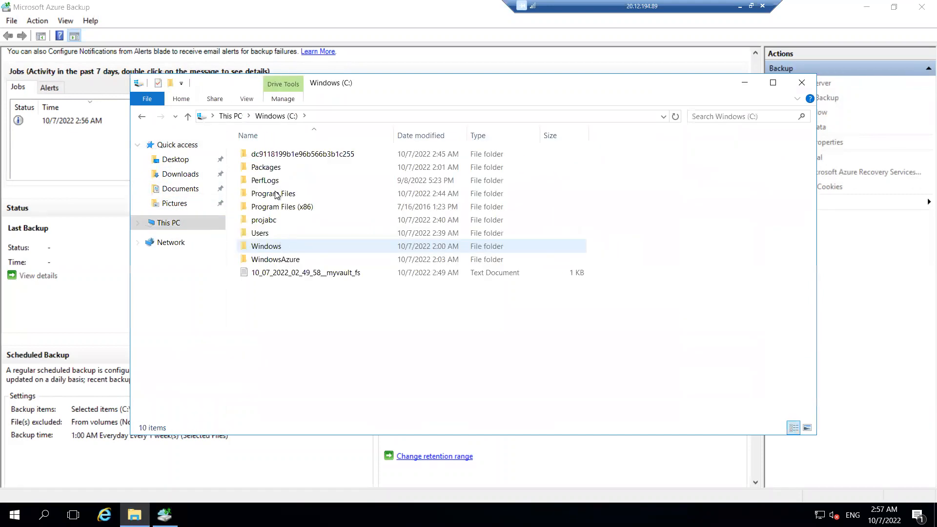
pyautogui.click(262, 221)
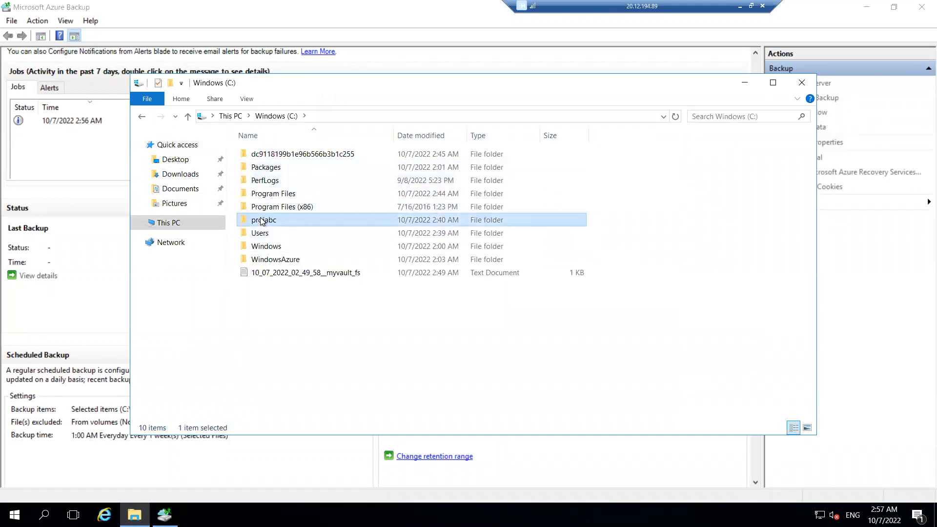
pyautogui.rightClick(262, 221)
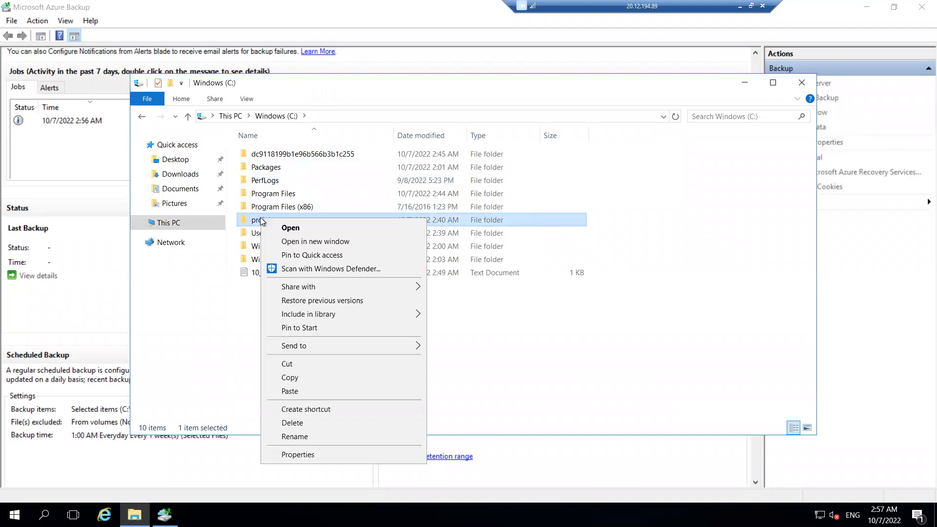
pyautogui.click(297, 454)
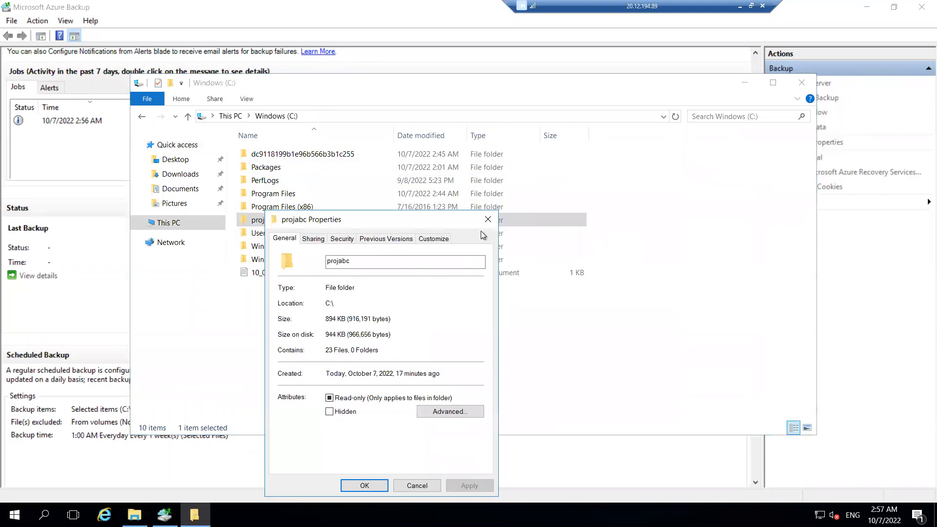
# - Close the folder properties, reopen the projabc folder on drive C:, and view the combined properties of all its files
pyautogui.click(487, 219)
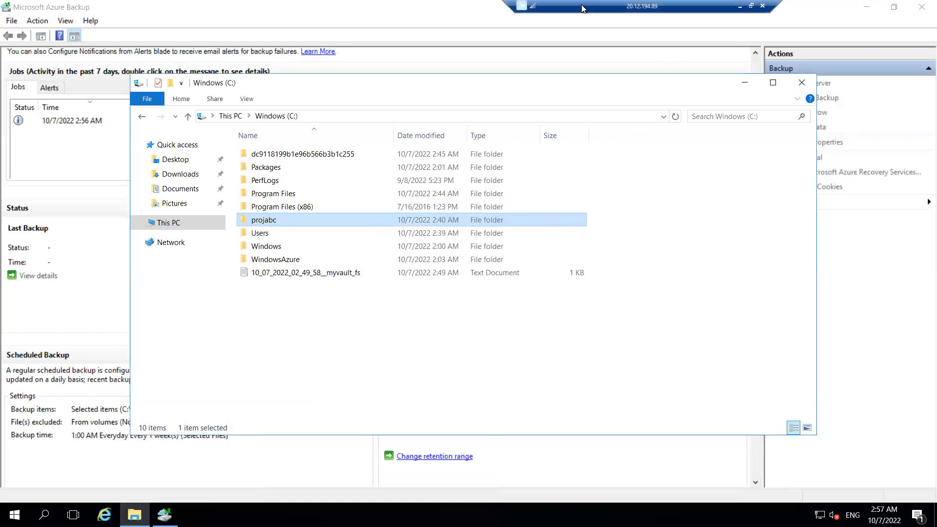
pyautogui.click(802, 82)
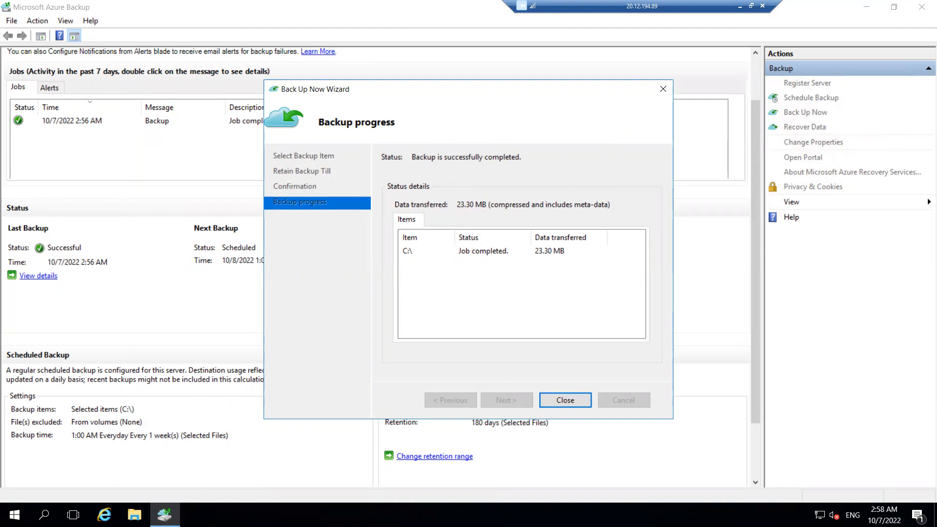
pyautogui.press('super+e')
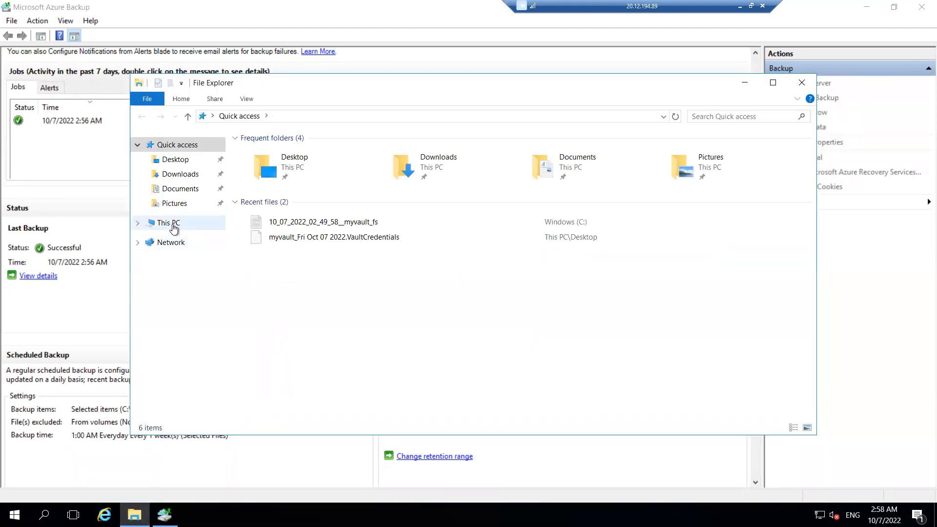
pyautogui.click(170, 224)
pyautogui.doubleClick(307, 243)
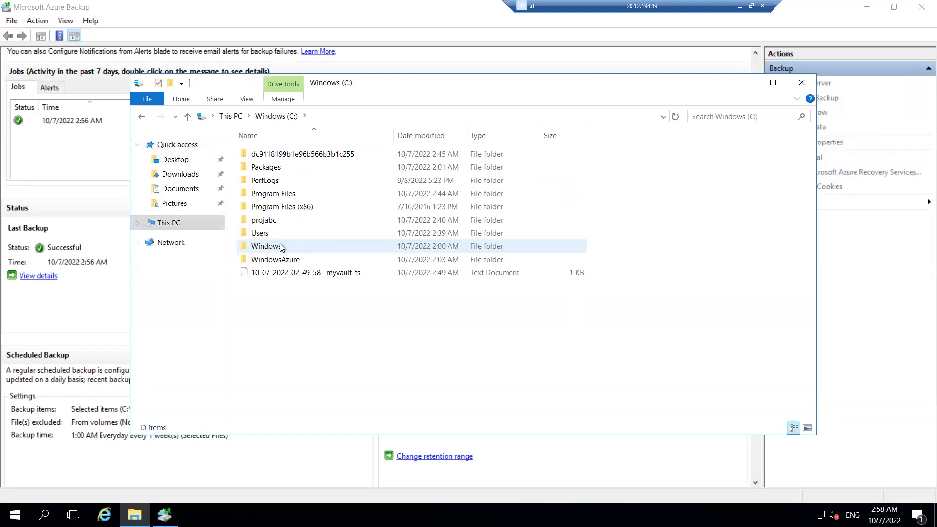
pyautogui.click(266, 224)
pyautogui.doubleClick(266, 222)
pyautogui.moveTo(502, 356); pyautogui.dragTo(274, 259)
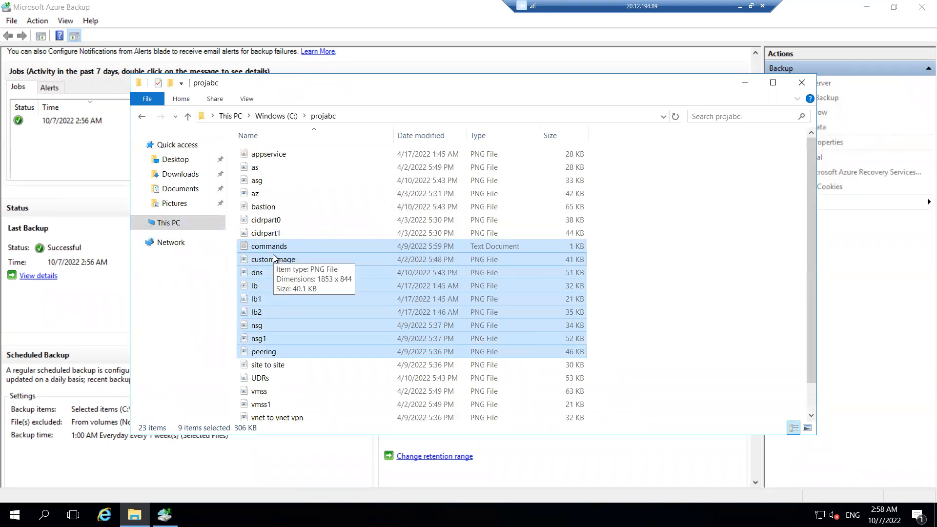
pyautogui.hotkey('ctrl', 'a')
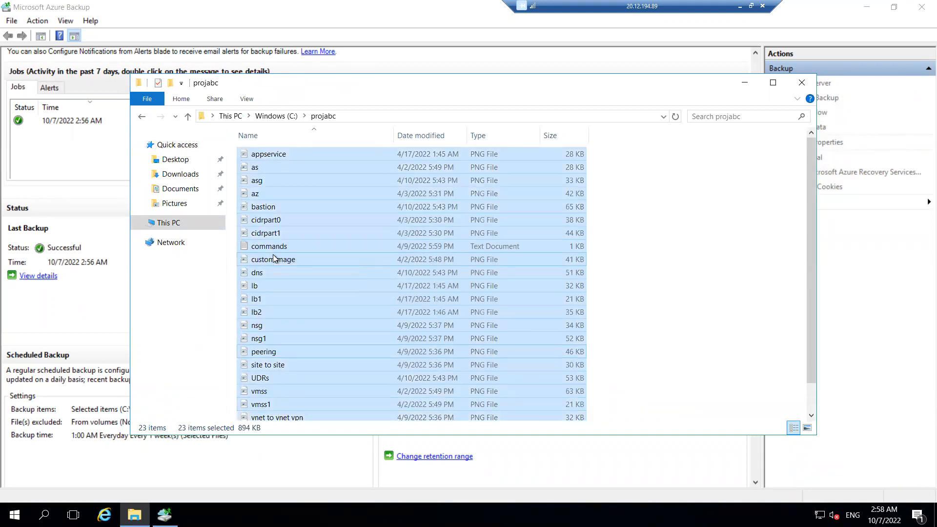
pyautogui.rightClick(281, 226)
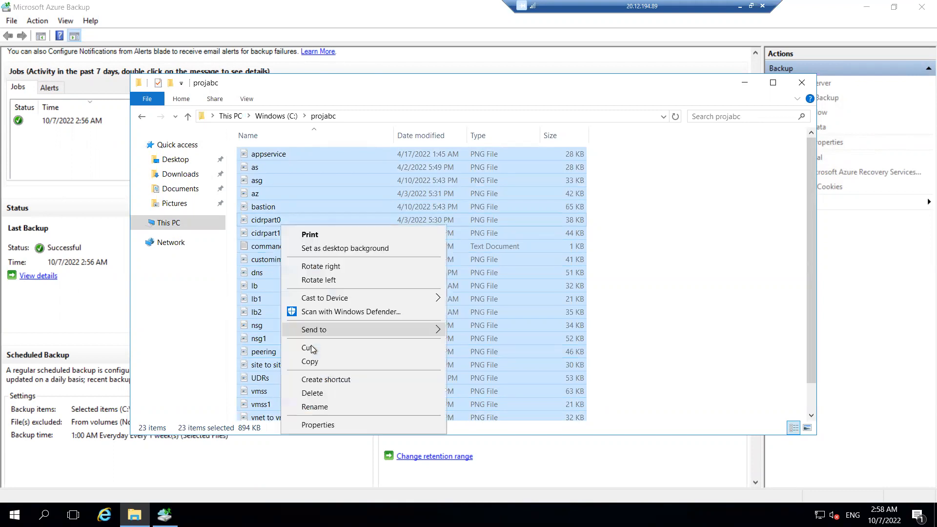
pyautogui.click(312, 425)
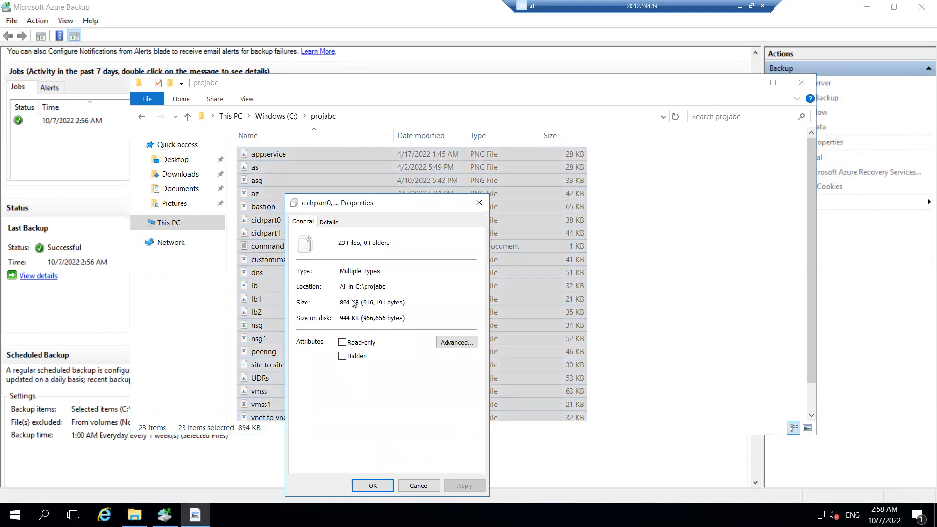
pyautogui.click(479, 203)
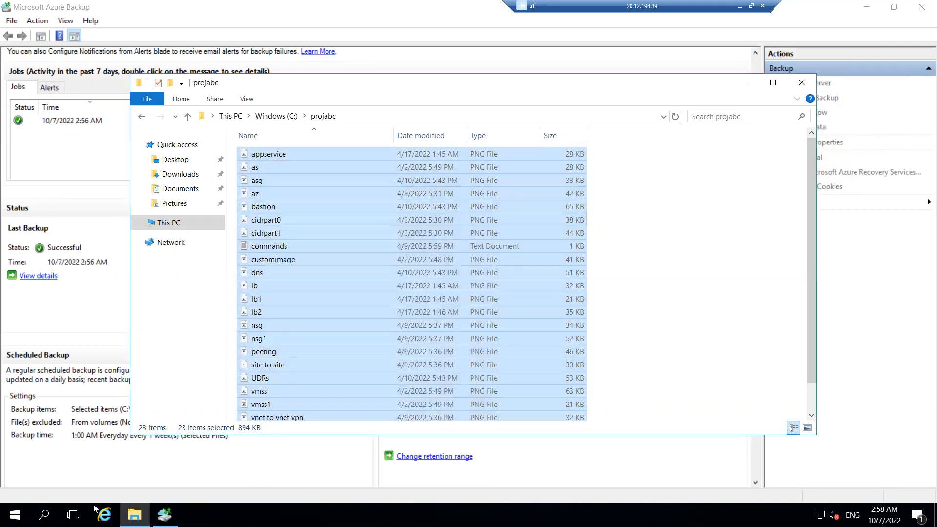
# - Close the completed Back Up Now wizard
pyautogui.click(125, 315)
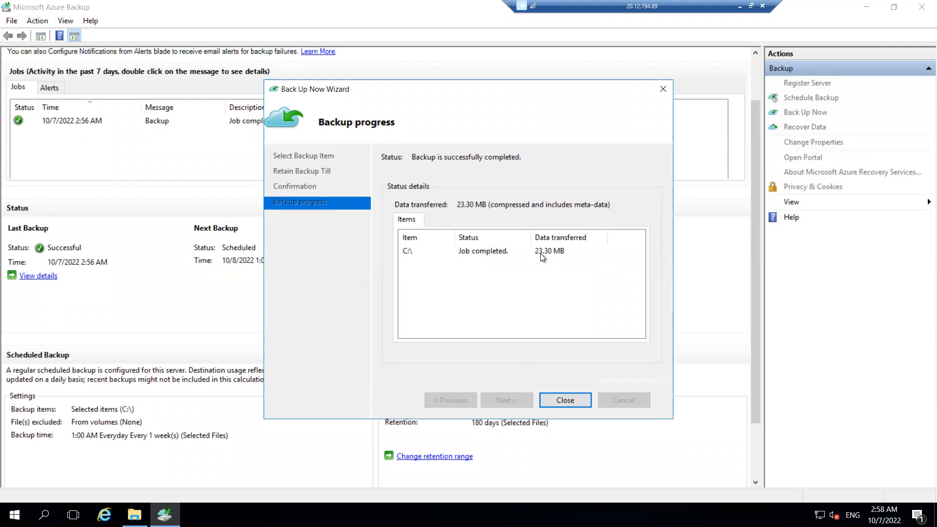
pyautogui.click(575, 399)
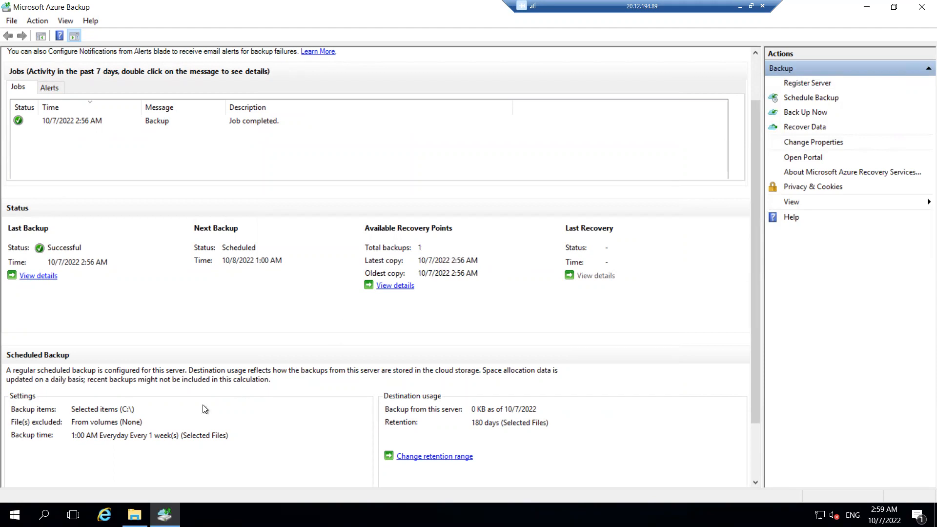
# - Delete the files dns, lb, lb1 and lb2 from the projabc folder and close File Explorer
pyautogui.click(134, 514)
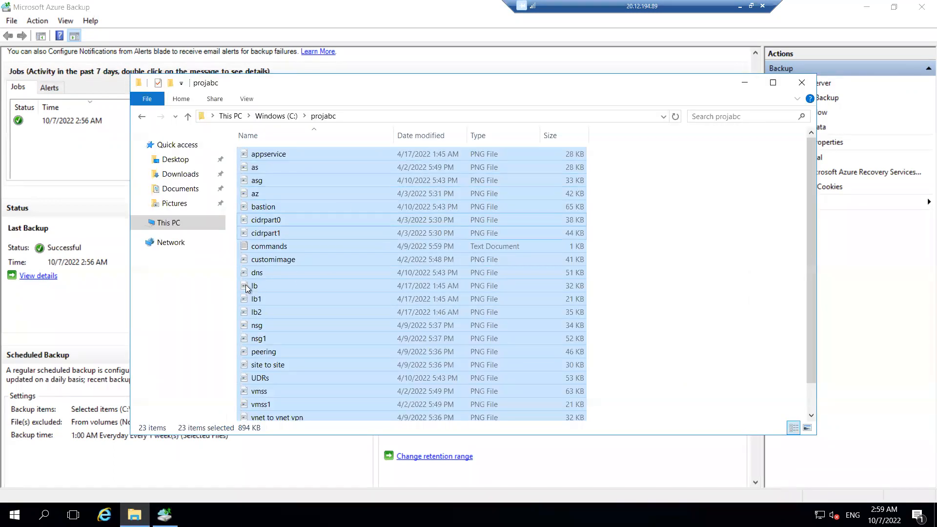
pyautogui.click(257, 273)
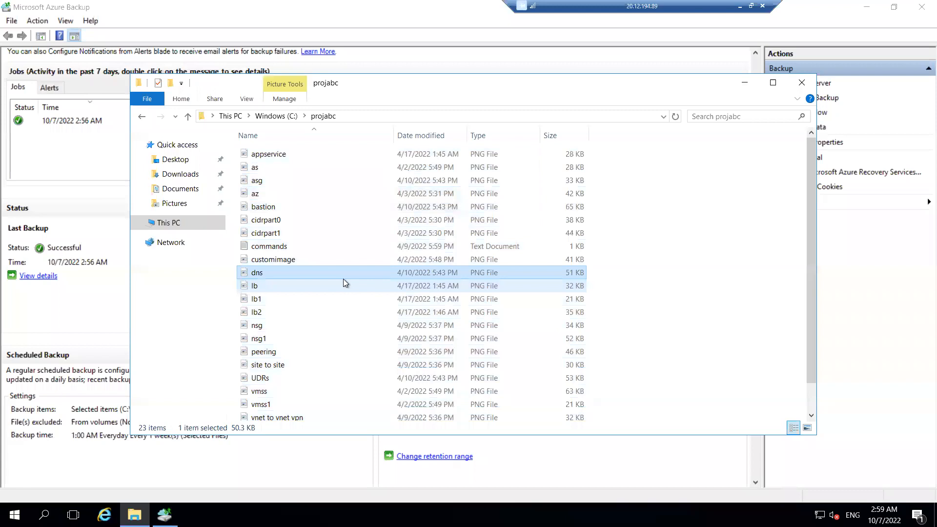
pyautogui.click(269, 297)
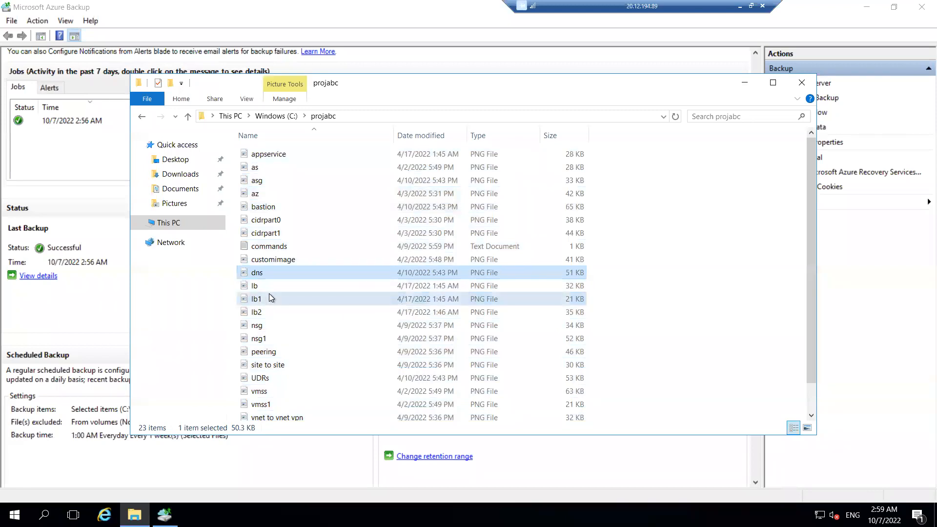
pyautogui.keyDown('ctrl'); pyautogui.click(262, 312); pyautogui.keyUp('ctrl')
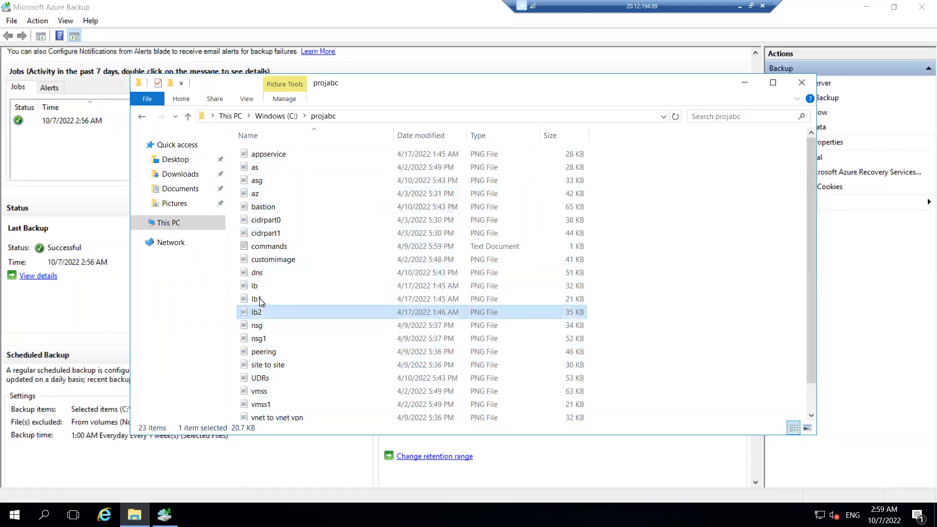
pyautogui.keyDown('ctrl'); pyautogui.click(256, 285); pyautogui.keyUp('ctrl')
pyautogui.keyDown('ctrl'); pyautogui.click(271, 278); pyautogui.keyUp('ctrl')
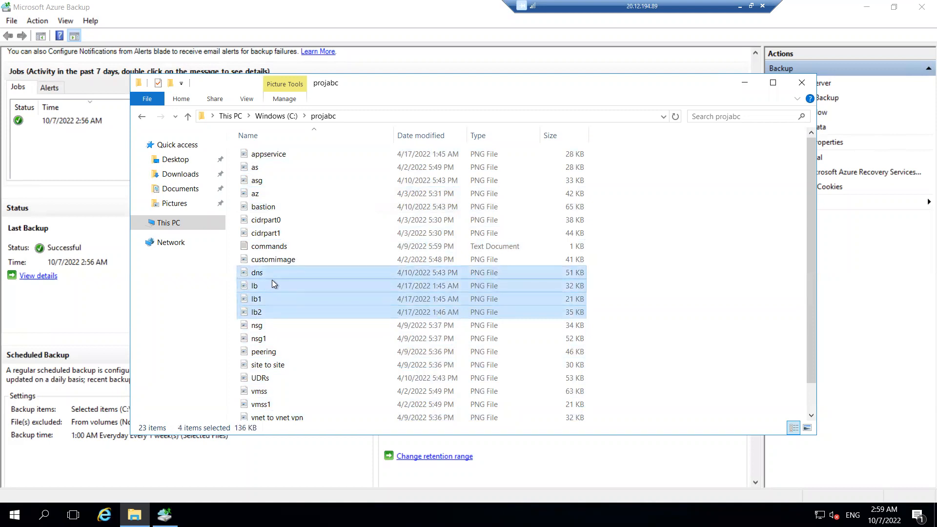
pyautogui.press('BackSpace')
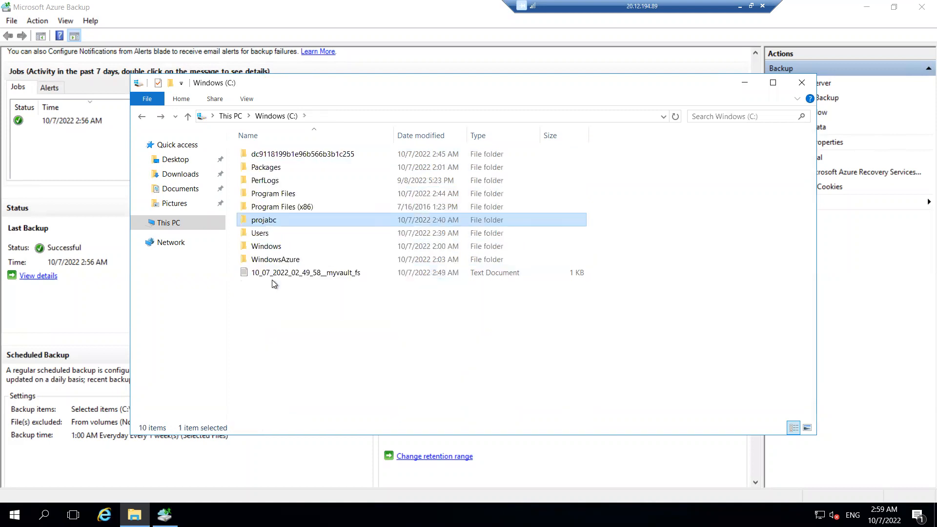
pyautogui.press('Return')
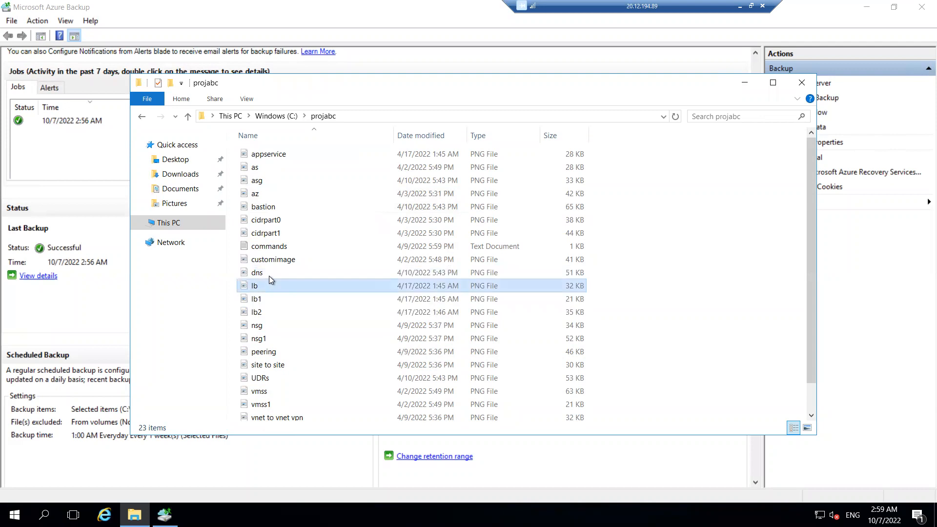
pyautogui.click(270, 278)
pyautogui.keyDown('ctrl'); pyautogui.click(265, 285); pyautogui.keyUp('ctrl')
pyautogui.keyDown('ctrl'); pyautogui.click(267, 299); pyautogui.keyUp('ctrl')
pyautogui.keyDown('ctrl'); pyautogui.click(268, 308); pyautogui.keyUp('ctrl')
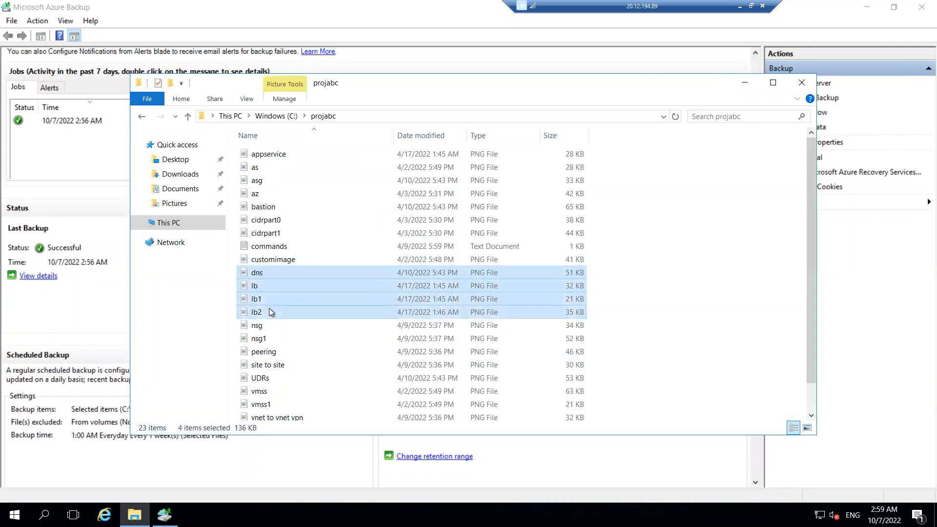
pyautogui.press('Delete')
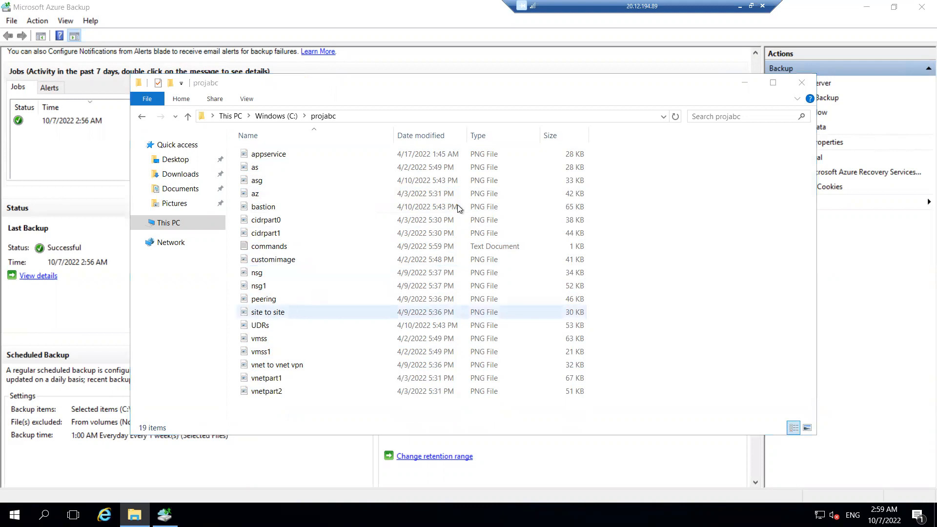
pyautogui.click(745, 83)
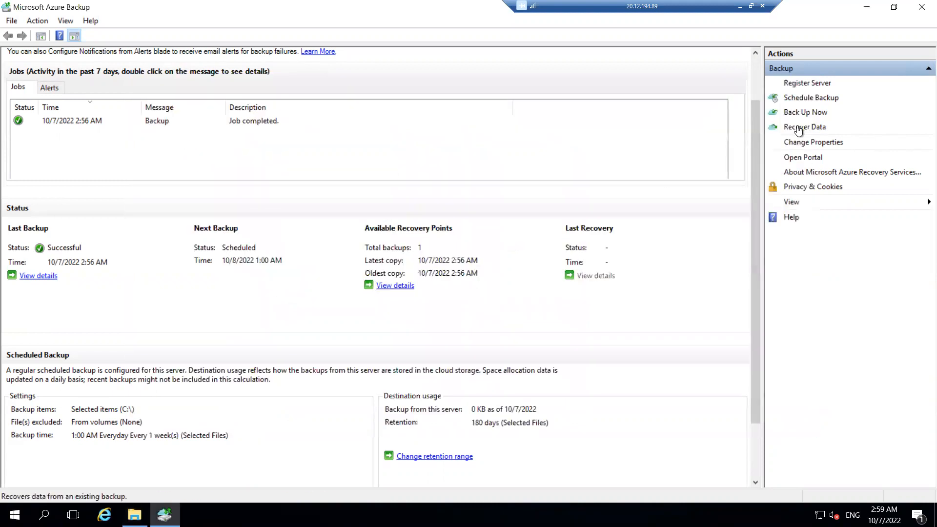
# - Start the Recover Data wizard for this server and choose to recover individual files and folders
pyautogui.click(797, 128)
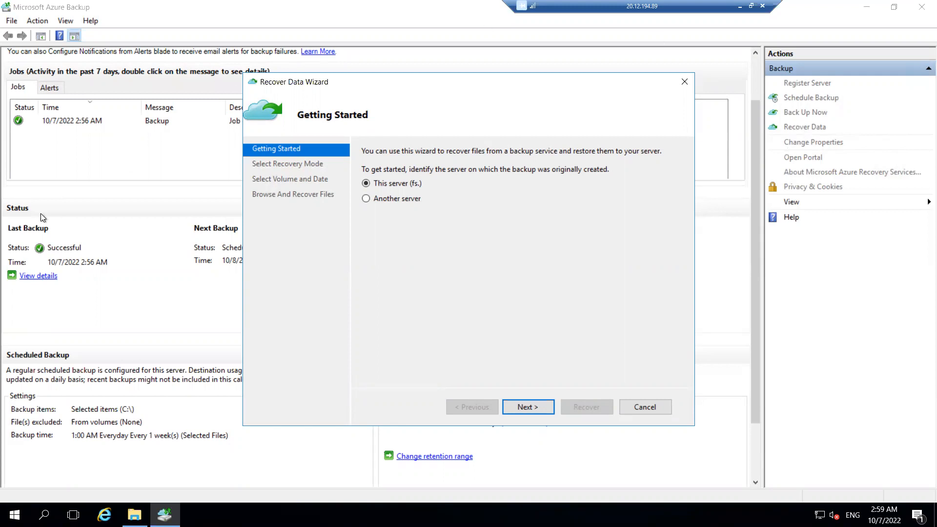
pyautogui.click(367, 198)
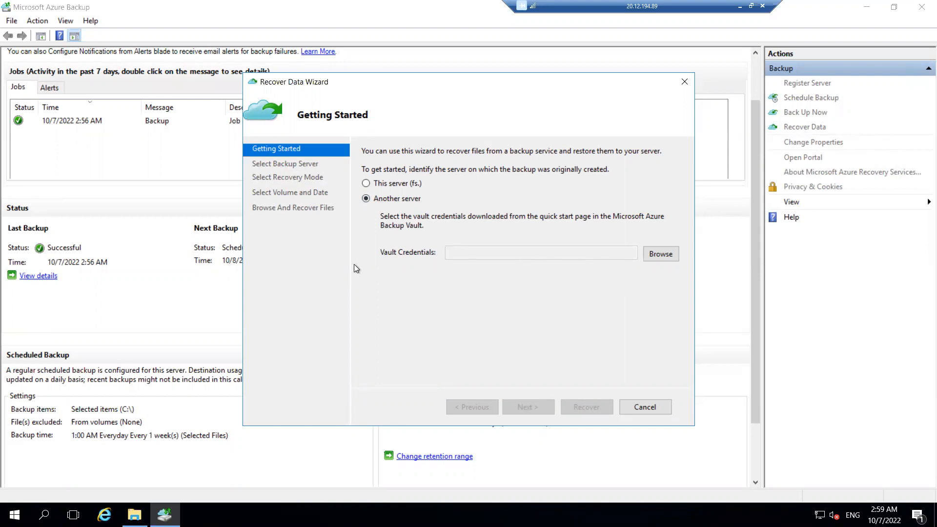
pyautogui.click(376, 184)
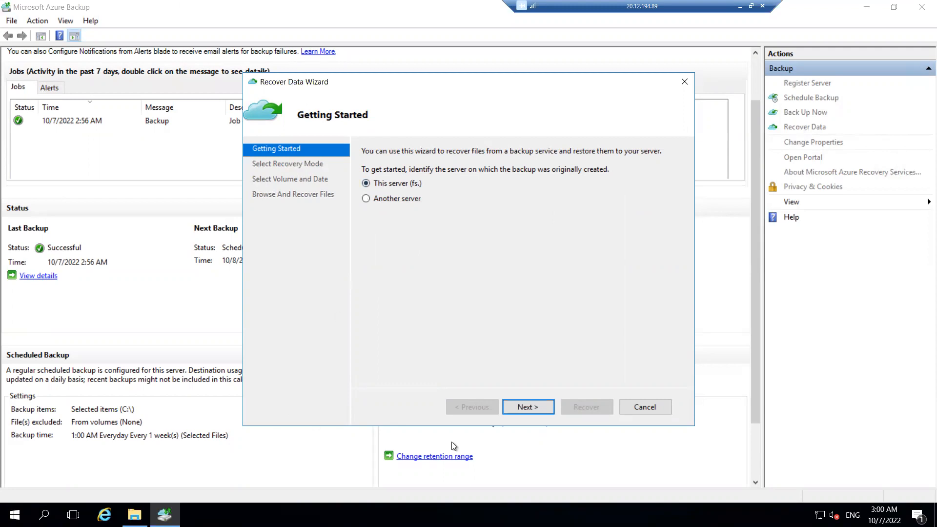
pyautogui.click(550, 412)
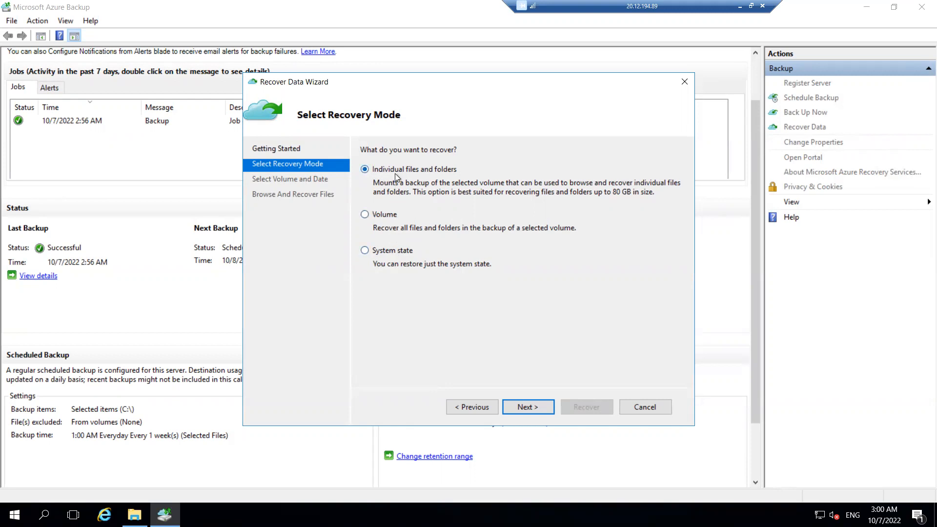
pyautogui.click(548, 408)
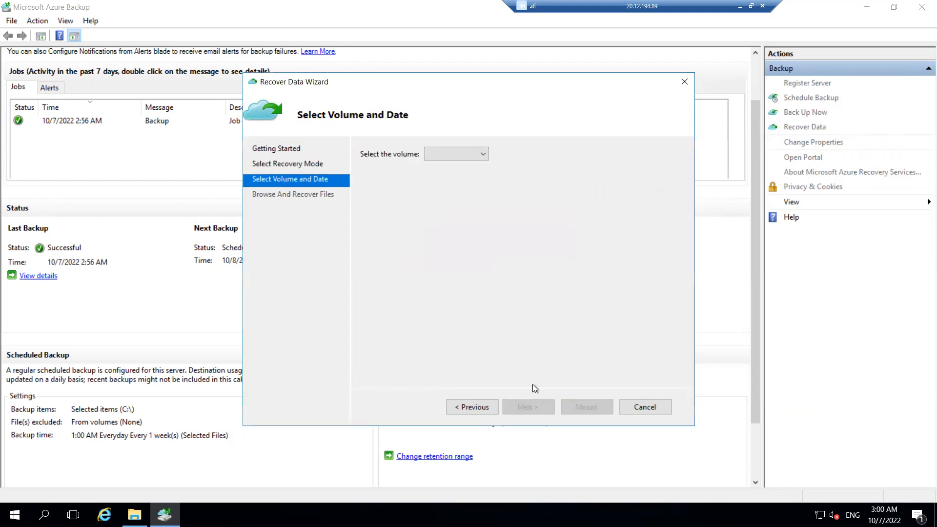
# - Select volume C:\ and the 10/7/2022 2:56 AM backup, then mount it as a recovery volume
pyautogui.click(434, 155)
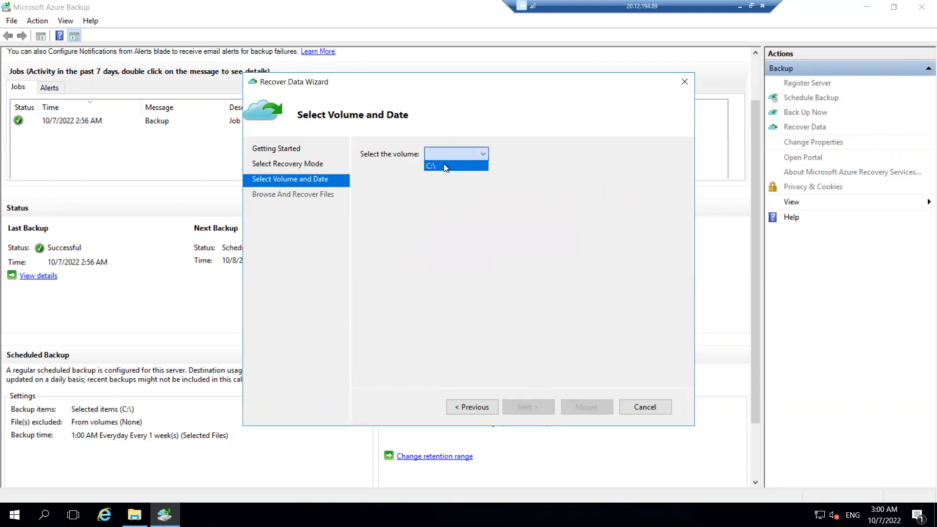
pyautogui.click(443, 165)
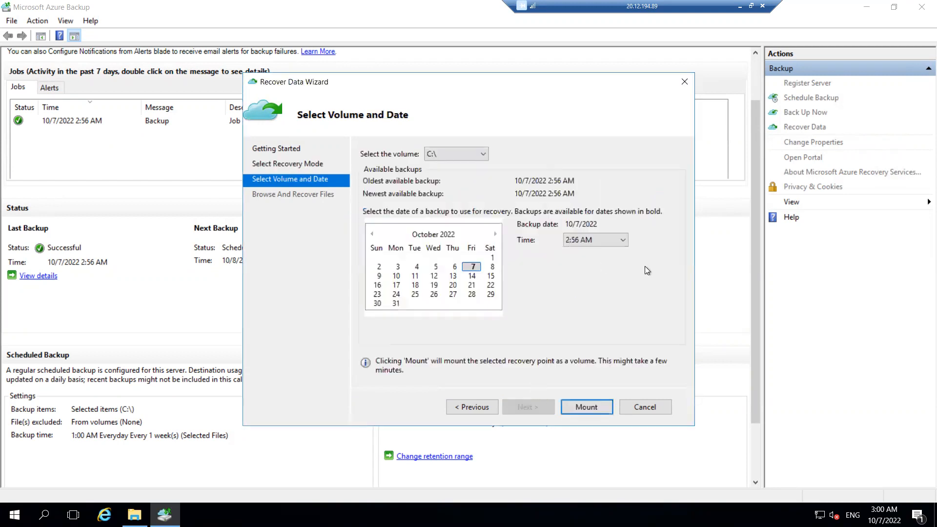
pyautogui.click(472, 267)
pyautogui.click(587, 239)
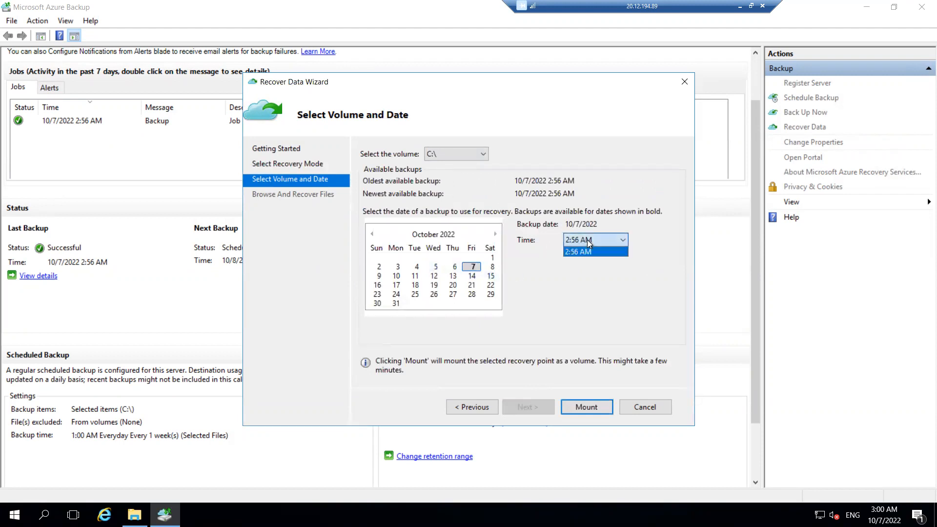
pyautogui.click(587, 250)
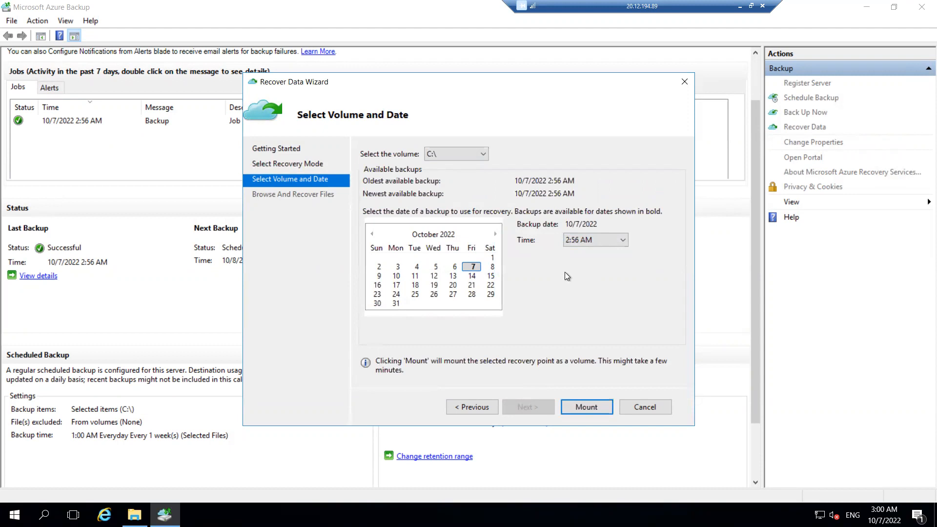
pyautogui.click(610, 239)
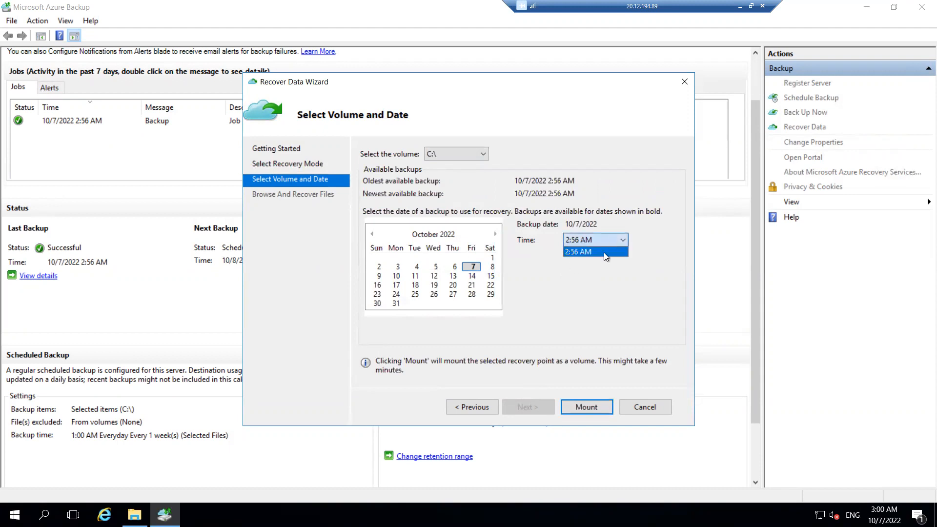
pyautogui.click(587, 315)
pyautogui.click(471, 267)
pyautogui.click(581, 242)
pyautogui.click(582, 242)
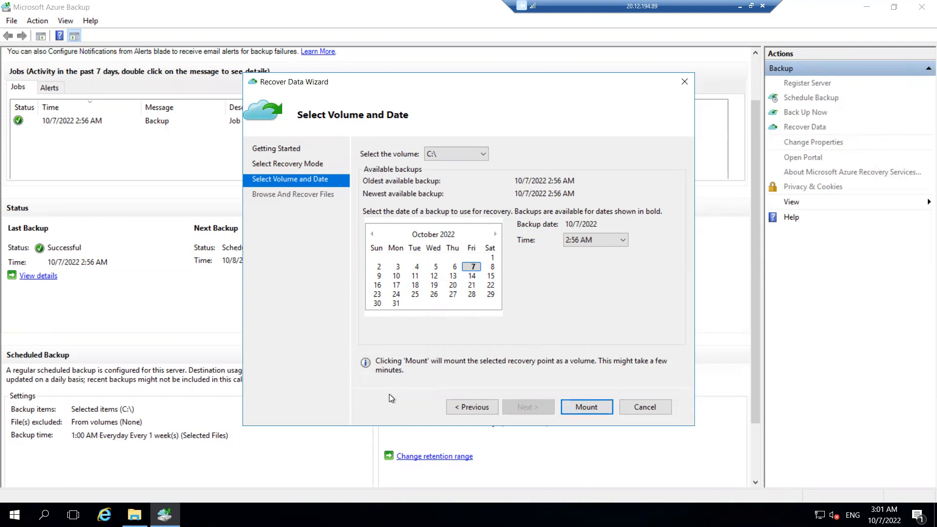
pyautogui.click(587, 408)
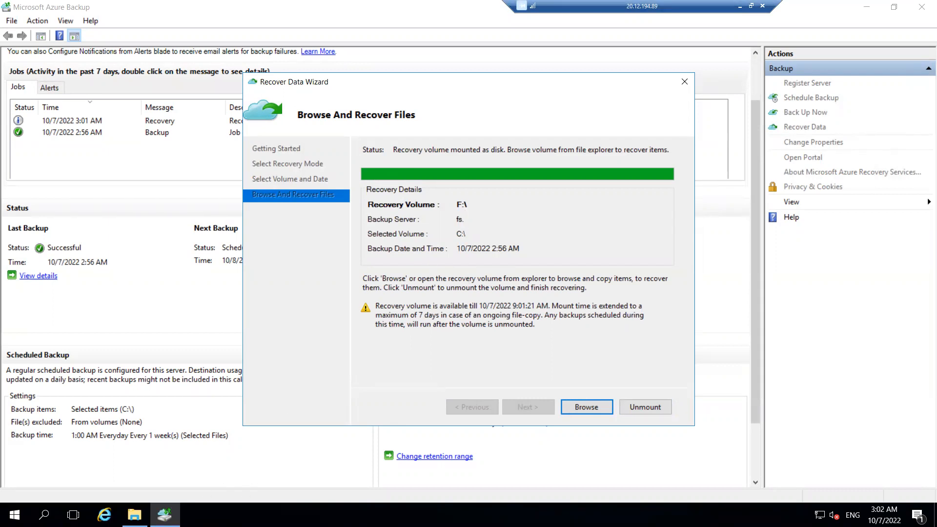
# - Copy the files dns, lb, lb1 and lb2 from projabc on recovery volume F: back into C:\projabc
pyautogui.click(135, 514)
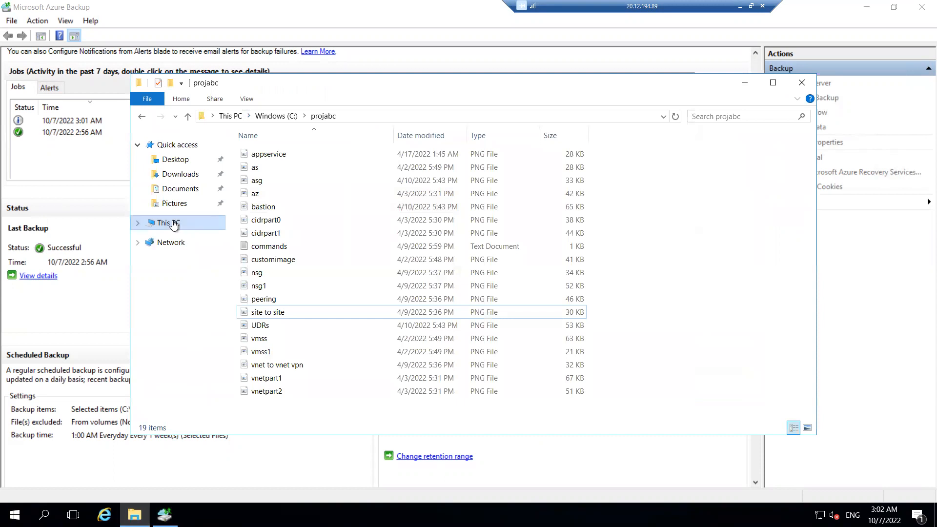
pyautogui.click(169, 223)
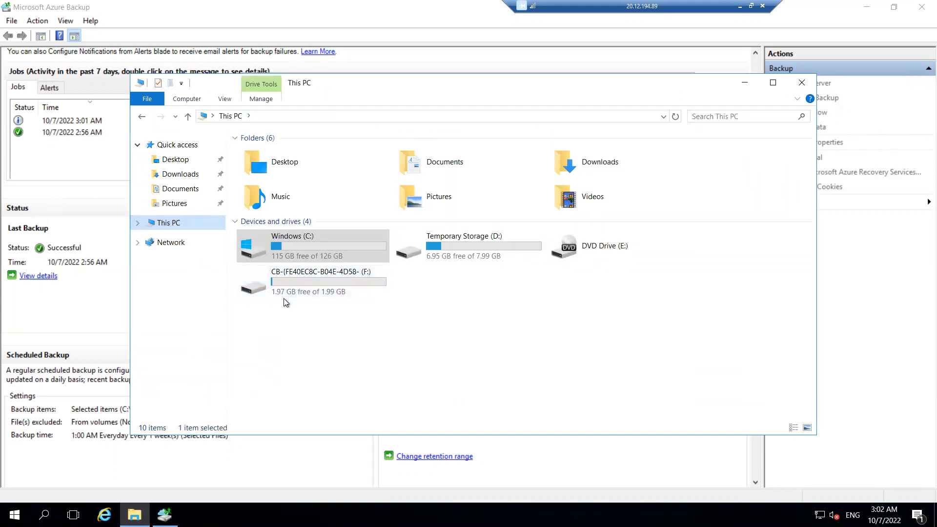
pyautogui.doubleClick(312, 279)
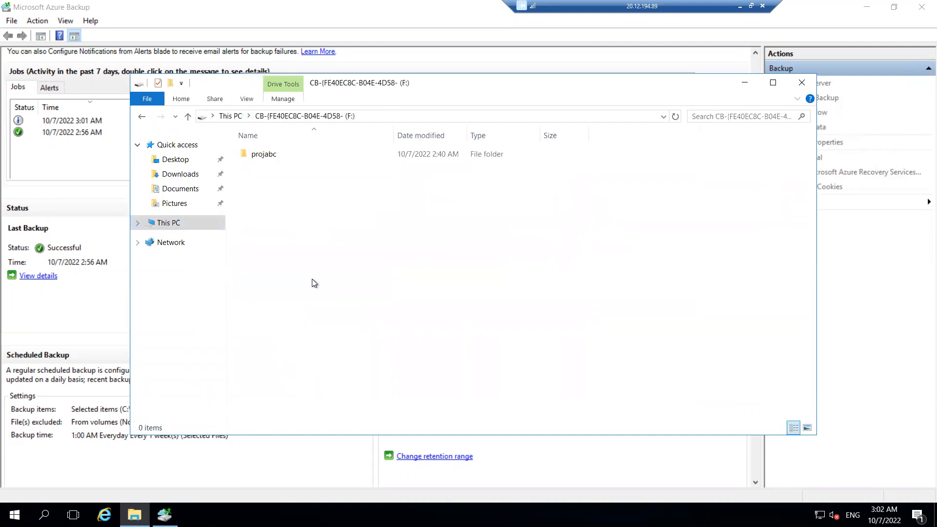
pyautogui.click(267, 156)
pyautogui.doubleClick(268, 155)
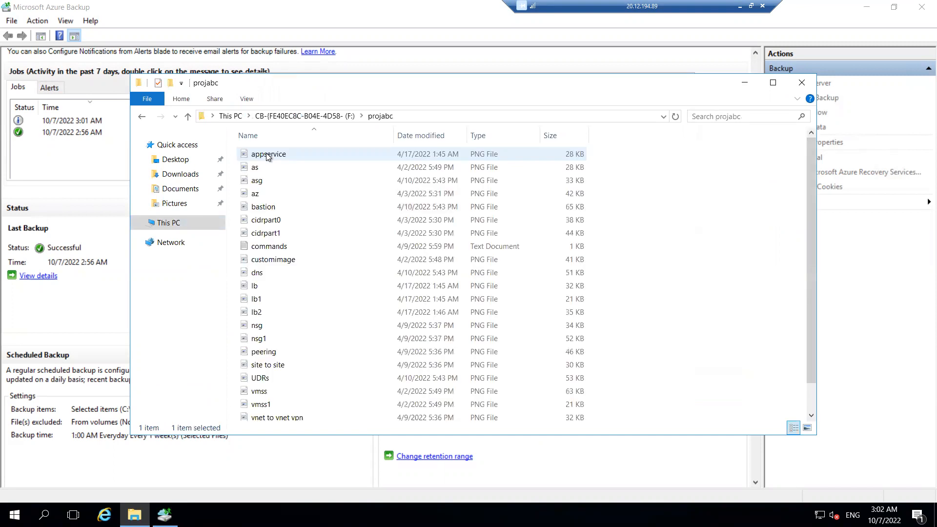
pyautogui.click(274, 272)
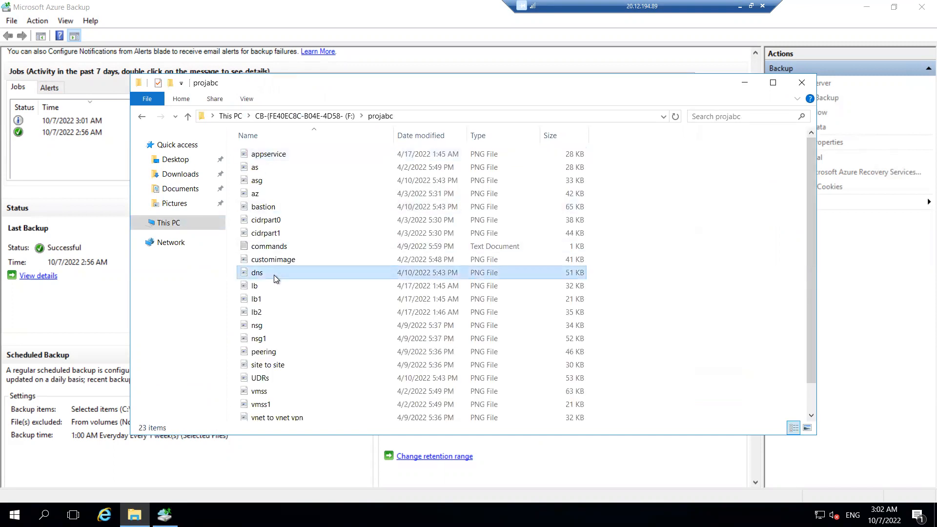
pyautogui.keyDown('shift'); pyautogui.click(257, 286); pyautogui.keyUp('shift')
pyautogui.keyDown('shift'); pyautogui.click(257, 300); pyautogui.keyUp('shift')
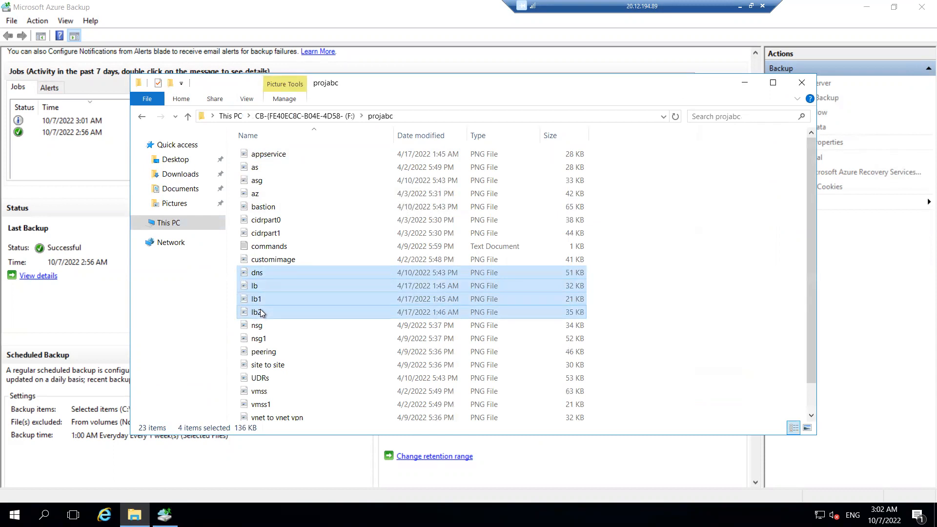
pyautogui.click(176, 228)
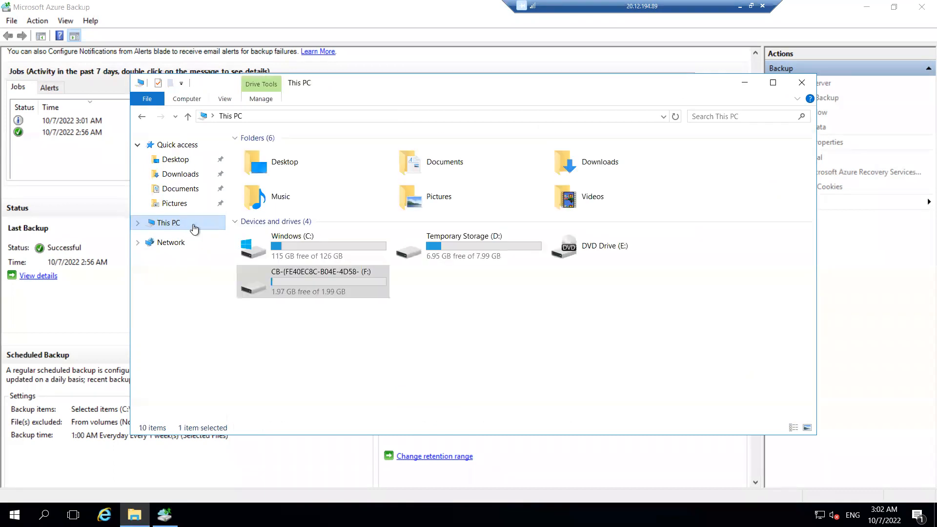
pyautogui.doubleClick(259, 240)
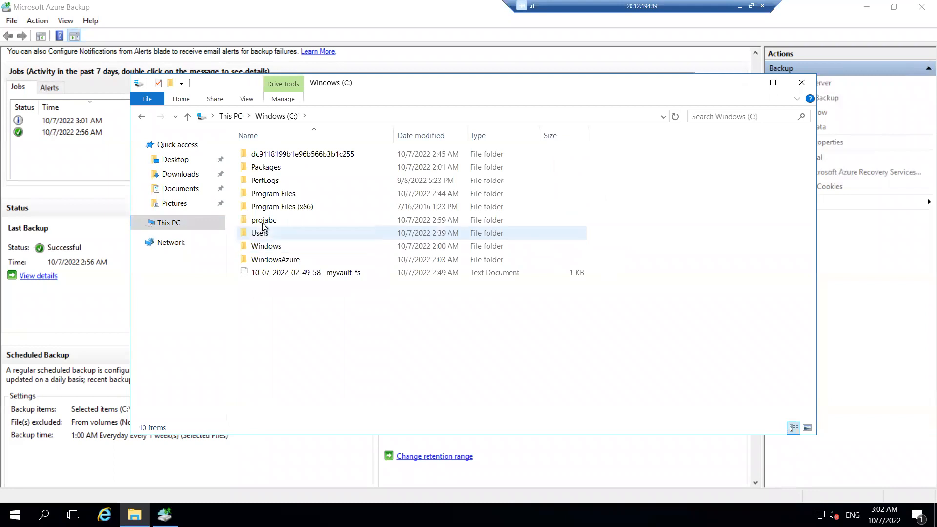
pyautogui.doubleClick(263, 220)
pyautogui.hotkey('ctrl', 'v')
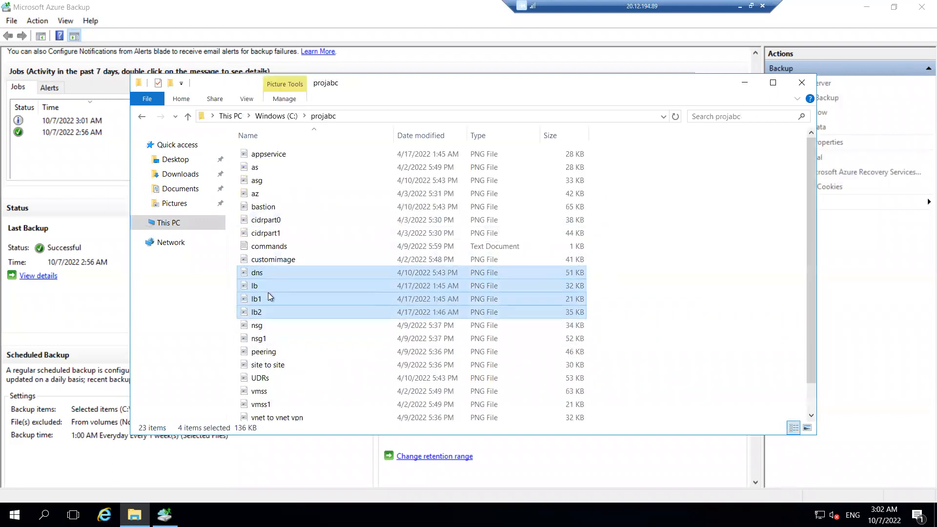
pyautogui.click(744, 83)
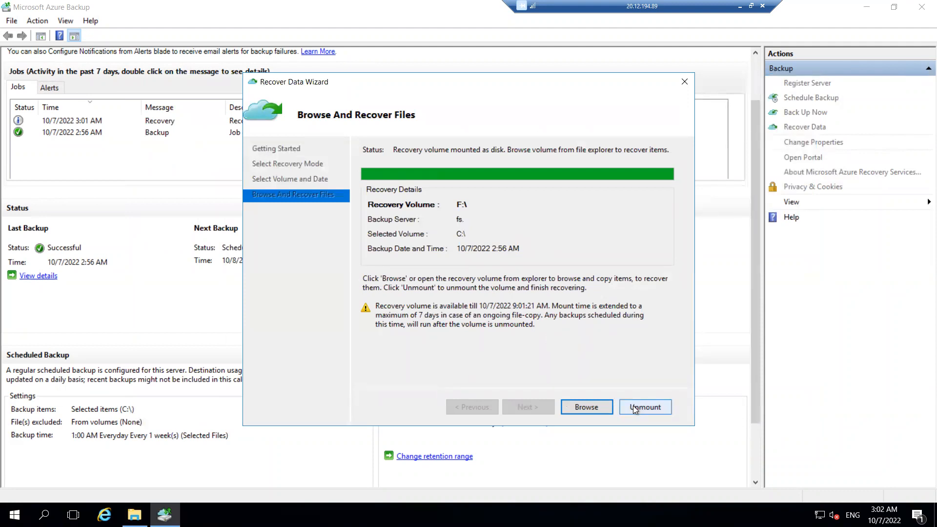
# - Browse the recovery volume from the wizard, close it, and unmount the recovery volume to end the recovery
pyautogui.click(581, 405)
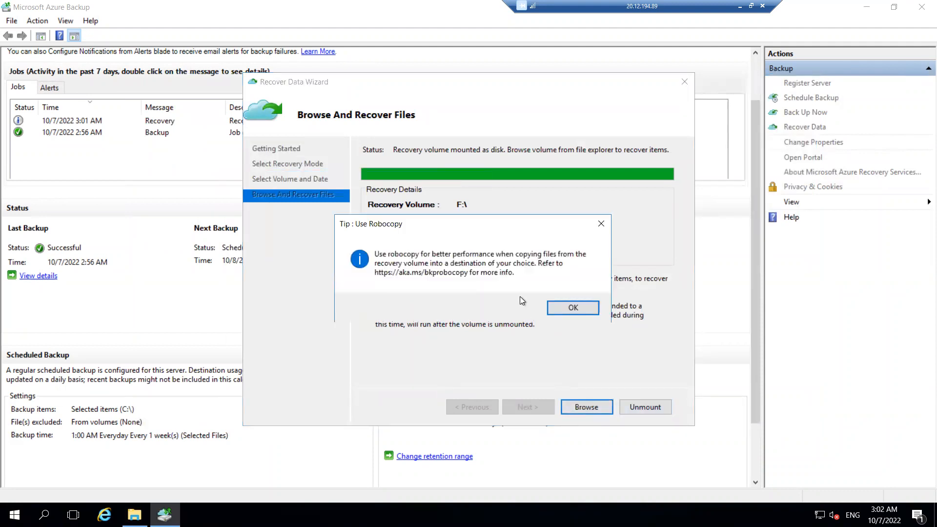
pyautogui.click(567, 307)
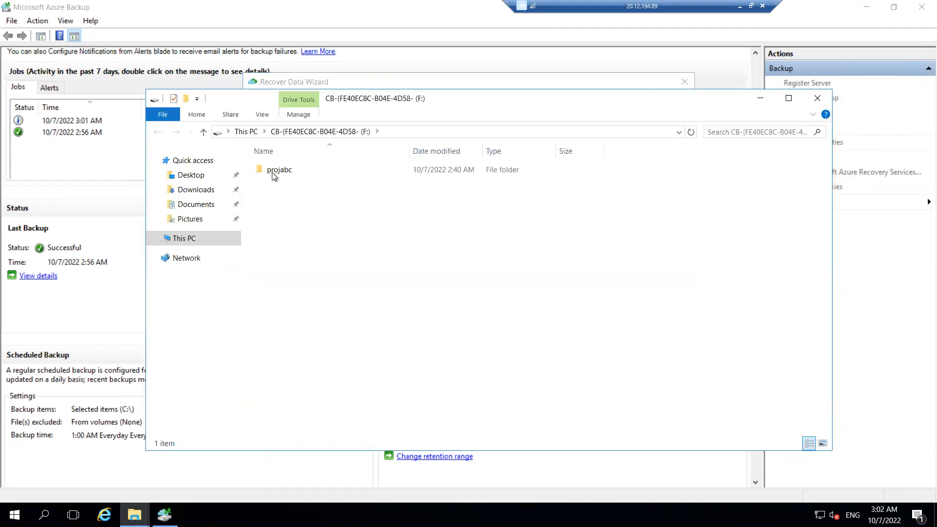
pyautogui.click(818, 98)
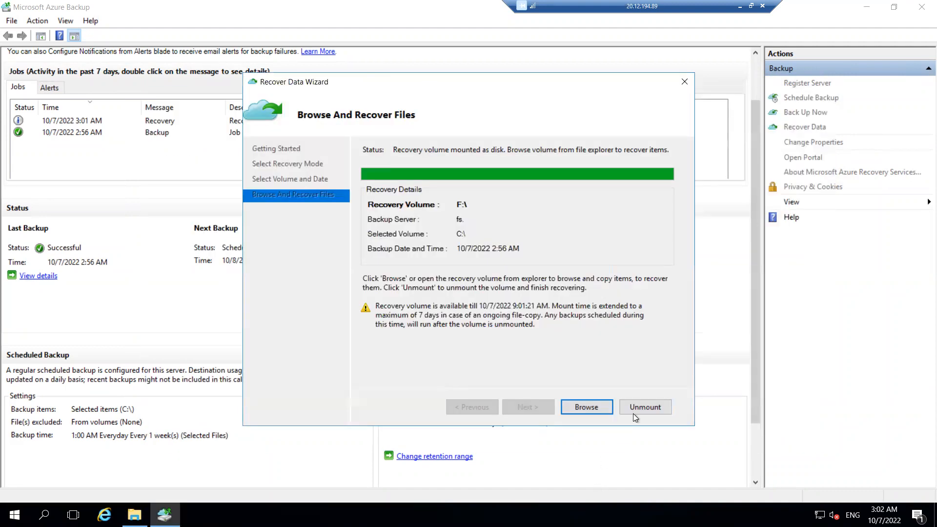
pyautogui.click(648, 406)
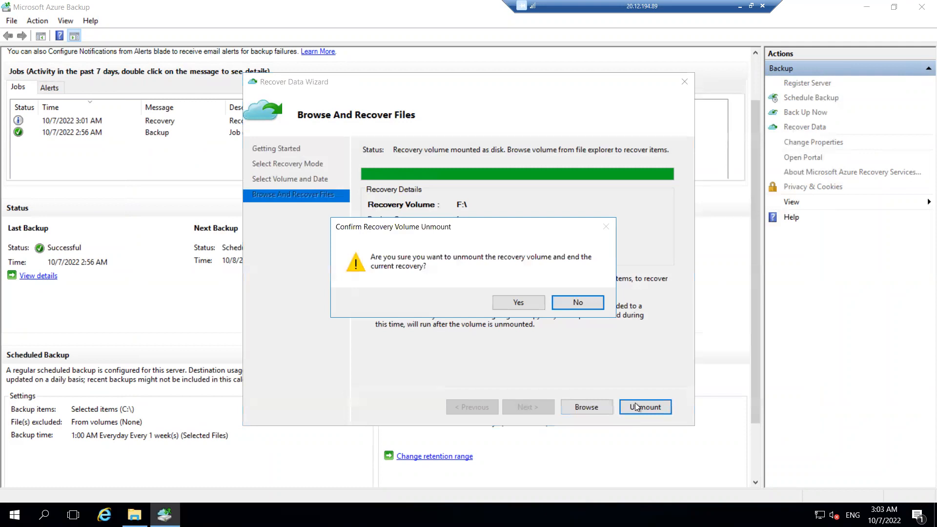
pyautogui.click(513, 304)
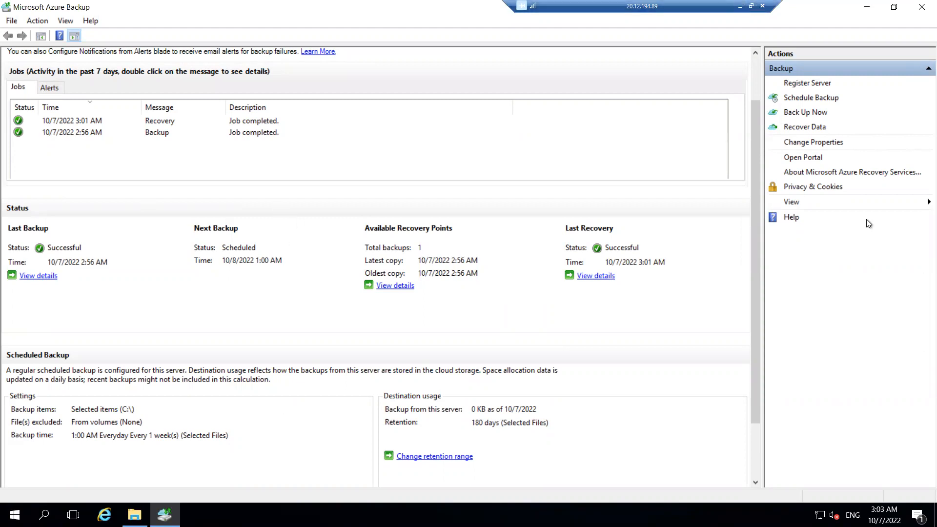
# - Create a daily System State backup schedule at 5:00 AM with the default retention policy and finish the wizard
pyautogui.click(819, 99)
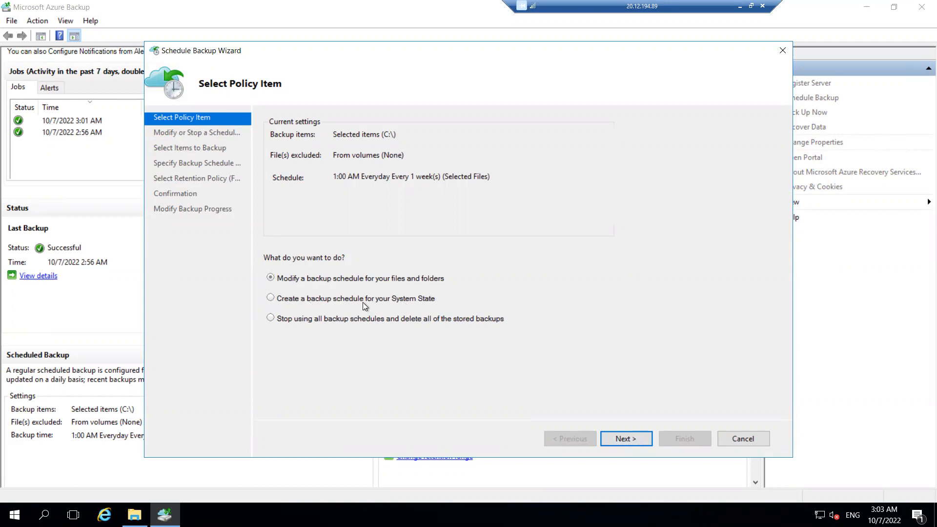
pyautogui.click(300, 300)
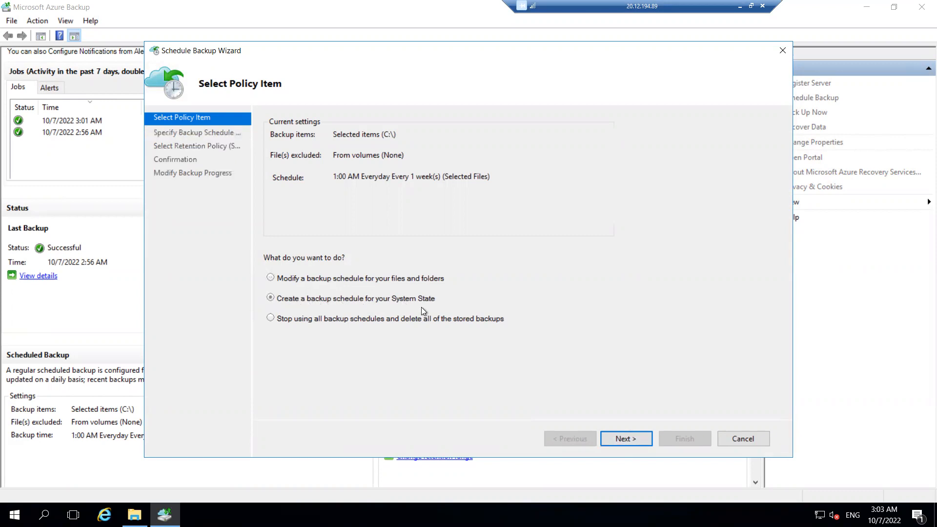
pyautogui.click(631, 441)
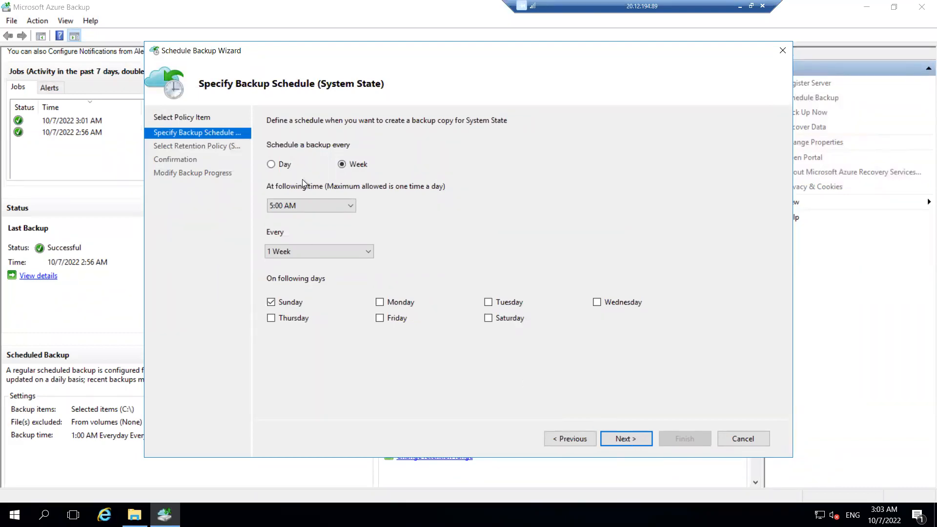
pyautogui.click(271, 163)
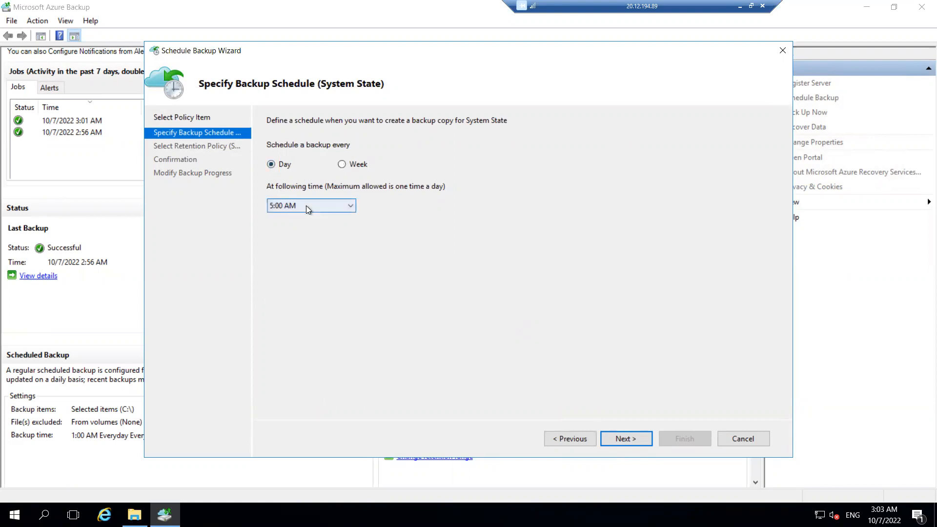
pyautogui.click(306, 206)
pyautogui.click(306, 206)
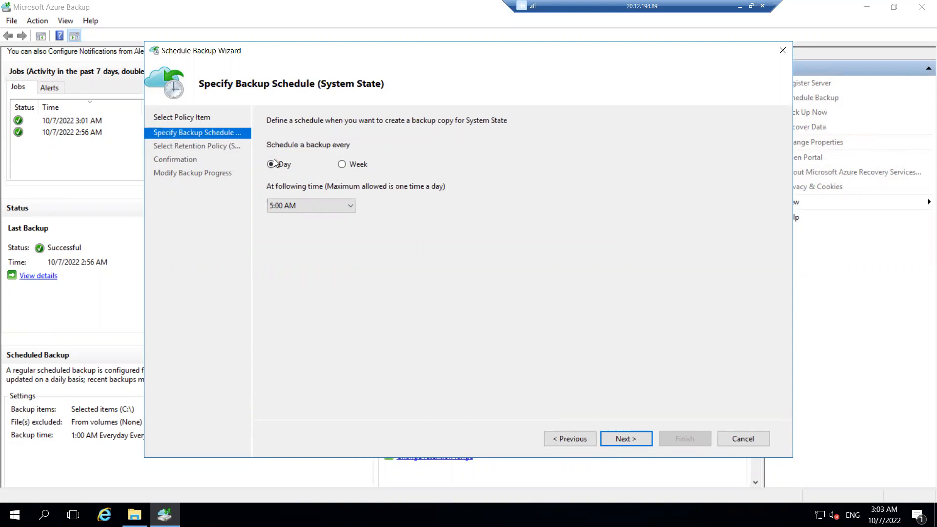
pyautogui.click(616, 433)
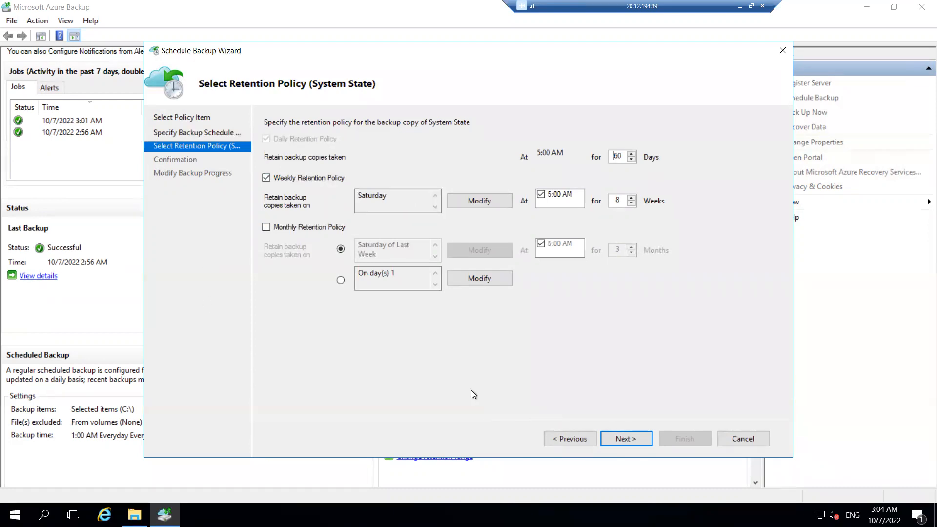
pyautogui.click(629, 437)
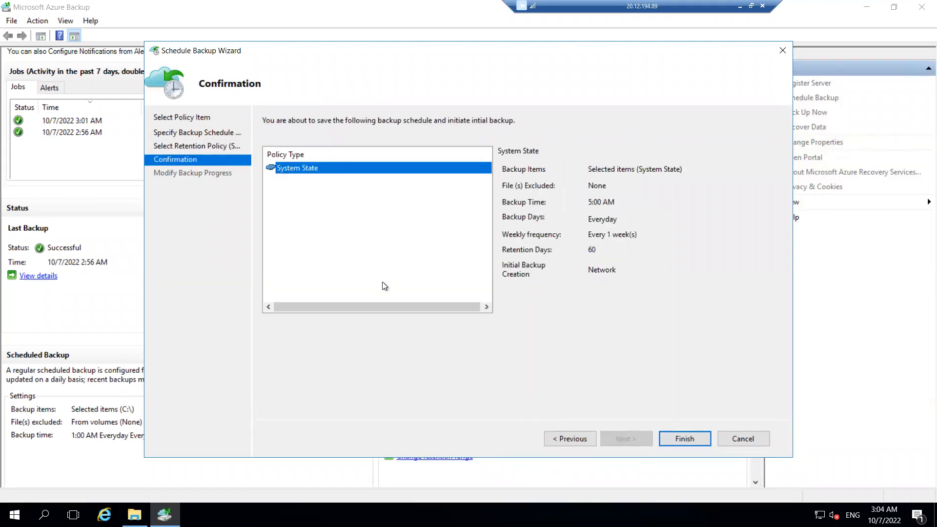
pyautogui.click(748, 437)
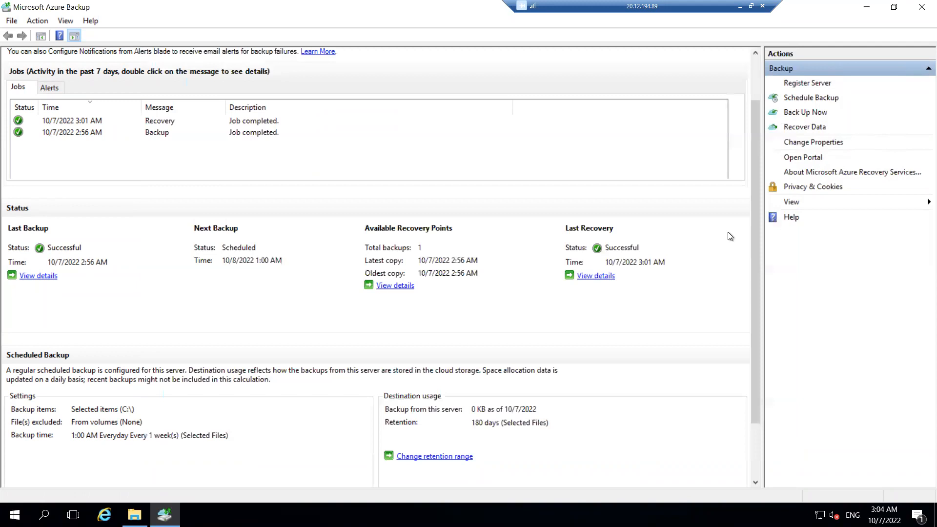
# - Switch to the Azure portal and open myvault's Azure Backup Agent backup items to review the protected server
pyautogui.click(739, 6)
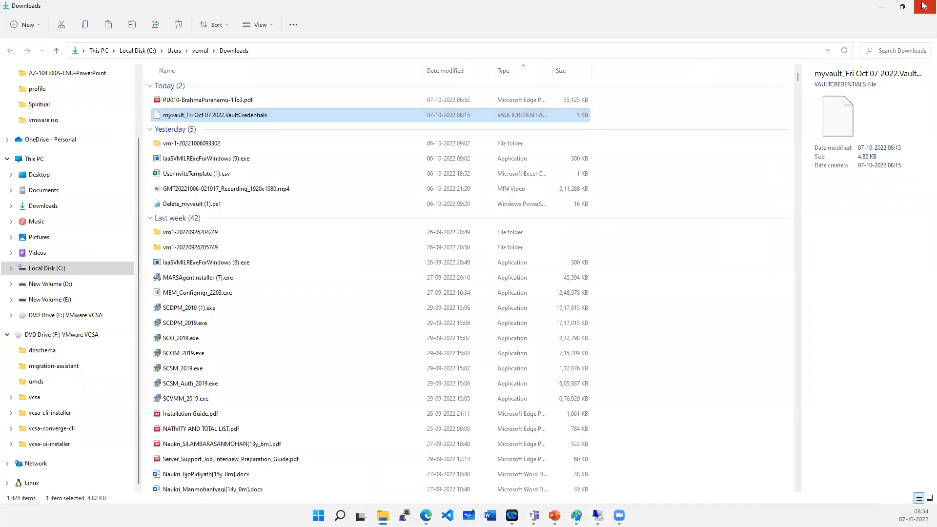
pyautogui.click(311, 88)
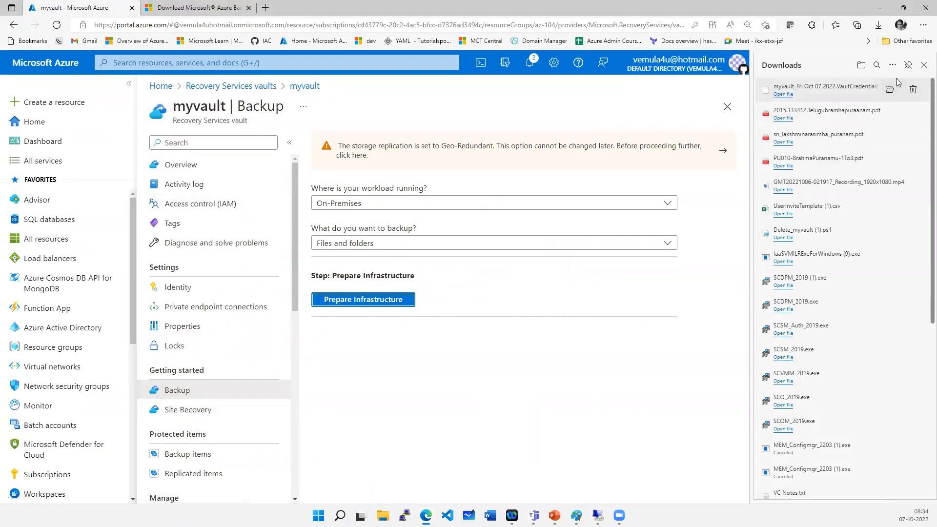
pyautogui.click(922, 66)
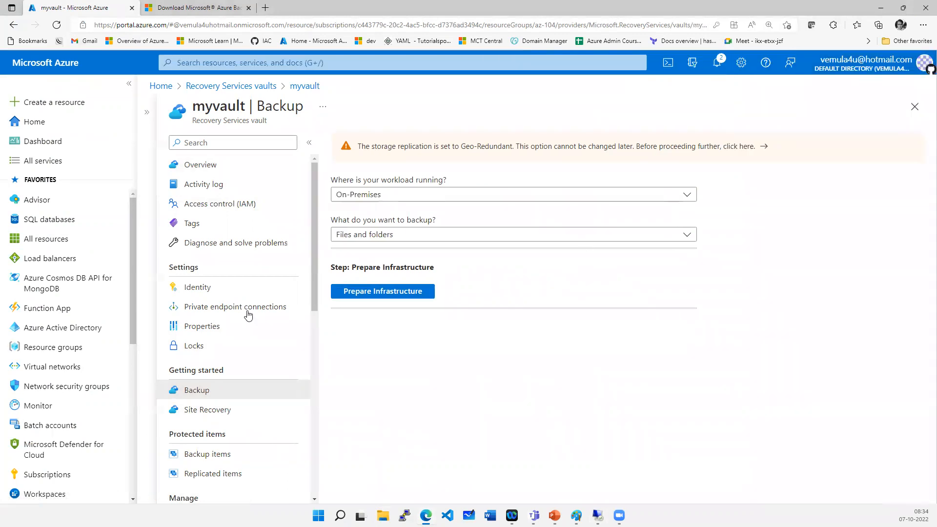
pyautogui.click(205, 455)
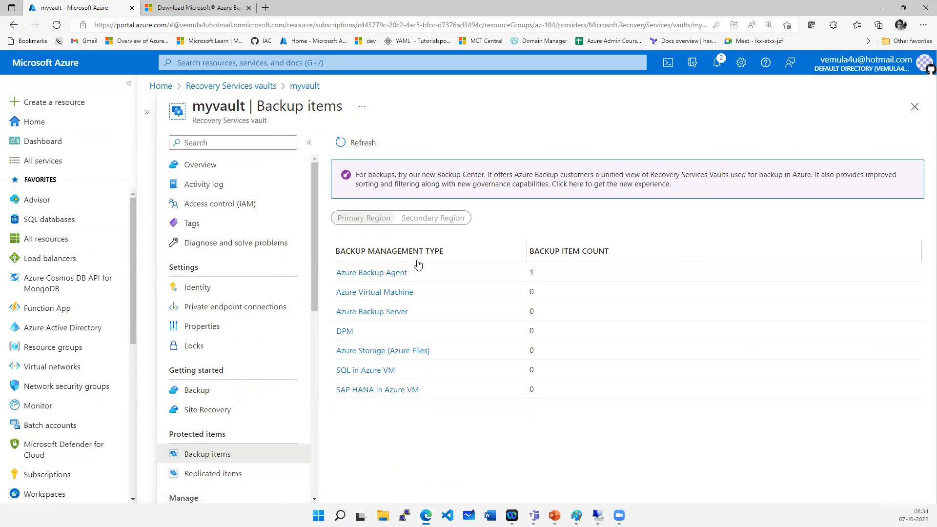
pyautogui.click(392, 275)
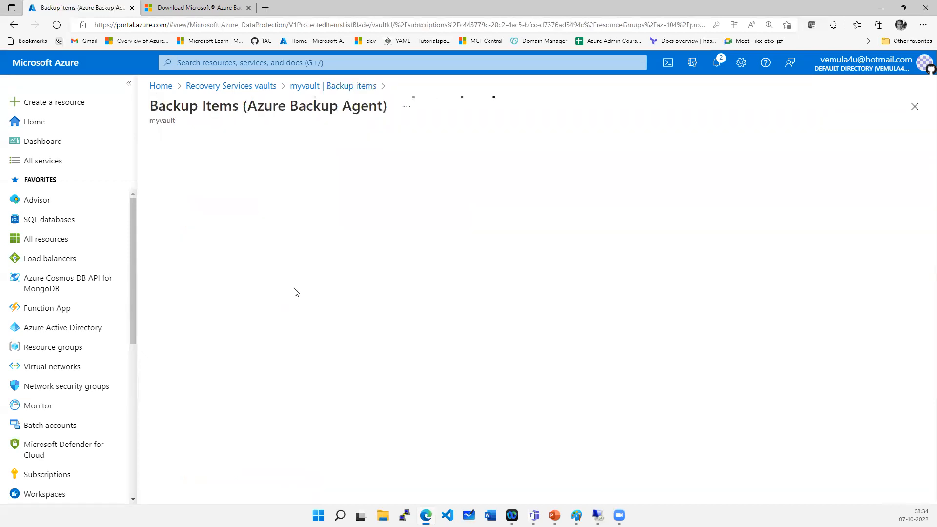
pyautogui.click(315, 266)
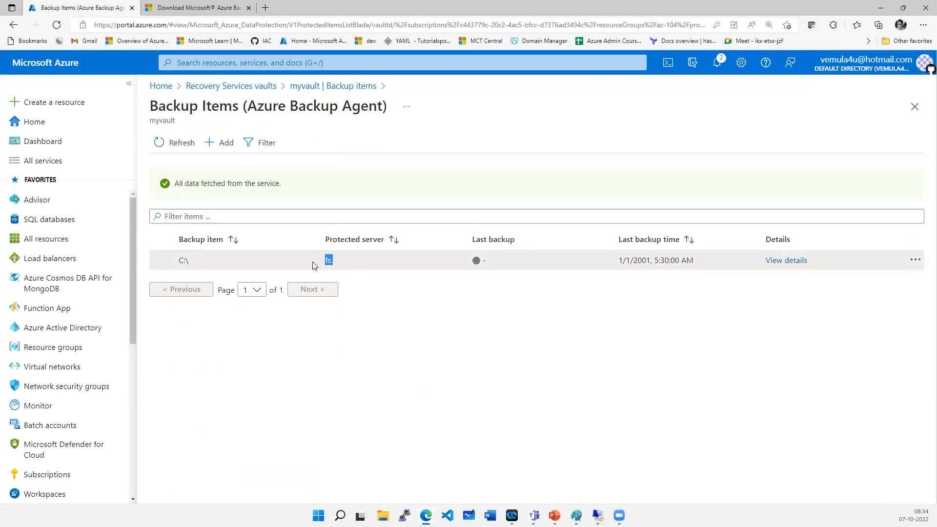
pyautogui.click(422, 391)
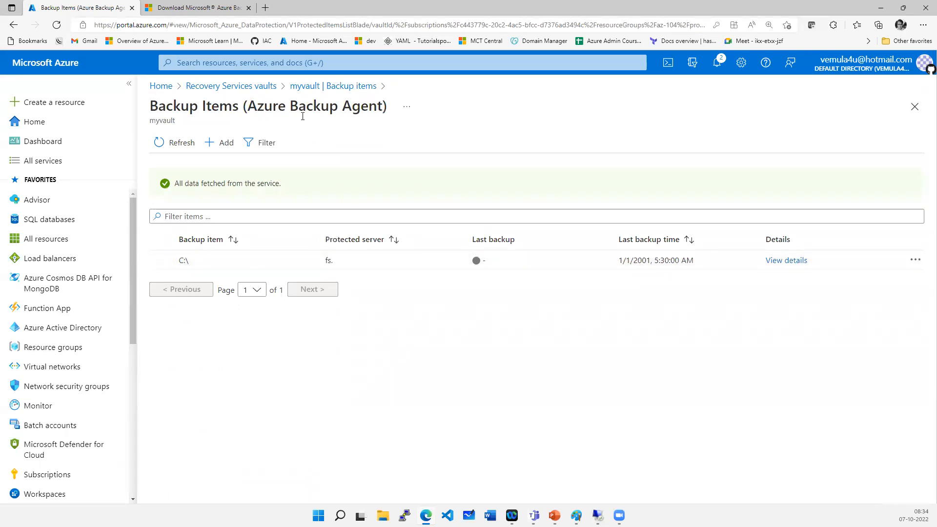
# - Open Backup center and start a new backup configuration to view the datasource types, then return to Backup center
pyautogui.click(313, 92)
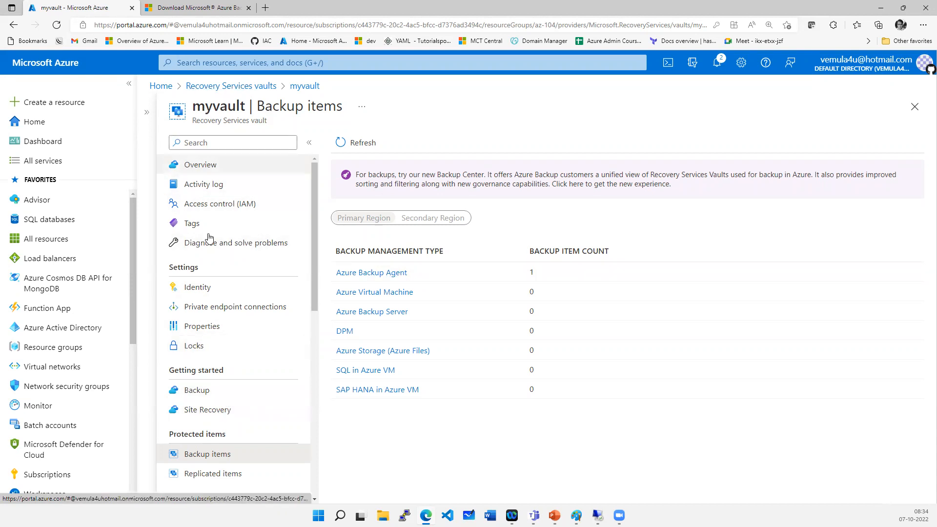
pyautogui.click(328, 59)
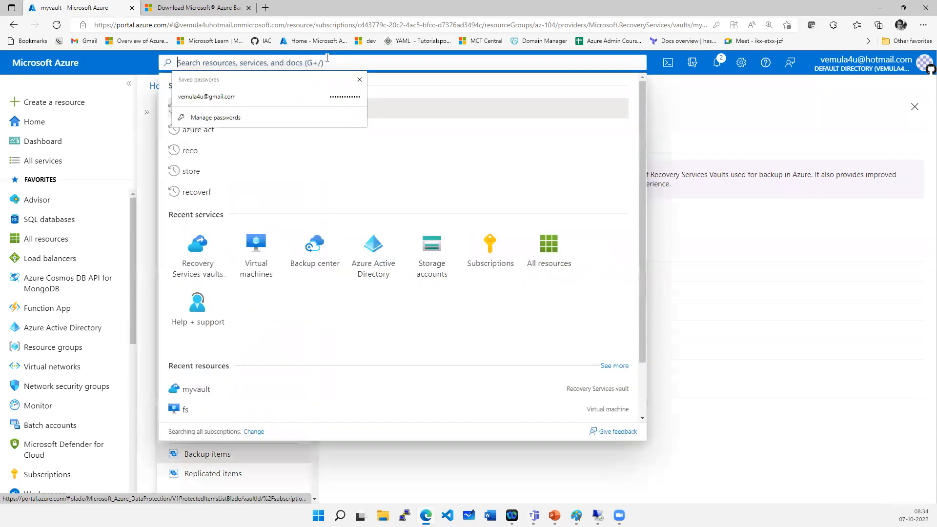
pyautogui.click(305, 263)
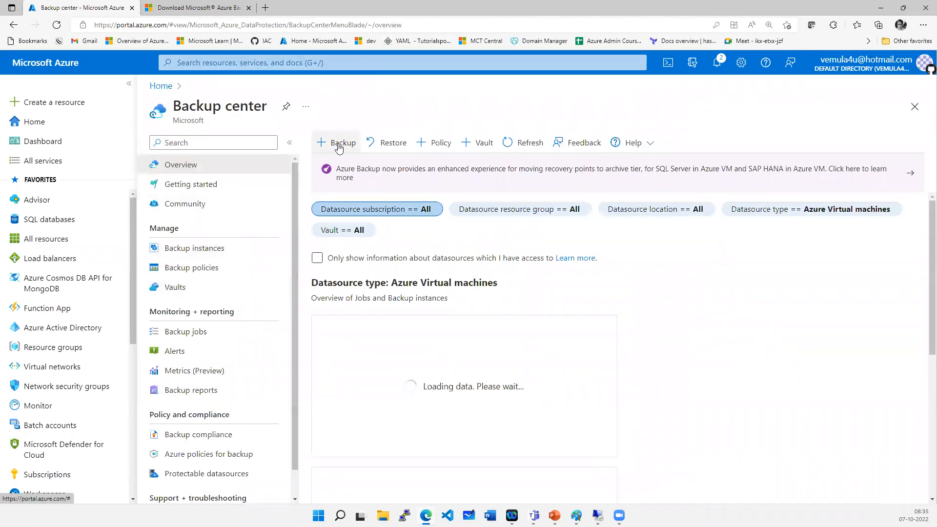
pyautogui.click(337, 142)
pyautogui.click(345, 205)
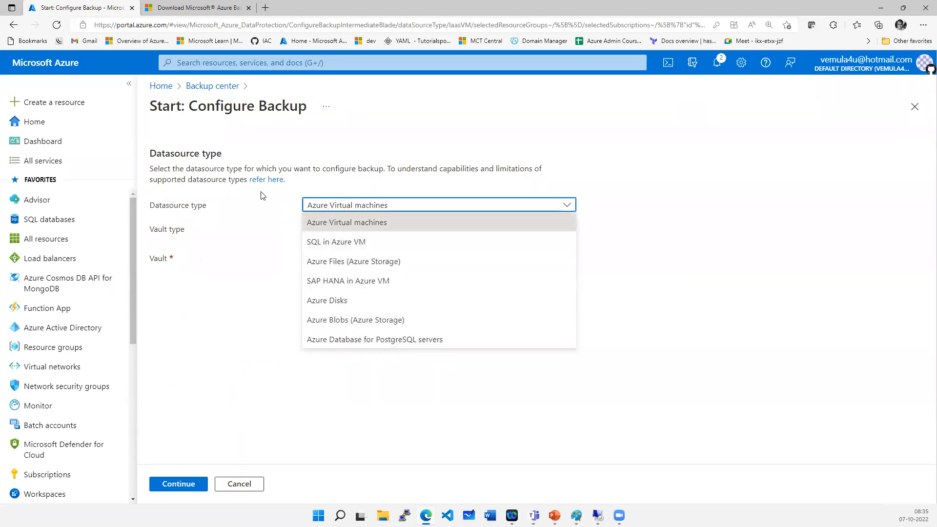
pyautogui.click(222, 87)
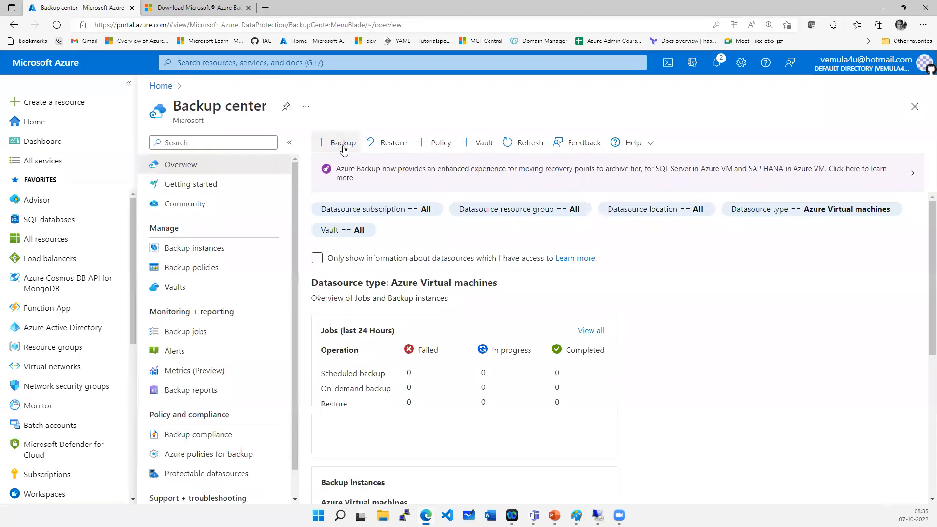
# - Start another backup configuration to list the available datasource types again, then return to Backup center
pyautogui.click(343, 143)
pyautogui.click(337, 207)
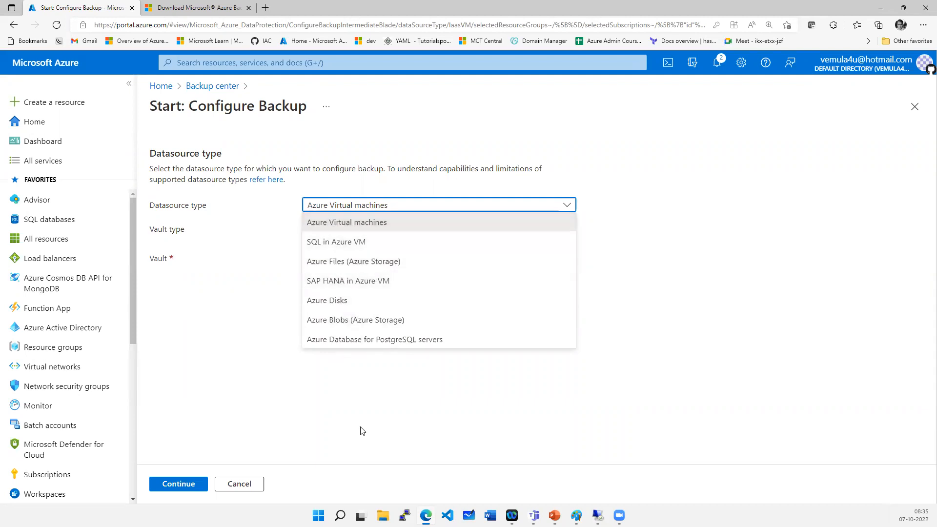
pyautogui.click(289, 248)
pyautogui.click(213, 86)
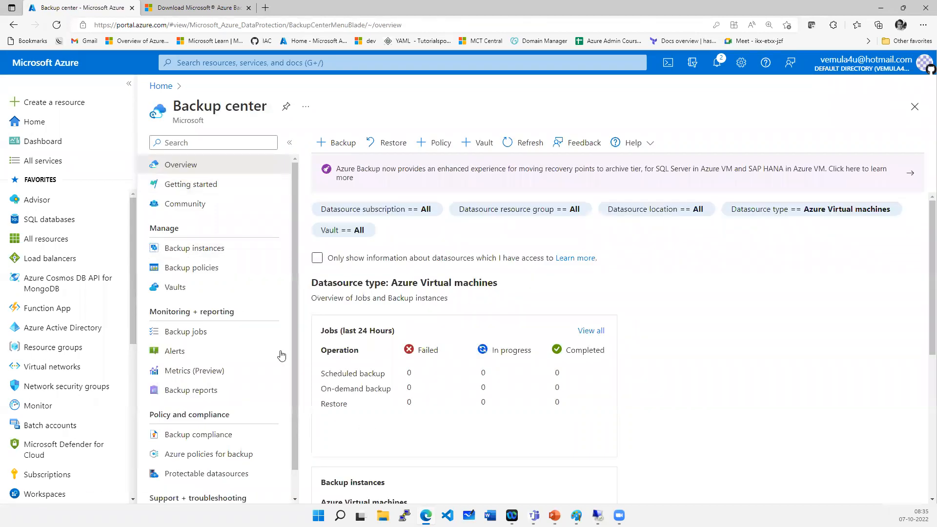
# - Open Backup instances in Backup center and view the options of the datasource type filter
pyautogui.click(201, 249)
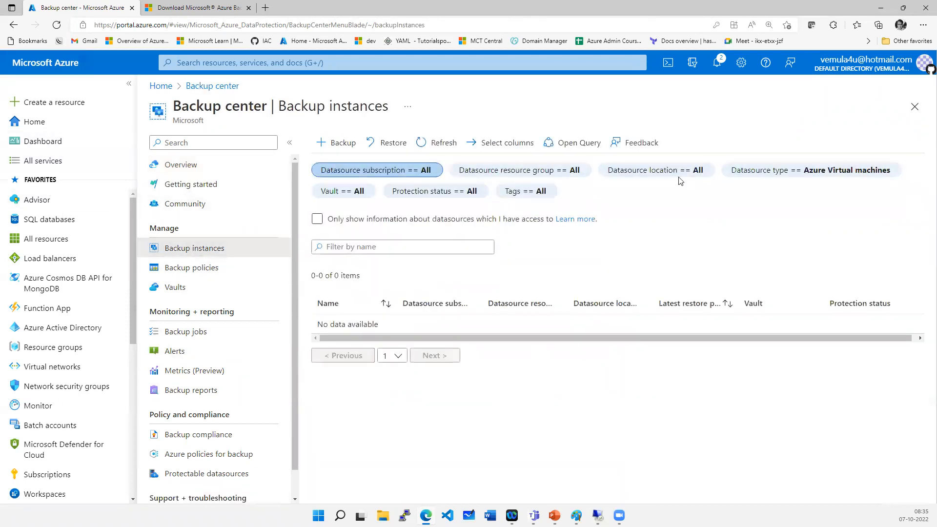
pyautogui.click(829, 171)
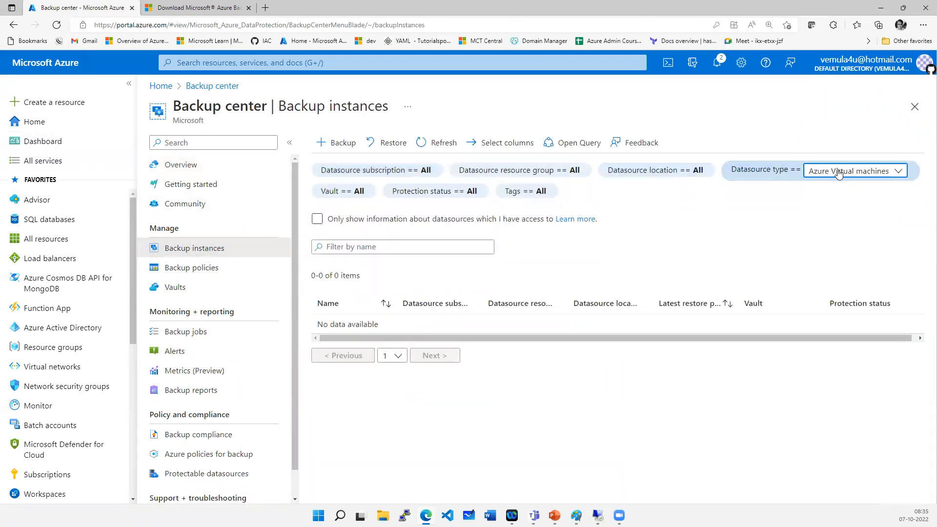
pyautogui.click(838, 173)
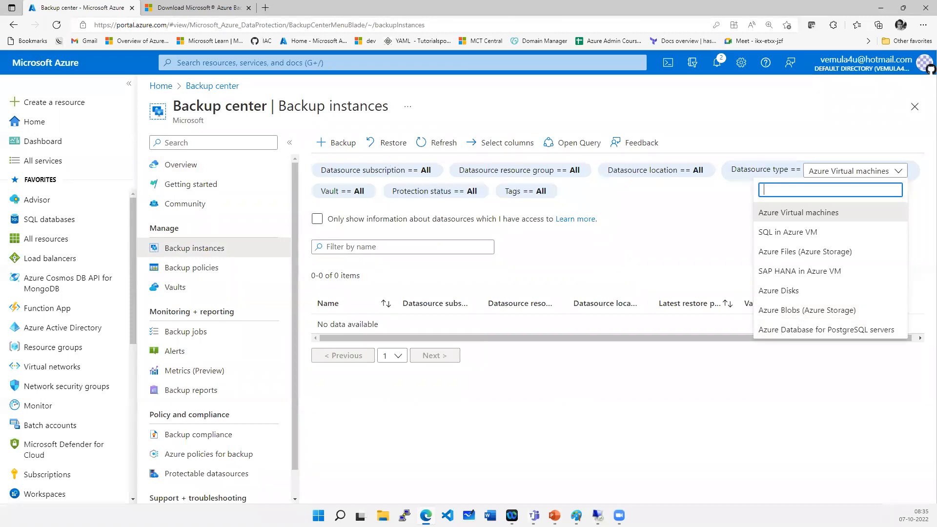
# - Open the myvault Recovery Services vault and view its Azure Backup Agent backup items
pyautogui.click(257, 64)
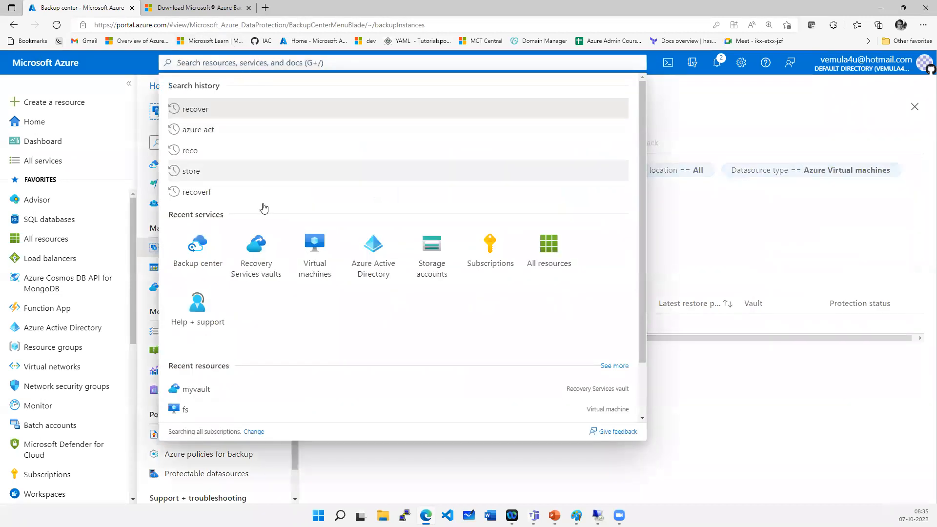
pyautogui.click(260, 265)
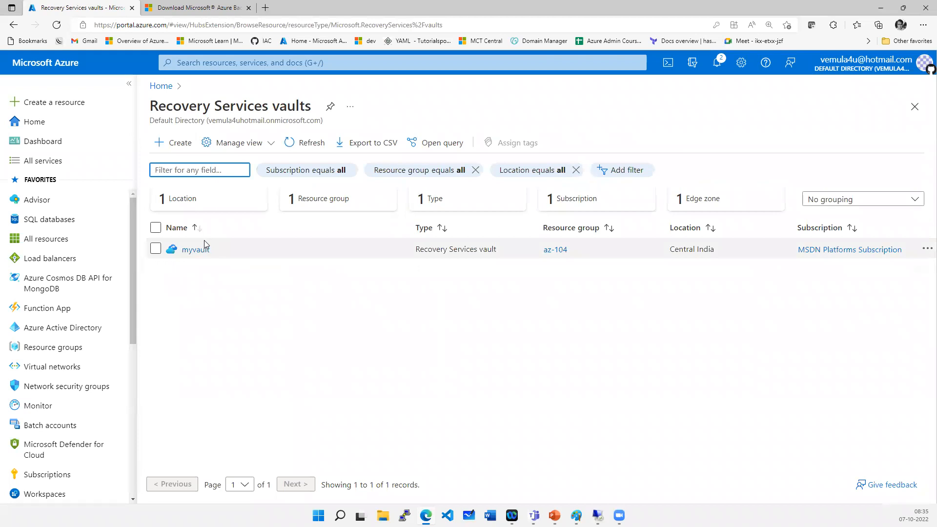
pyautogui.click(200, 248)
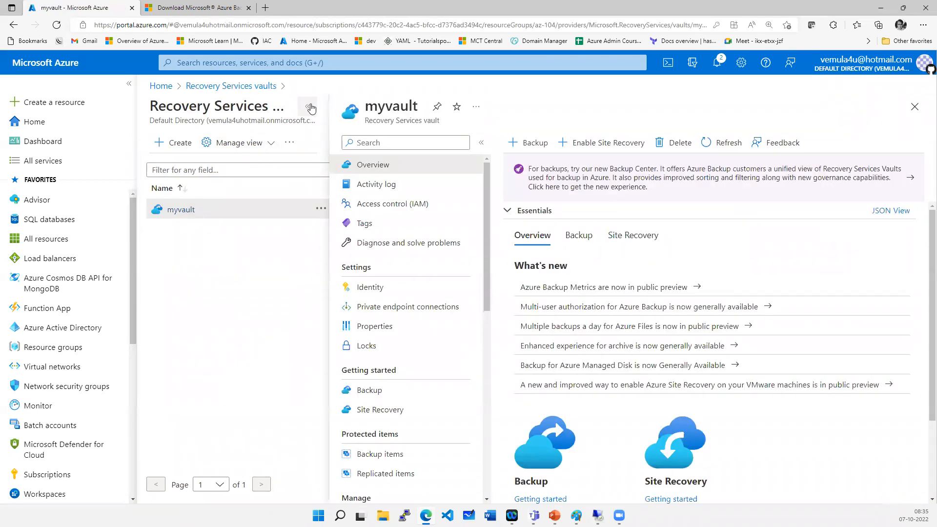
pyautogui.click(308, 106)
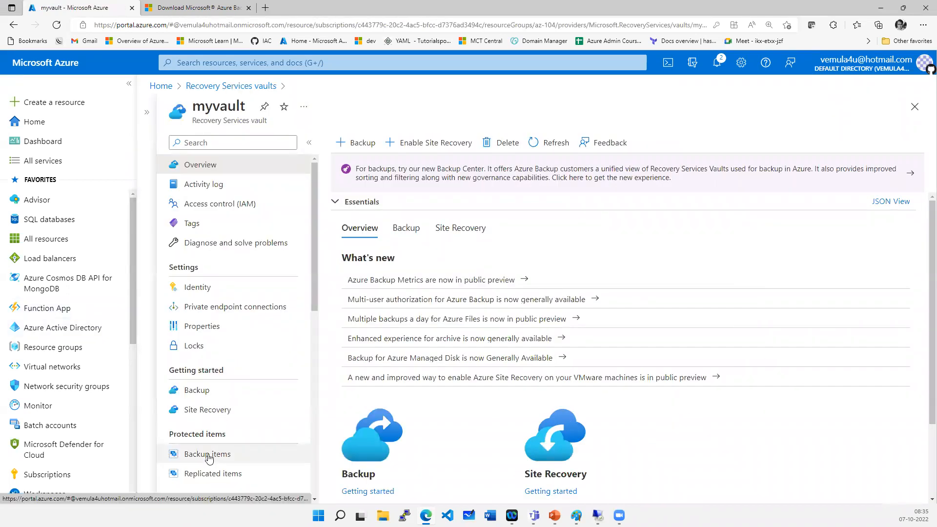
pyautogui.moveTo(205, 106); pyautogui.dragTo(247, 109)
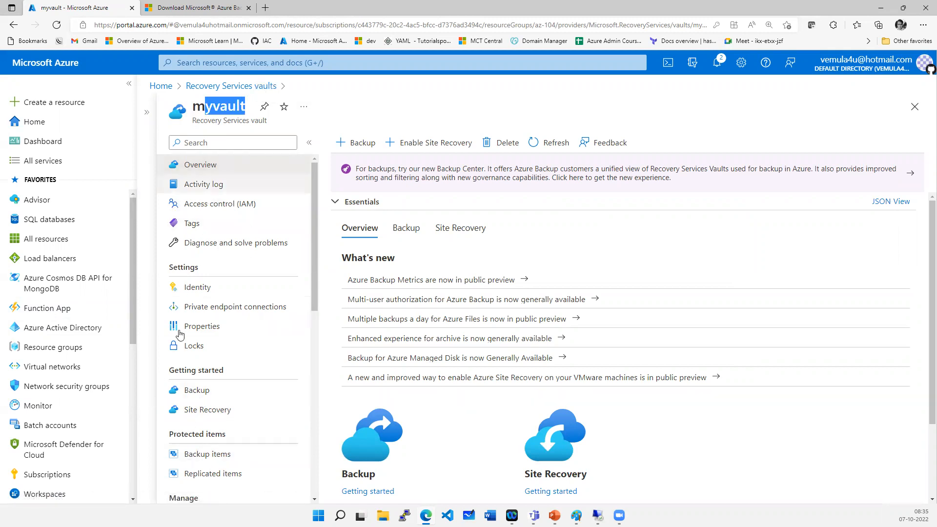
pyautogui.click(210, 453)
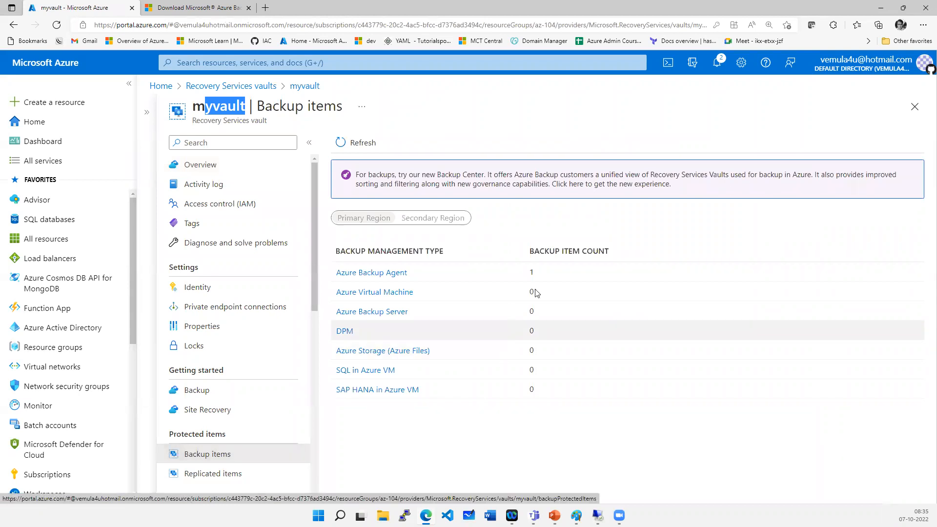
pyautogui.moveTo(367, 273); pyautogui.dragTo(391, 273)
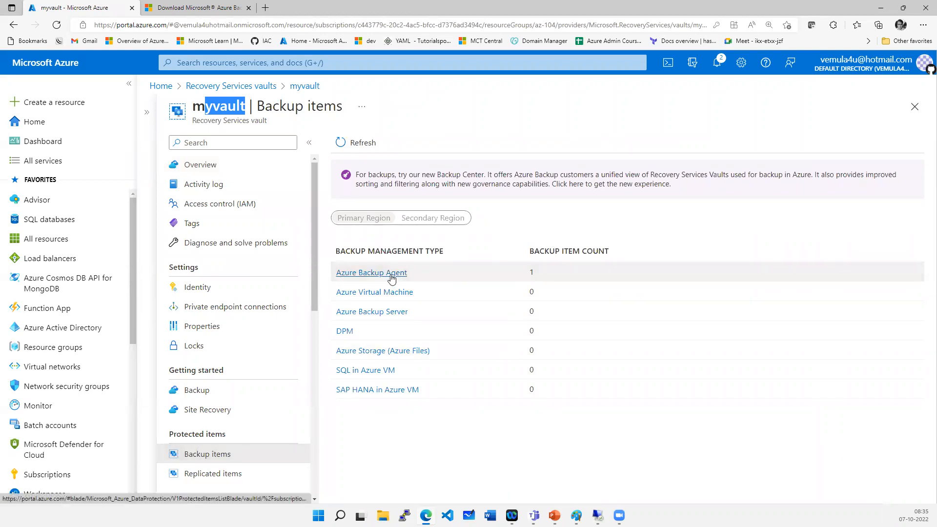
pyautogui.click(367, 273)
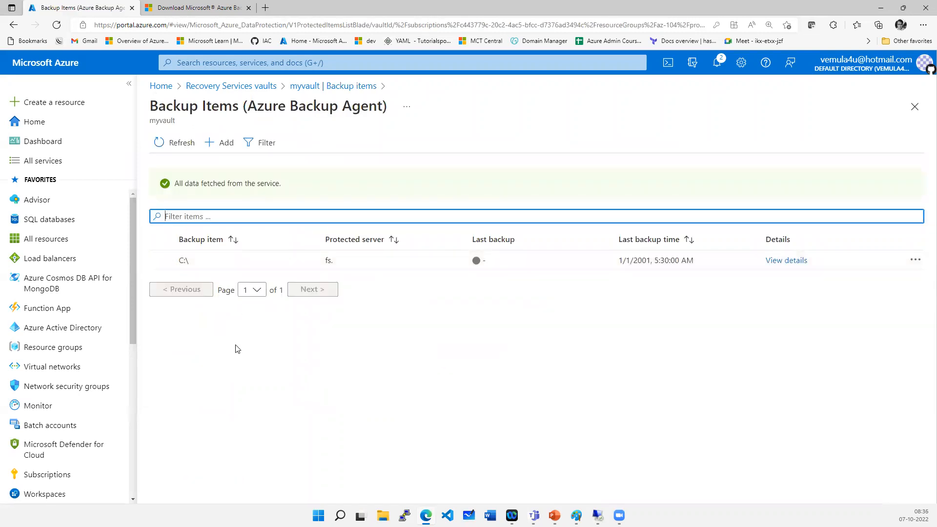
# - Go back to myvault's backup items, view the Azure Backup Server items, then return to the myvault vault
pyautogui.click(334, 86)
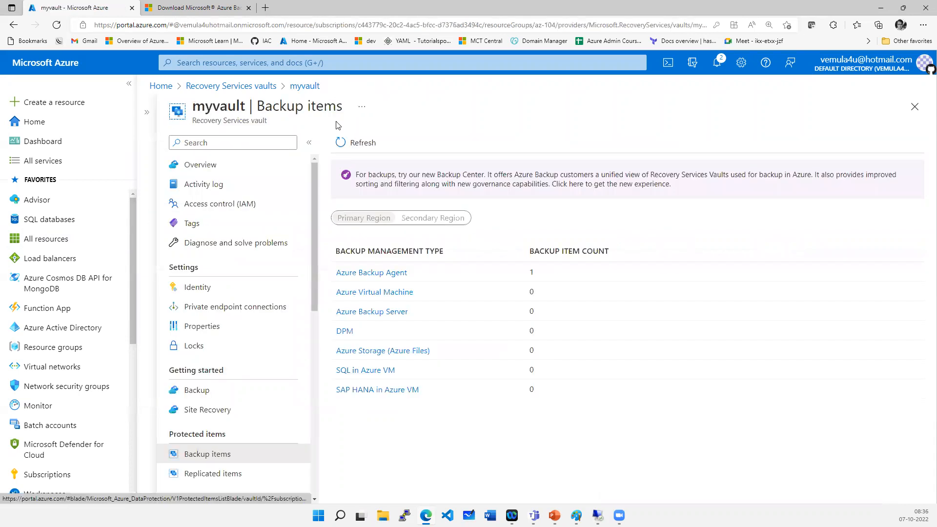
pyautogui.click(351, 312)
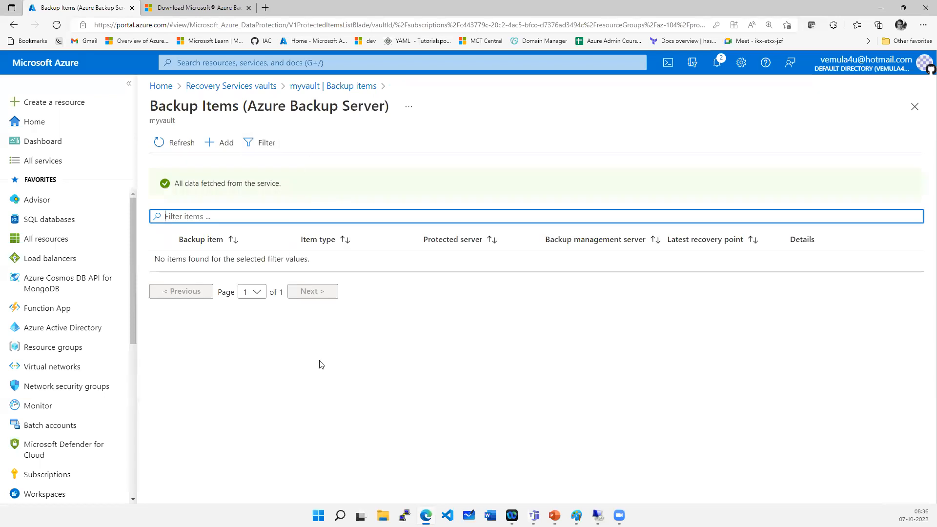
pyautogui.click(260, 88)
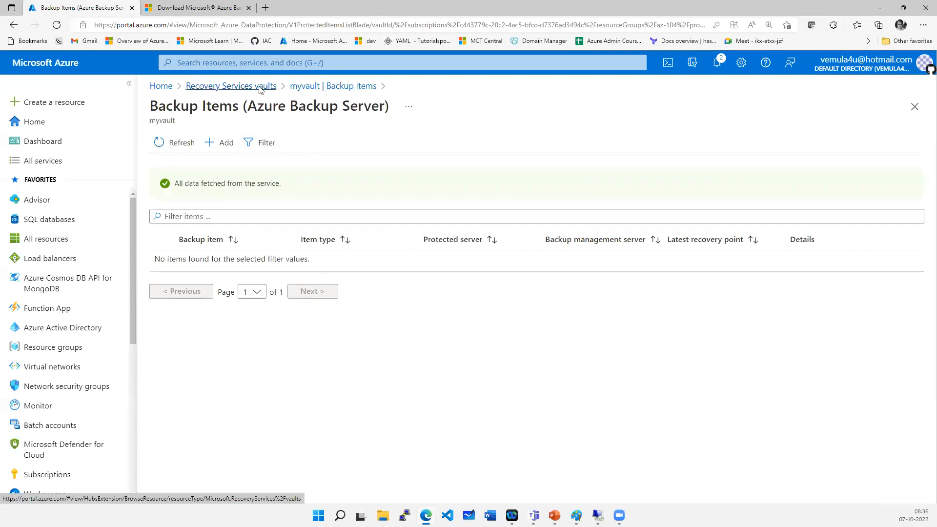
pyautogui.click(200, 251)
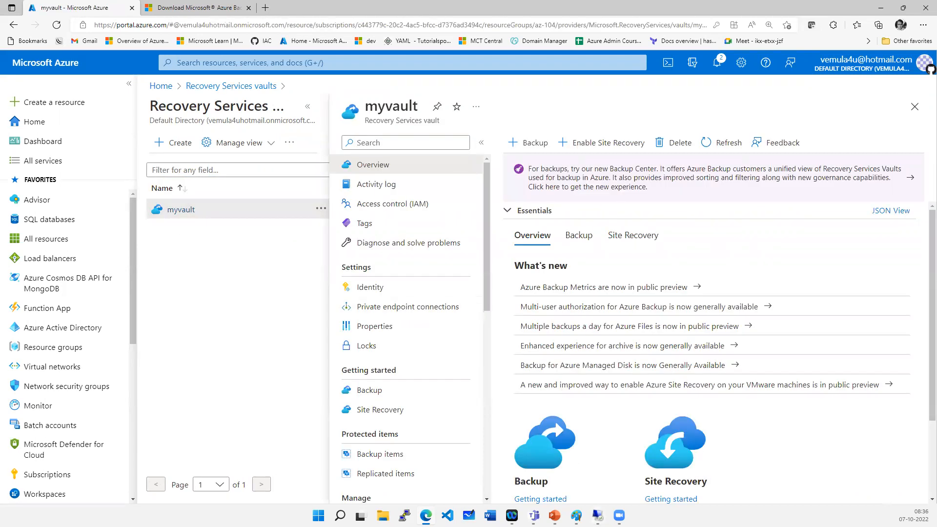
# - Switch to the remote desktop session to view the Microsoft Azure Backup console, then minimize it
pyautogui.click(598, 516)
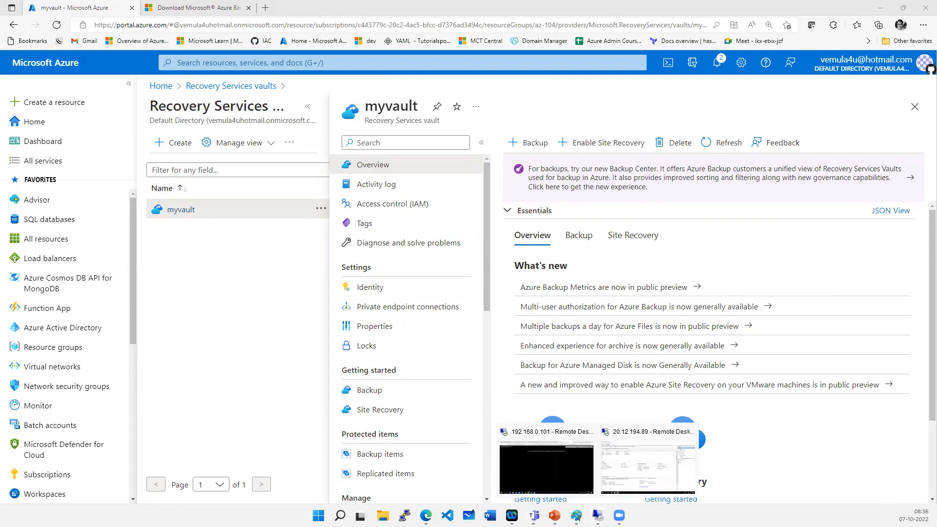
pyautogui.click(640, 476)
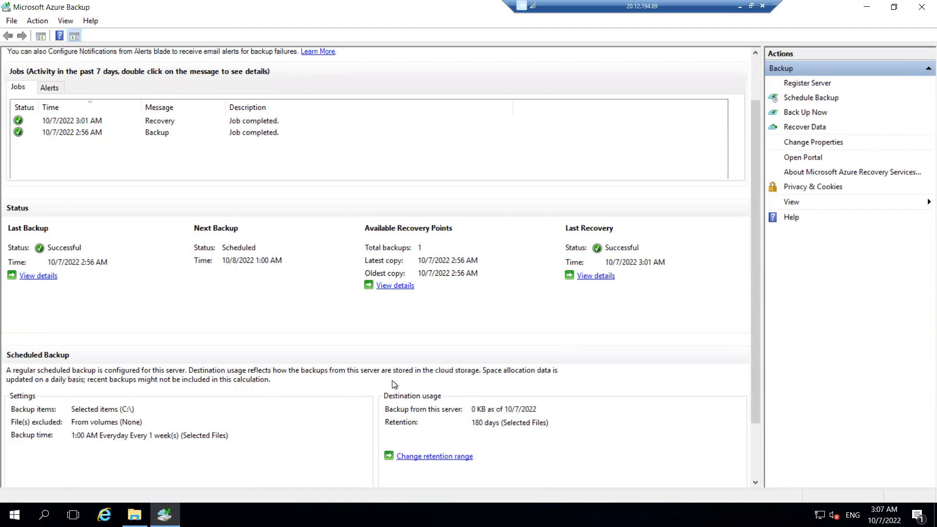
pyautogui.click(751, 7)
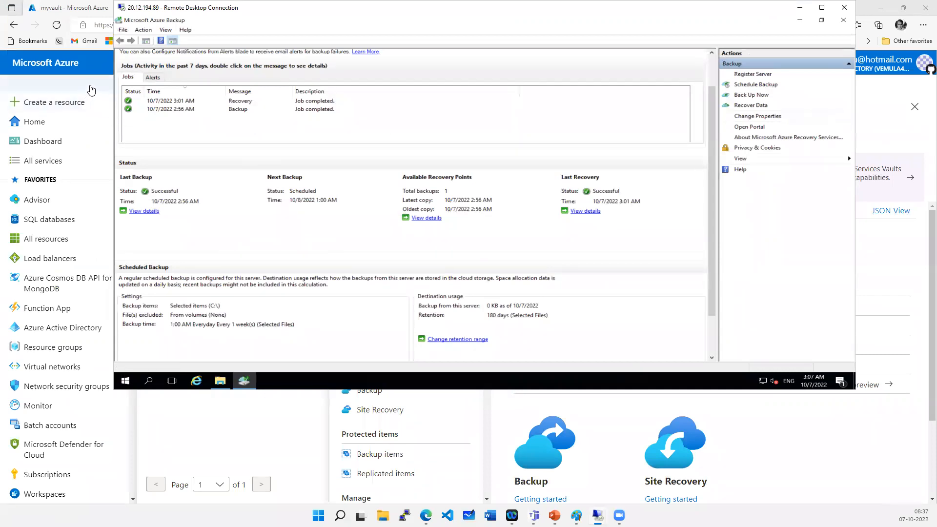
pyautogui.click(800, 7)
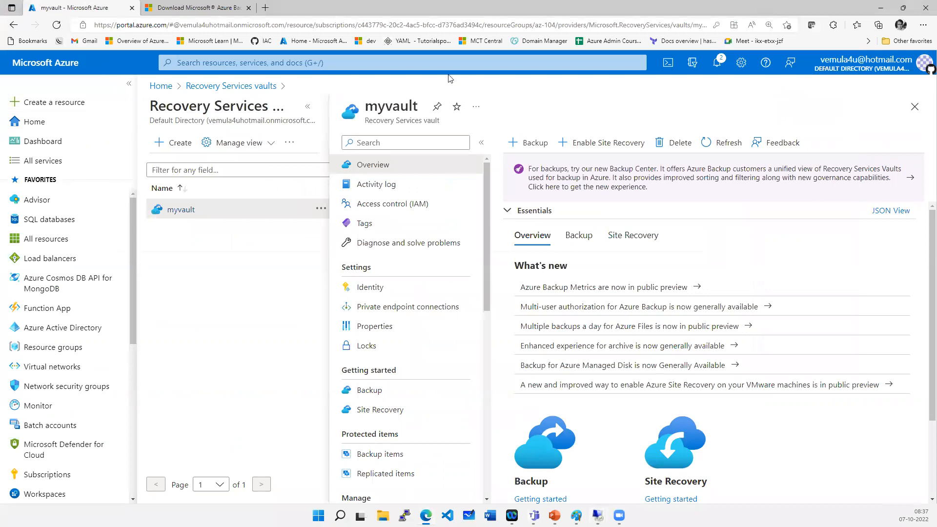
# - Expand the myvault pane, then switch back to the remote desktop session and maximize its window
pyautogui.click(308, 107)
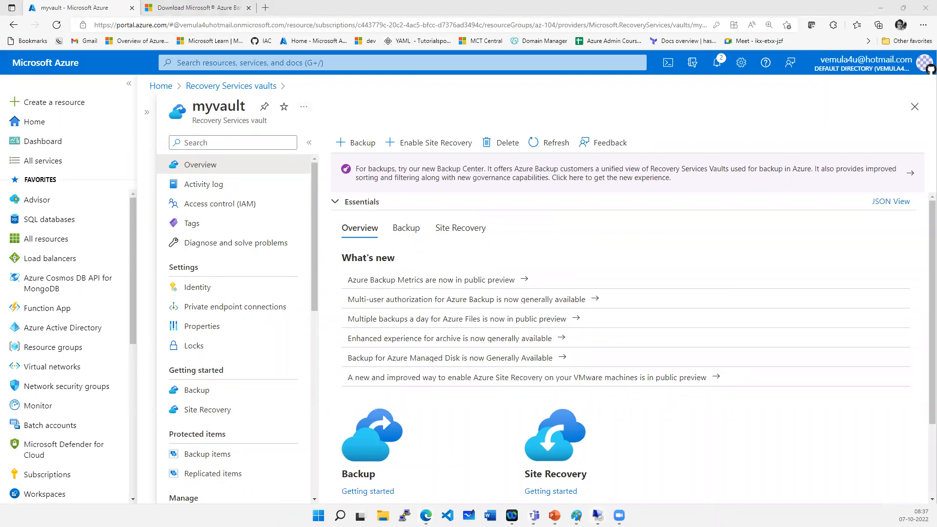
pyautogui.moveTo(598, 515)
pyautogui.click(669, 454)
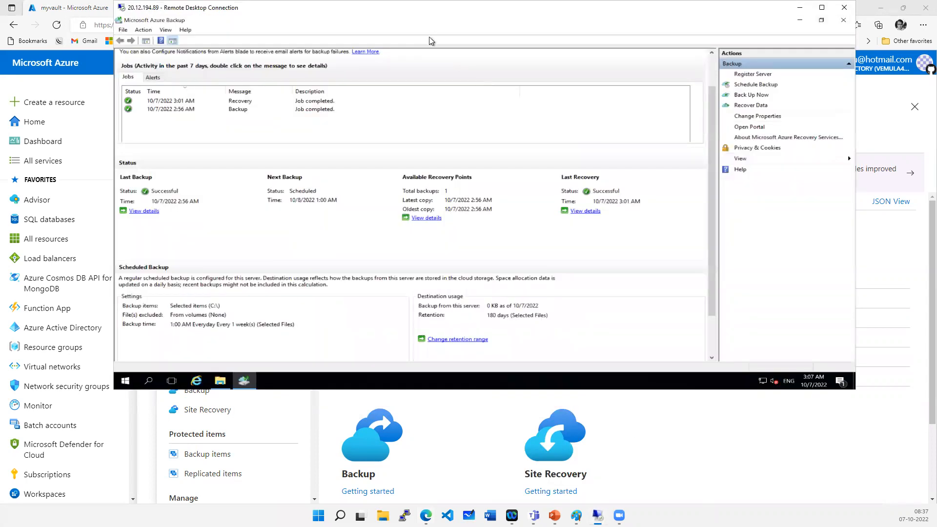
pyautogui.doubleClick(432, 8)
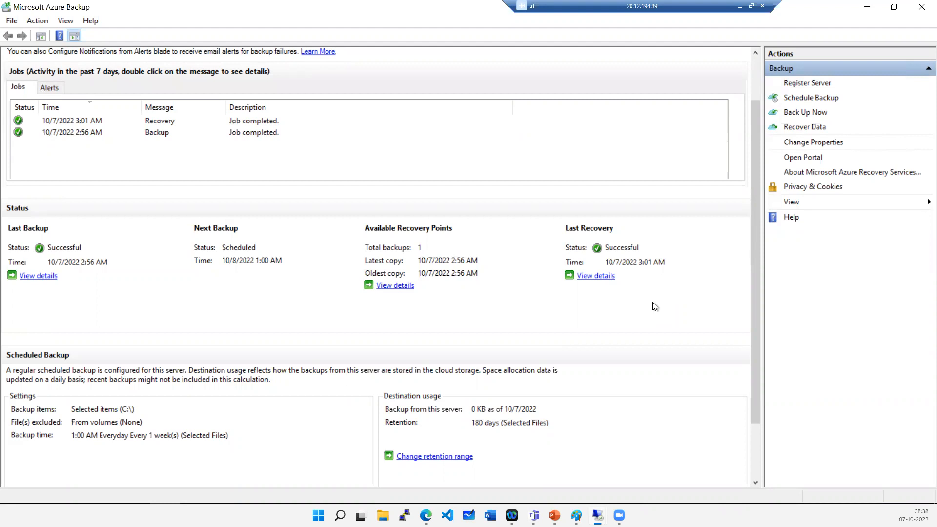
# - Try to delete the myvault vault manually, confirming that it should be permanently deleted
pyautogui.click(740, 7)
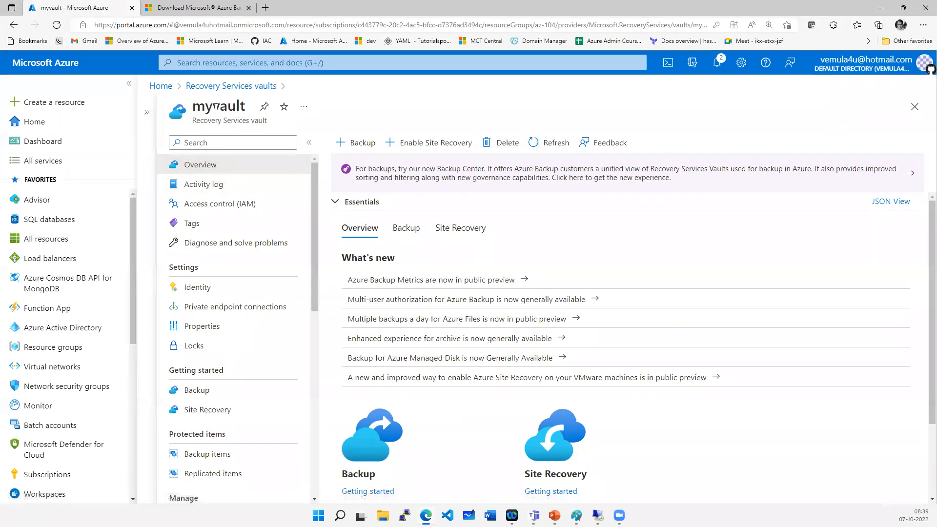
pyautogui.moveTo(213, 106); pyautogui.dragTo(242, 107)
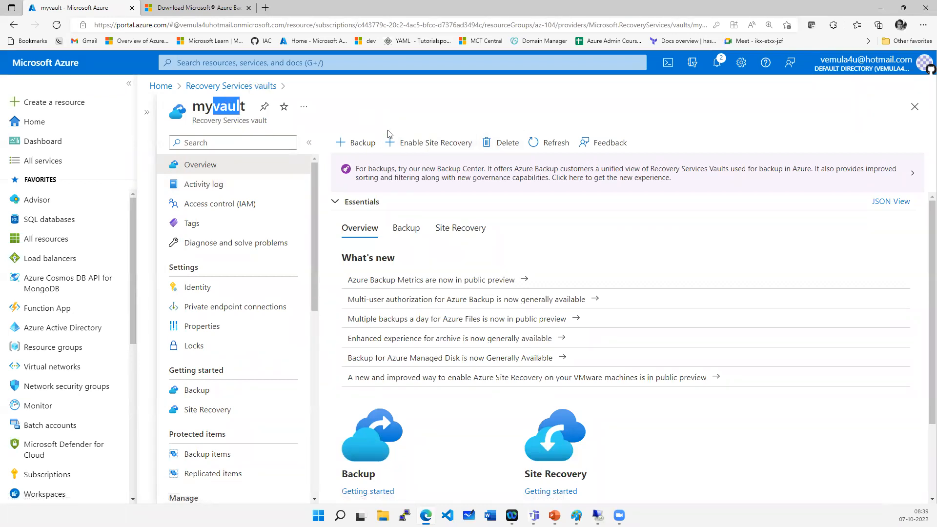
pyautogui.click(496, 148)
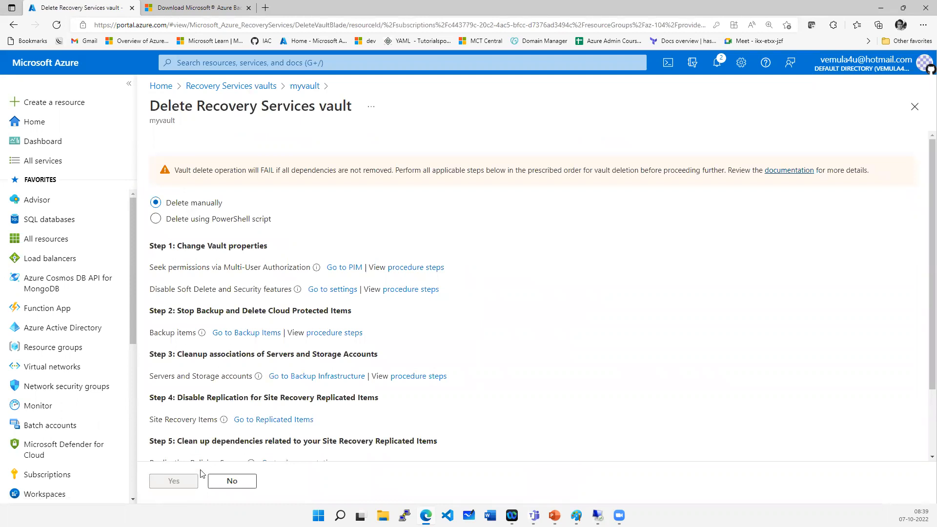
pyautogui.scroll(-2, 234, 423)
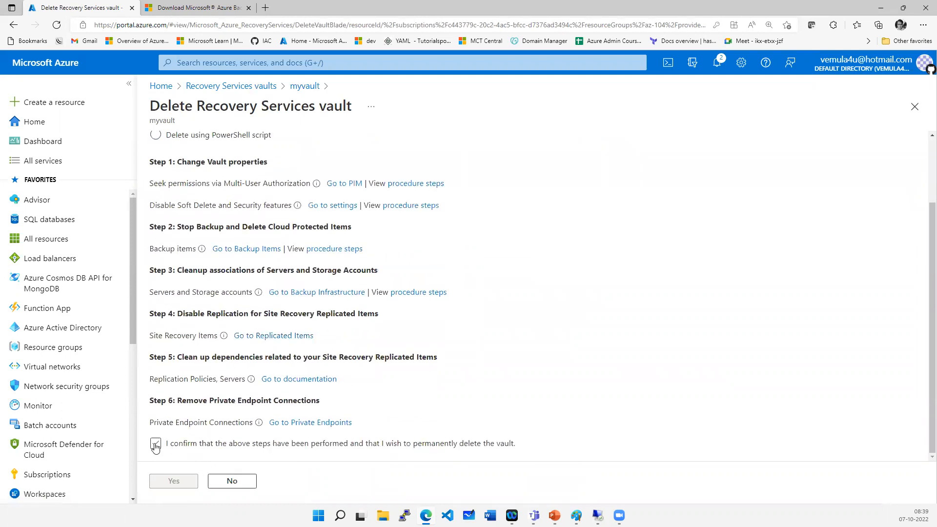
pyautogui.click(155, 443)
pyautogui.click(181, 481)
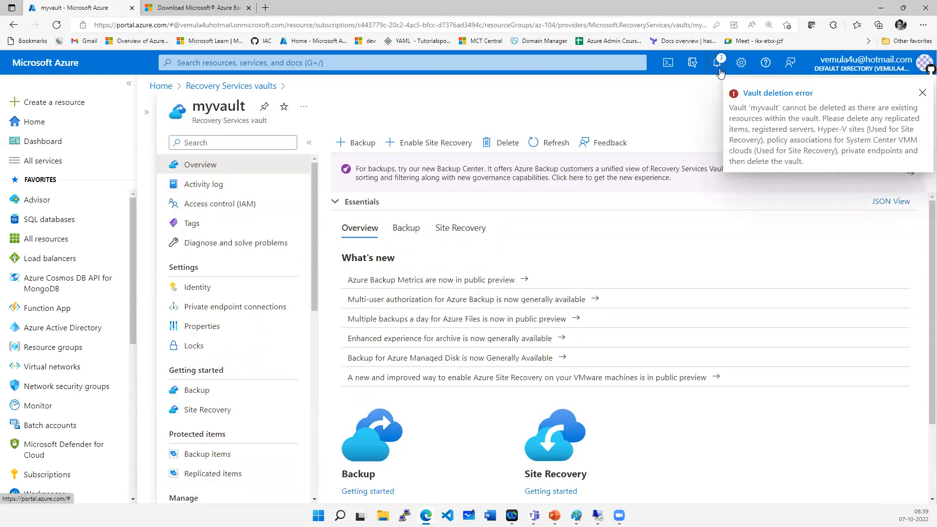
# - Read the vault deletion notification and check myvault's backup items before returning to its overview
pyautogui.click(719, 64)
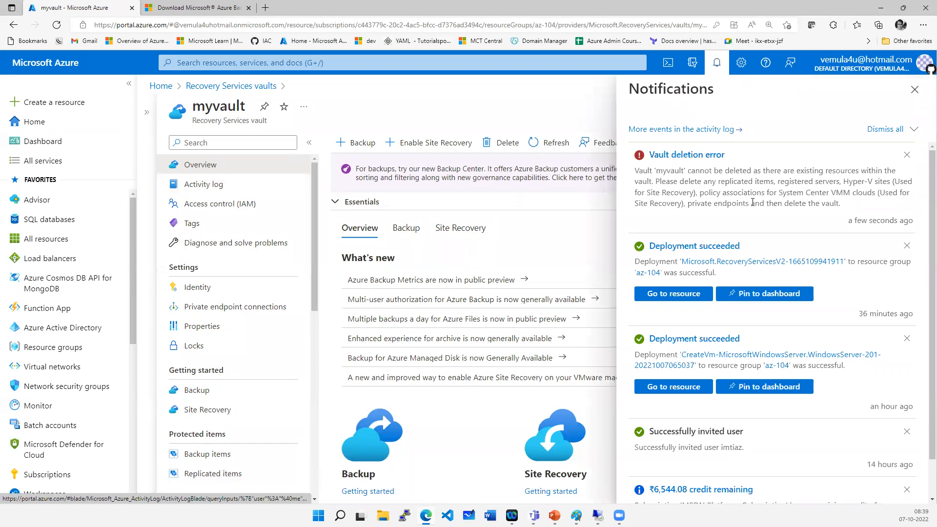
pyautogui.click(209, 456)
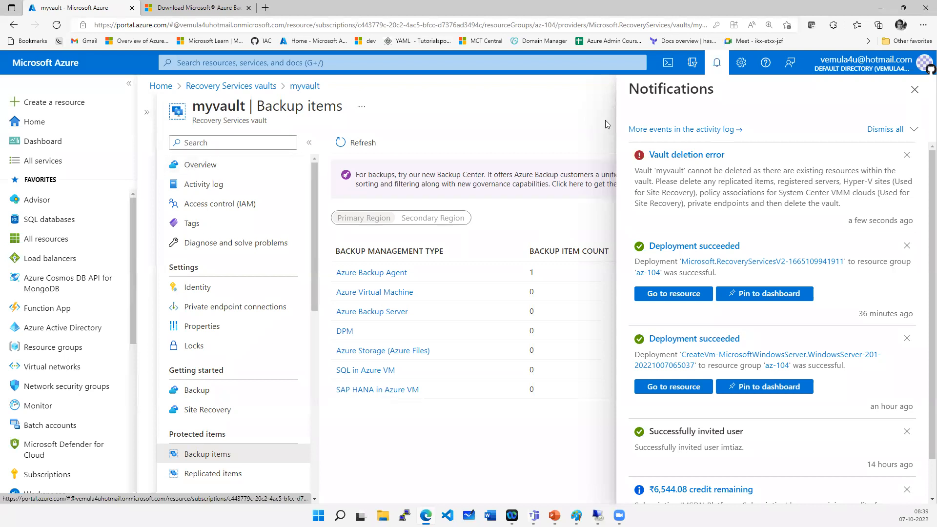
pyautogui.click(914, 90)
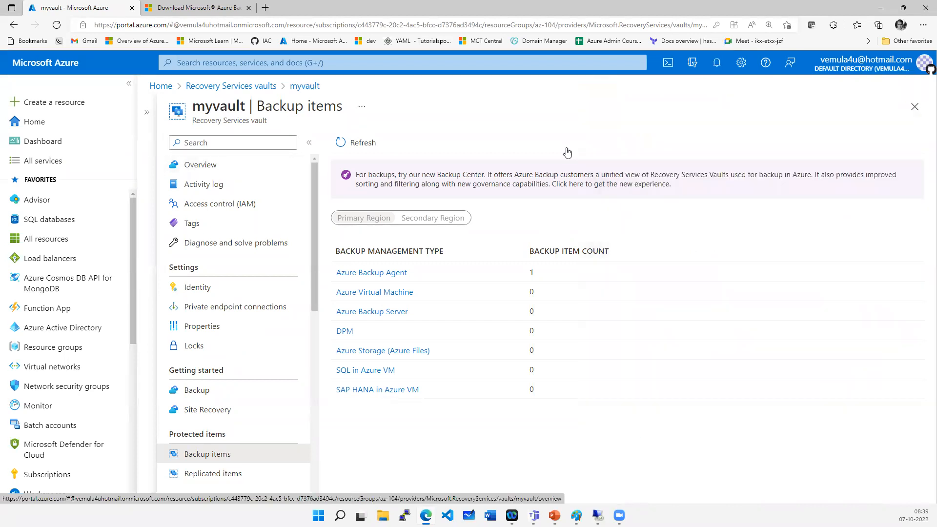
pyautogui.click(208, 165)
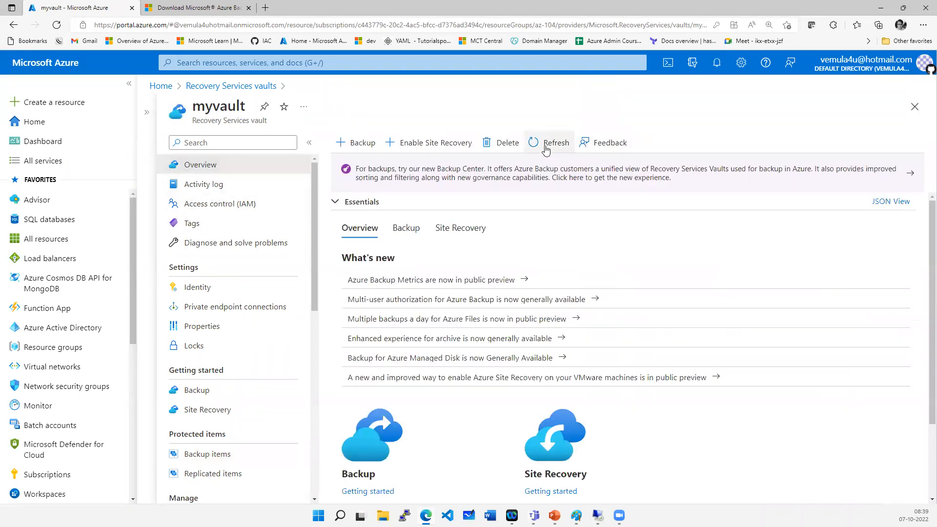
# - Start deleting myvault using the PowerShell script option, then generate, download and keep the deletion script
pyautogui.click(502, 145)
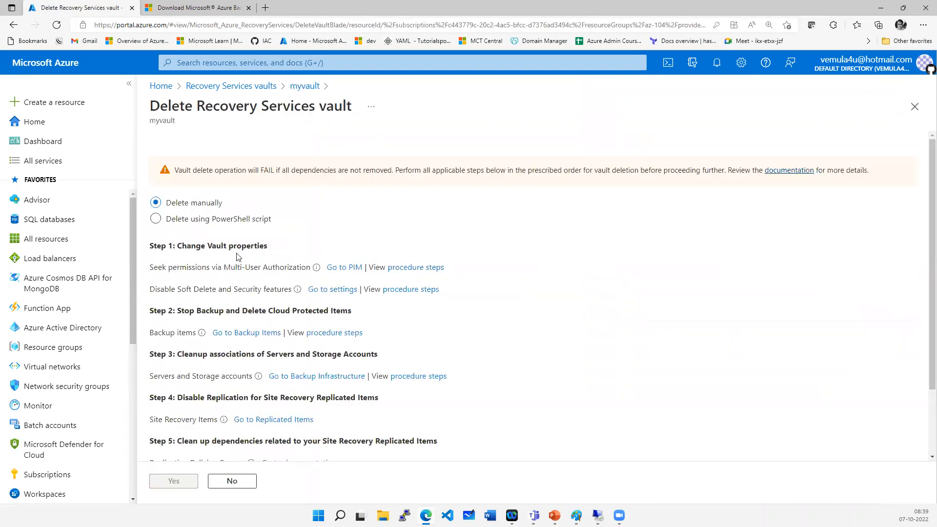
pyautogui.click(229, 222)
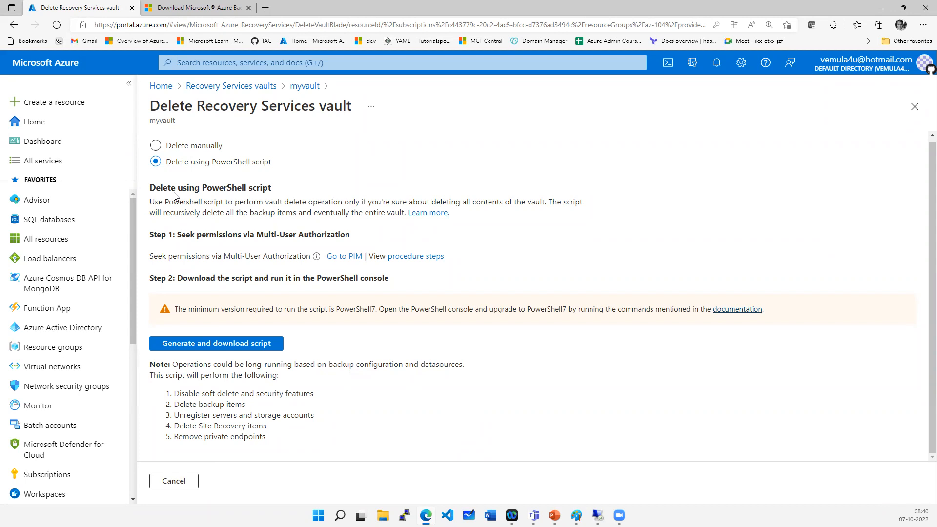
pyautogui.click(229, 342)
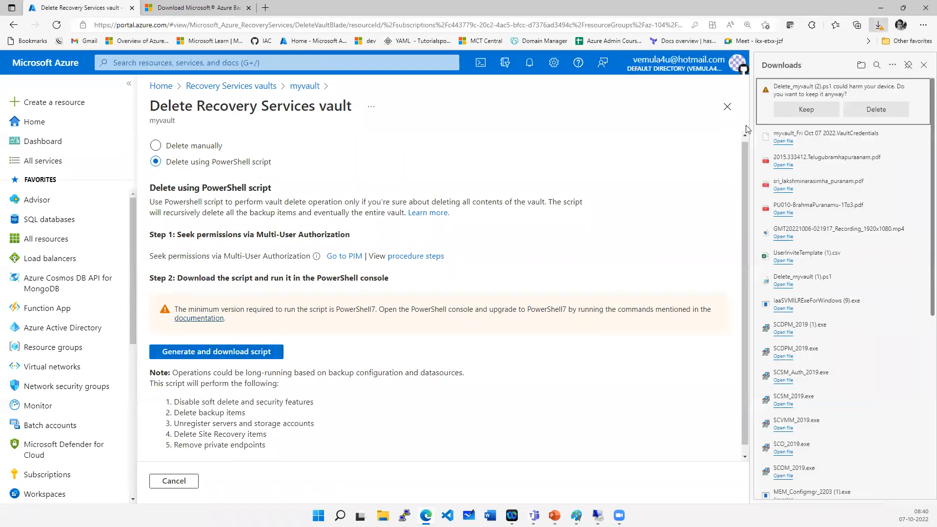
pyautogui.click(806, 110)
pyautogui.click(798, 96)
# - Open the downloaded Delete_myvault (2).ps1 script in Notepad and select and copy its entire contents
pyautogui.click(500, 266)
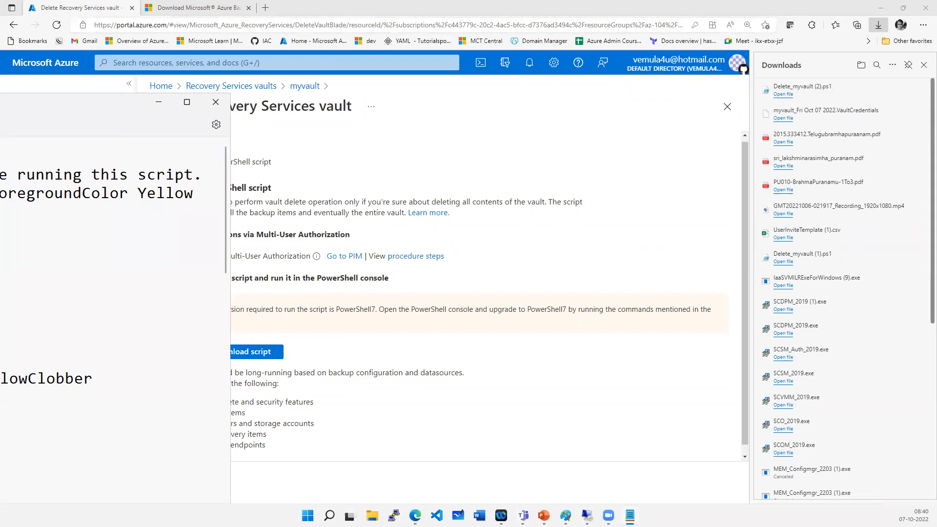
pyautogui.moveTo(1, 104); pyautogui.dragTo(720, 68)
pyautogui.doubleClick(718, 64)
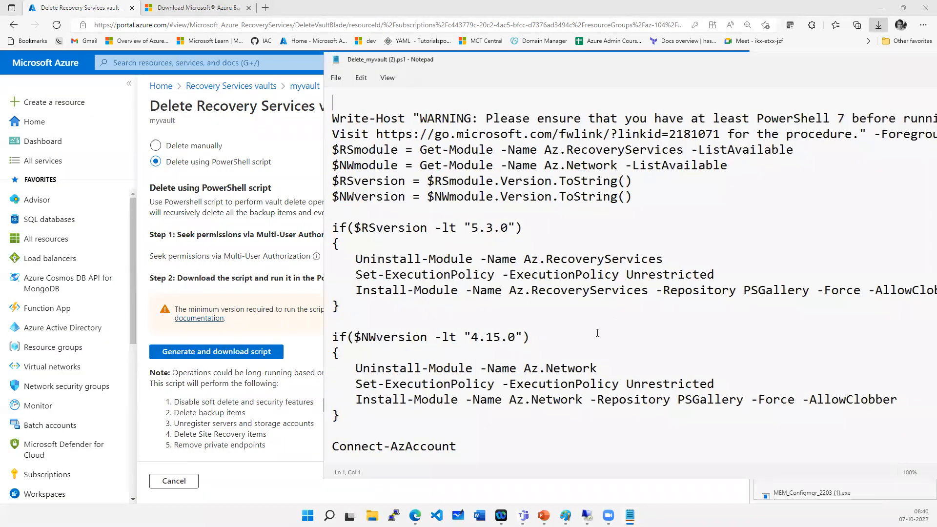
pyautogui.click(525, 331)
pyautogui.scroll(-3, 526, 331)
pyautogui.scroll(-20, 526, 332)
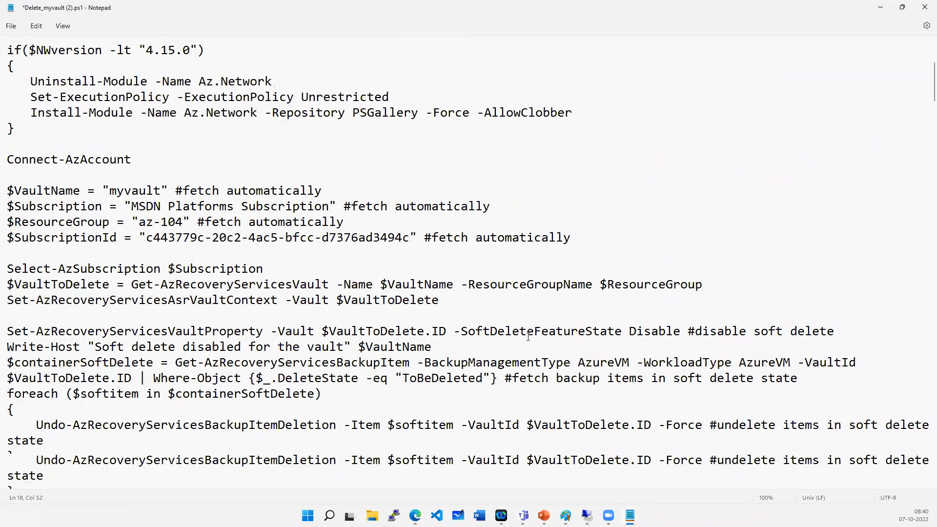
pyautogui.scroll(-10, 524, 351)
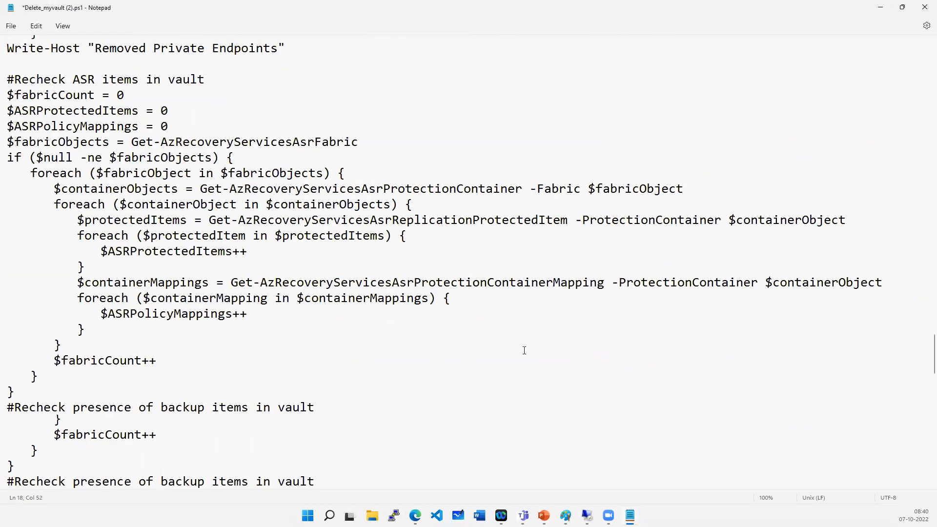
pyautogui.scroll(-15, 524, 351)
pyautogui.hotkey('ctrl', 'a')
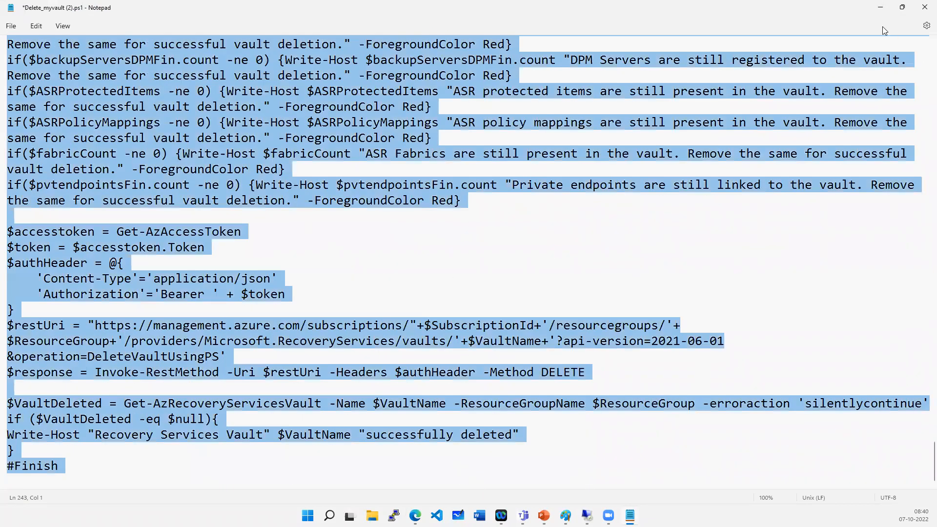
pyautogui.click(880, 9)
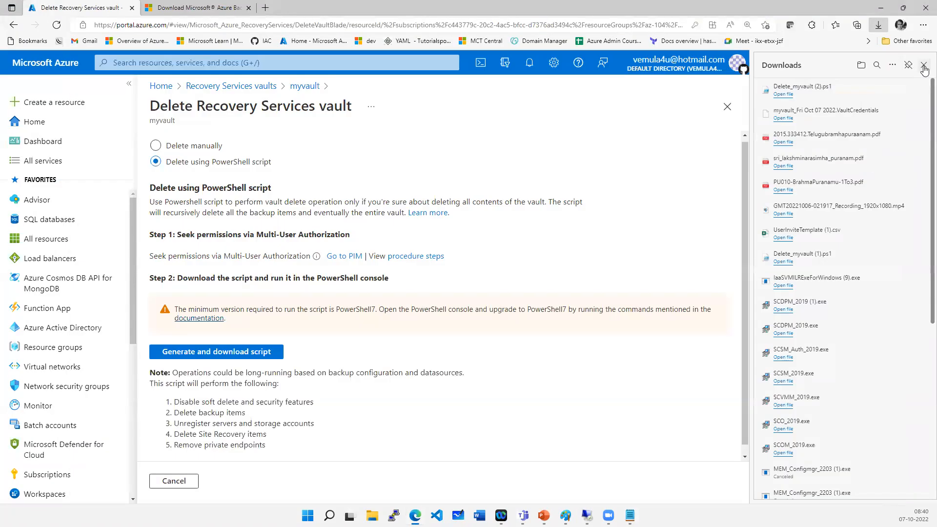
# - Open a PowerShell Cloud Shell, enlarge its pane, and clear the terminal
pyautogui.click(924, 65)
pyautogui.click(667, 64)
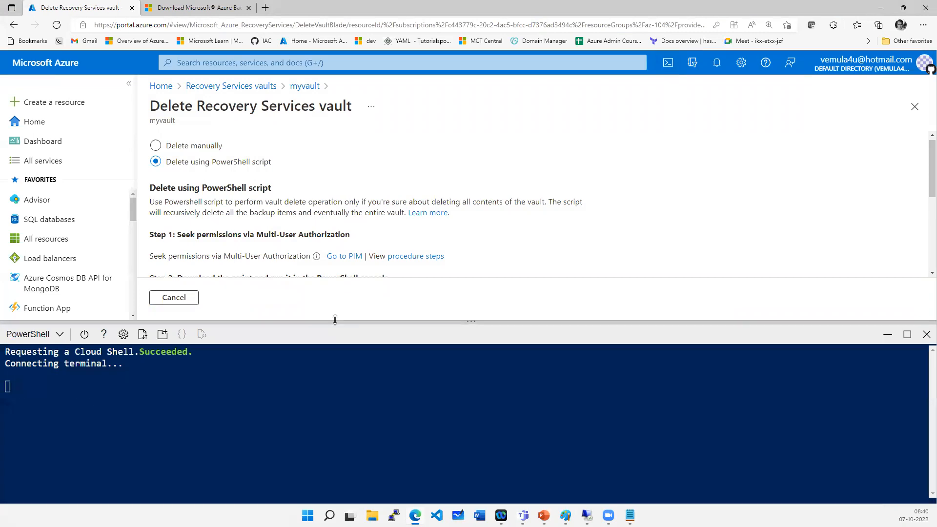
pyautogui.moveTo(337, 322); pyautogui.dragTo(410, 175)
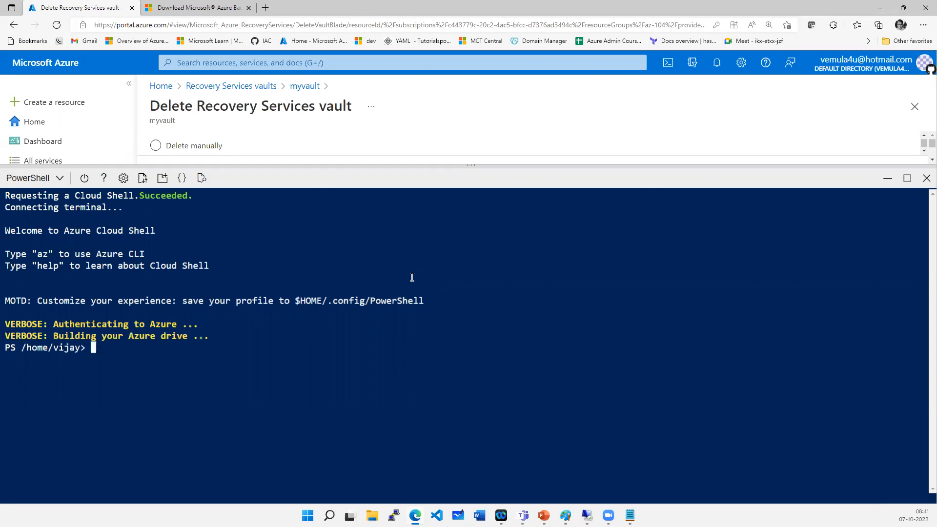
pyautogui.write('clear')
pyautogui.press('Return')
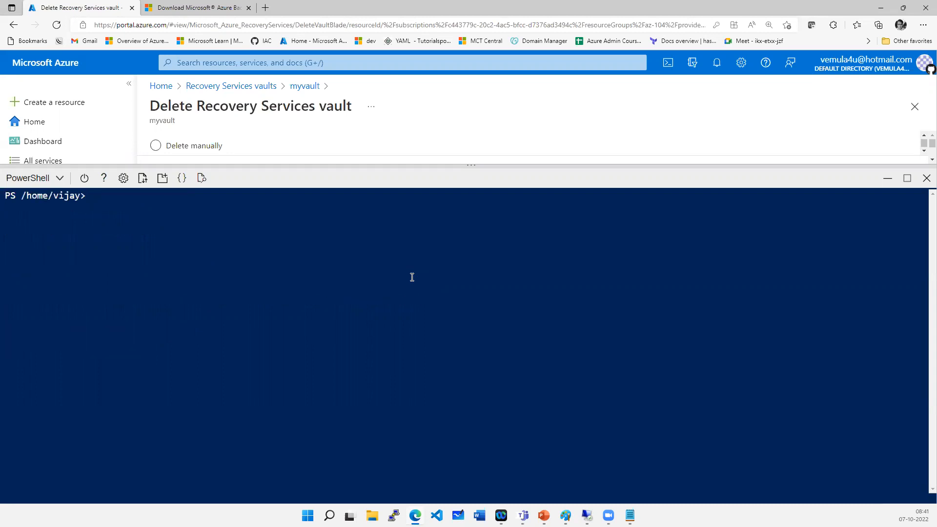
# - Paste the vault deletion script into Cloud Shell to run it
pyautogui.rightClick(412, 277)
pyautogui.click(445, 131)
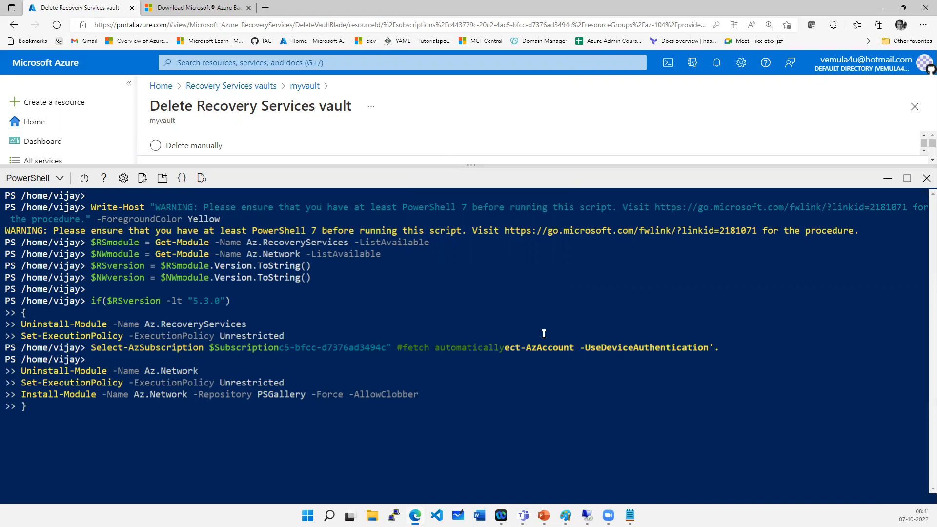
pyautogui.moveTo(425, 165); pyautogui.dragTo(424, 266)
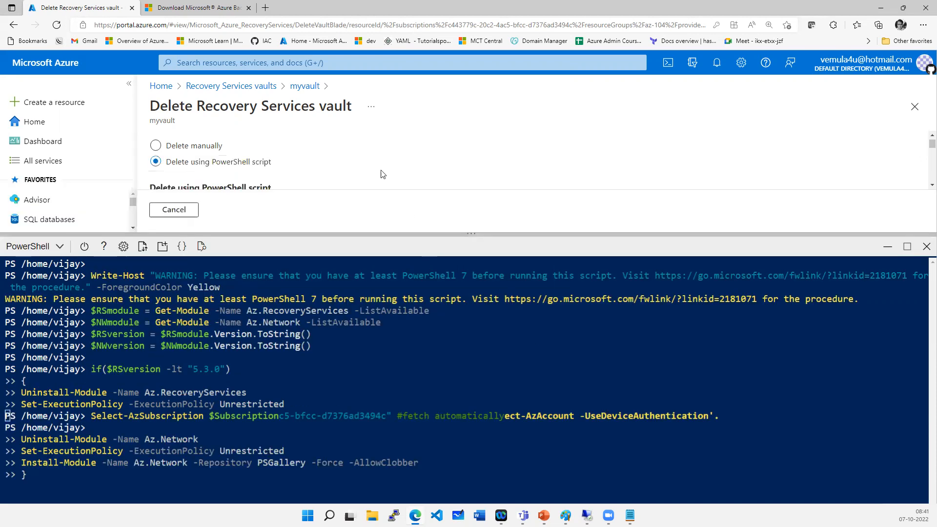
# - Open myvault from the Recovery Services vaults list and follow the script's progress in Cloud Shell
pyautogui.click(254, 88)
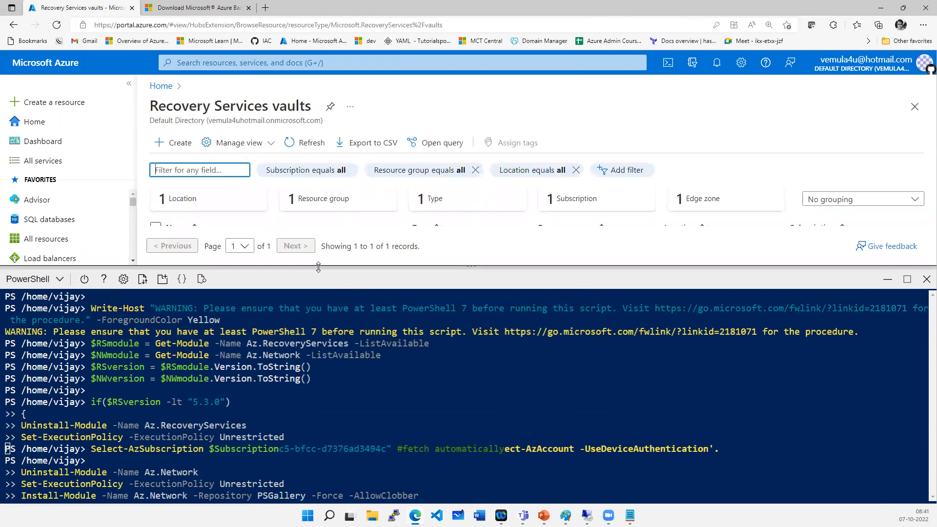
pyautogui.click(197, 251)
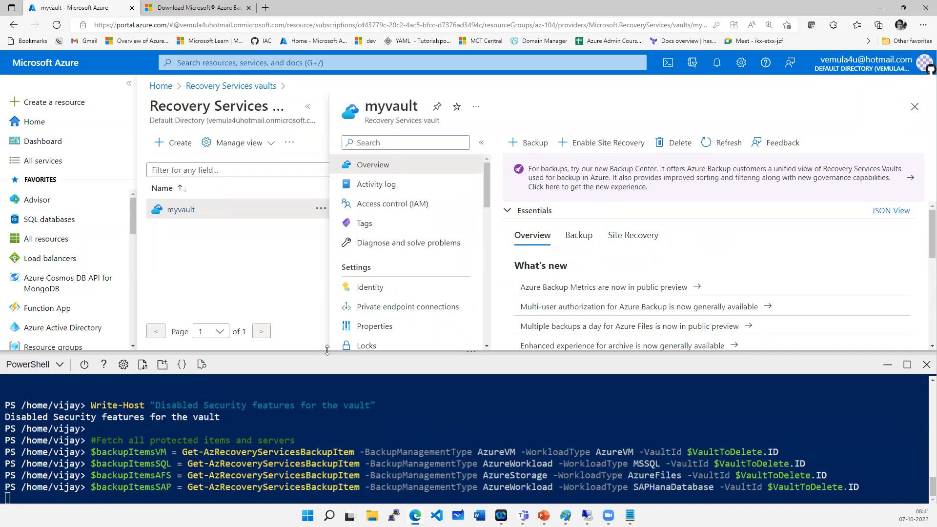
pyautogui.moveTo(323, 350); pyautogui.dragTo(332, 177)
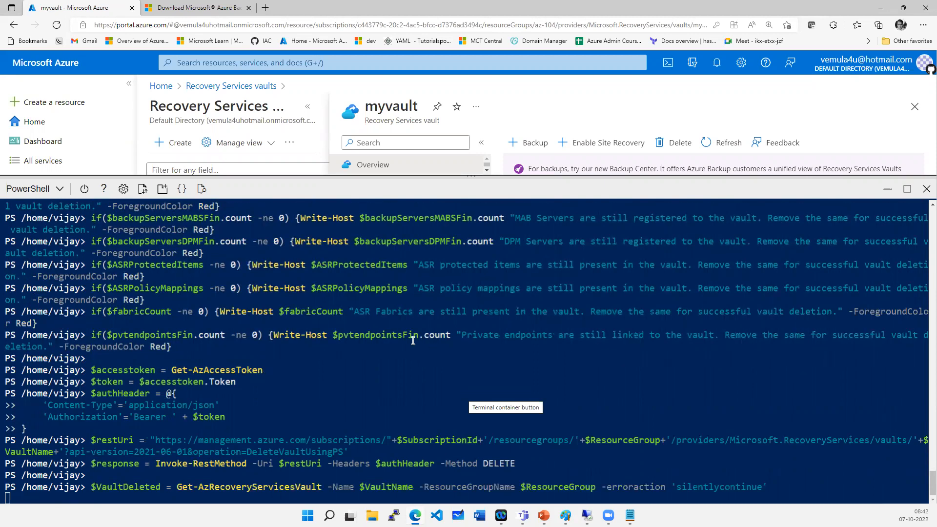
pyautogui.moveTo(48, 463); pyautogui.dragTo(285, 464)
pyautogui.moveTo(619, 182); pyautogui.dragTo(620, 420)
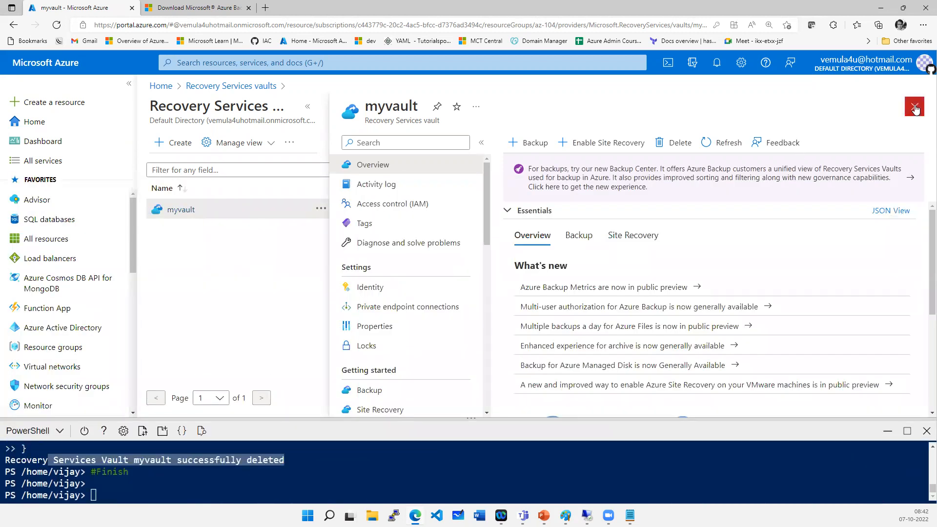
# - Close the vault, refresh the Recovery Services vaults list, and check whether myvault still opens
pyautogui.click(916, 109)
pyautogui.click(311, 147)
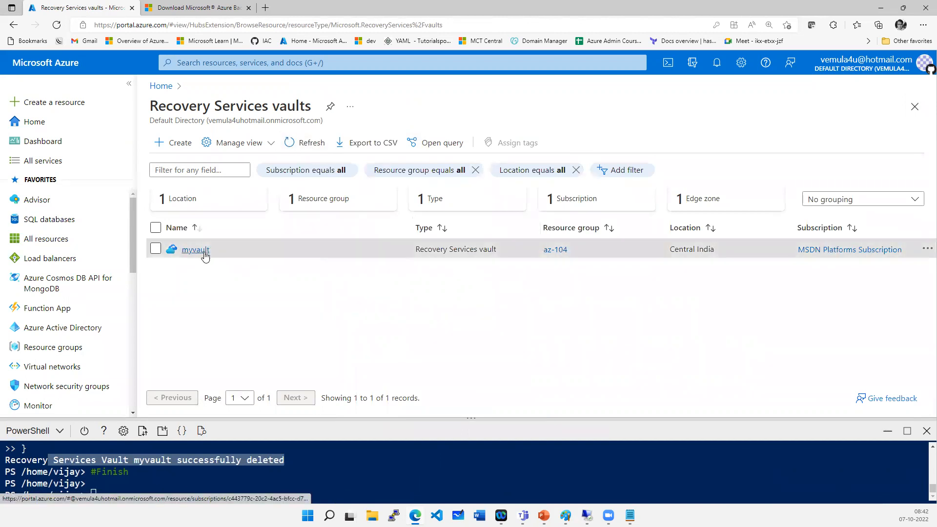
pyautogui.click(195, 250)
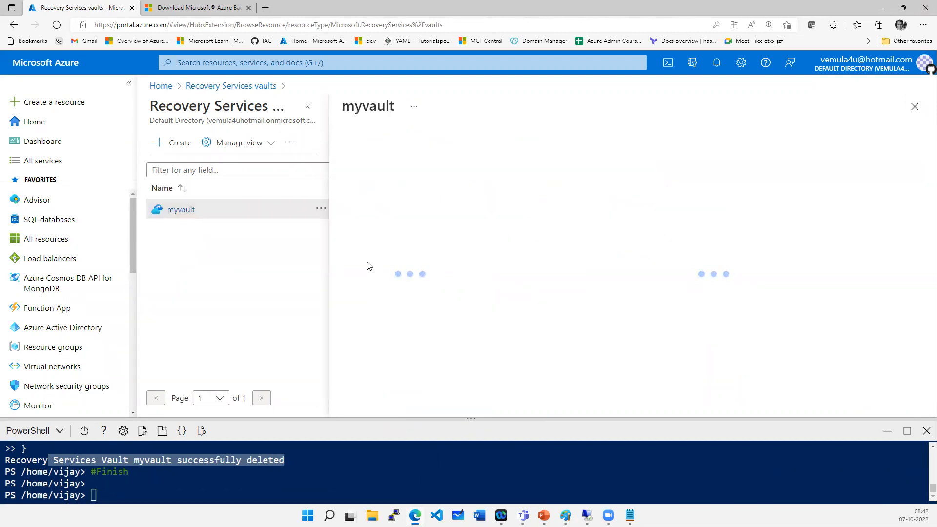
pyautogui.click(915, 106)
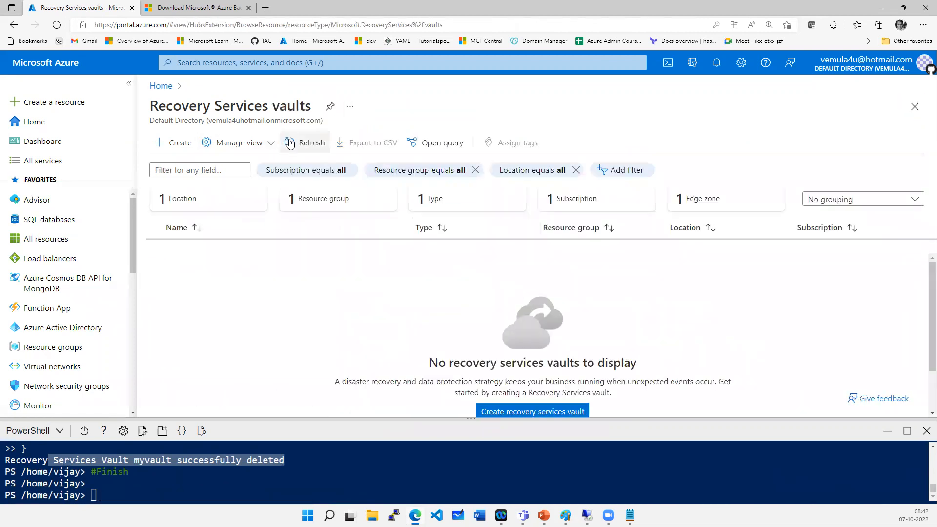